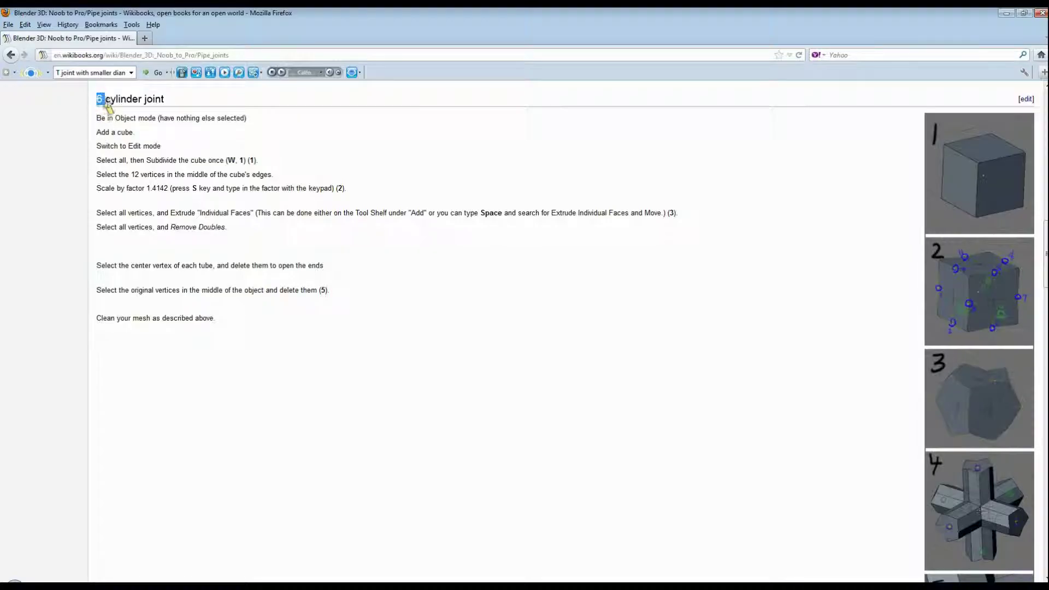
Read the 6 cylinder joint steps on the Pipe joints page, then move Firefox aside to reveal Blender.
{"action": "scroll", "coordinate": [615, 346], "scroll_direction": "down", "scroll_amount": 10}
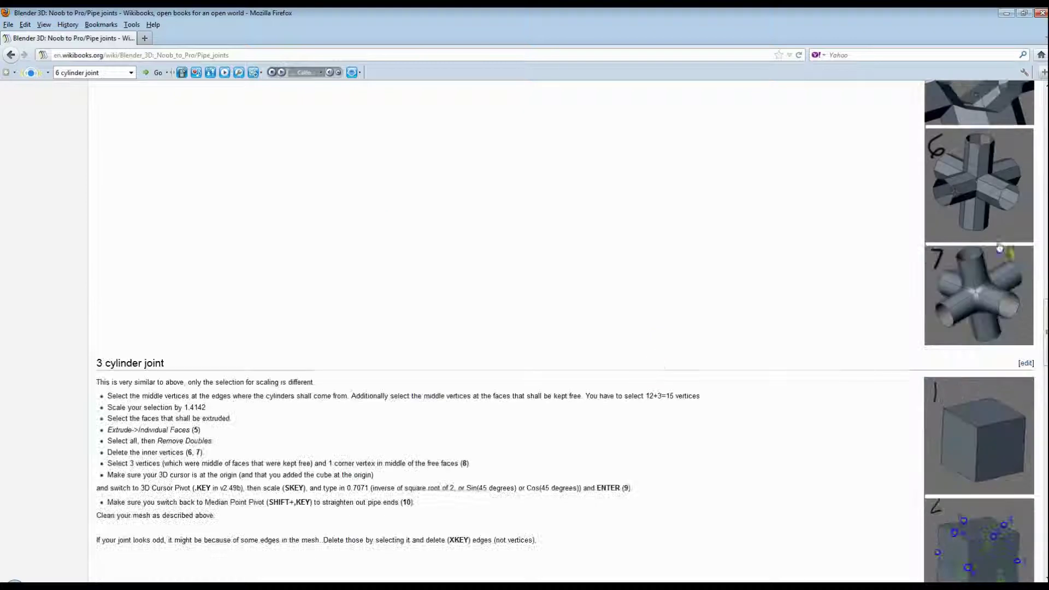
{"action": "scroll", "coordinate": [703, 280], "scroll_direction": "up", "scroll_amount": 10}
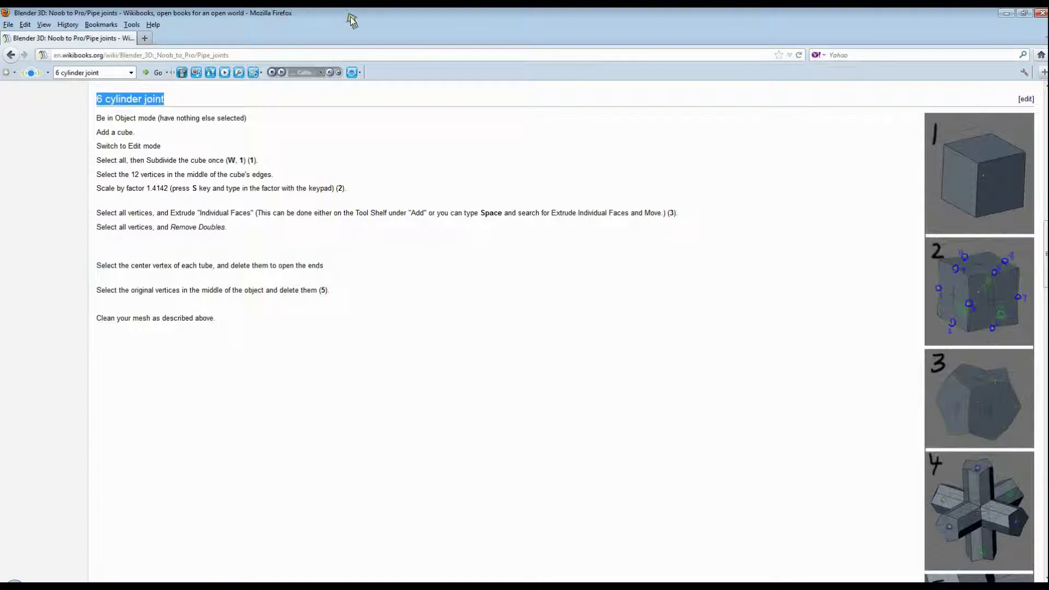
{"action": "left_click_drag", "start_coordinate": [350, 13], "coordinate": [615, 57]}
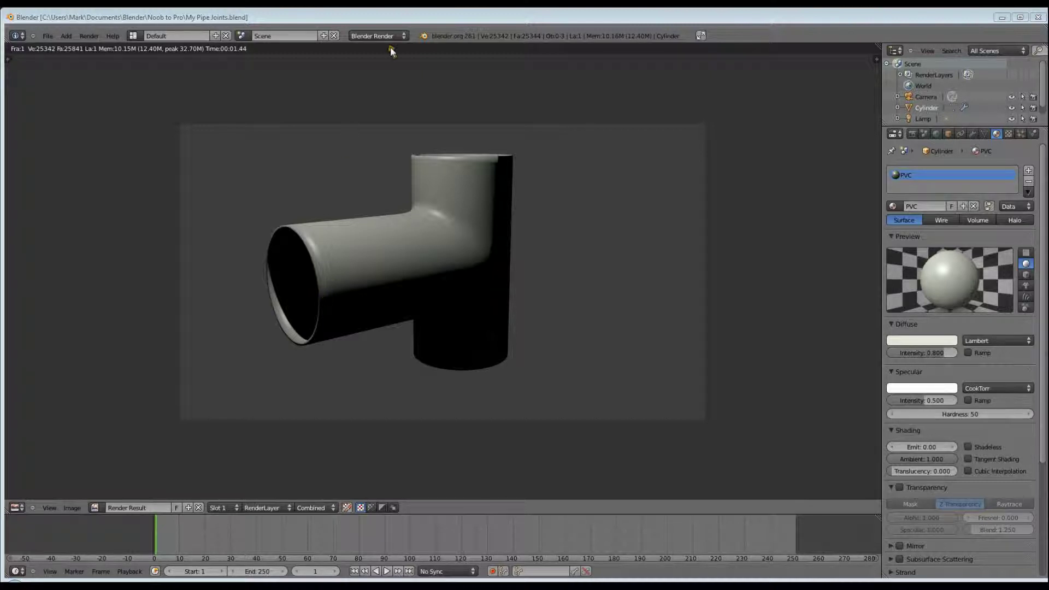
Close the render and move the finished T-joint pipe to another layer.
{"action": "key", "text": "Escape"}
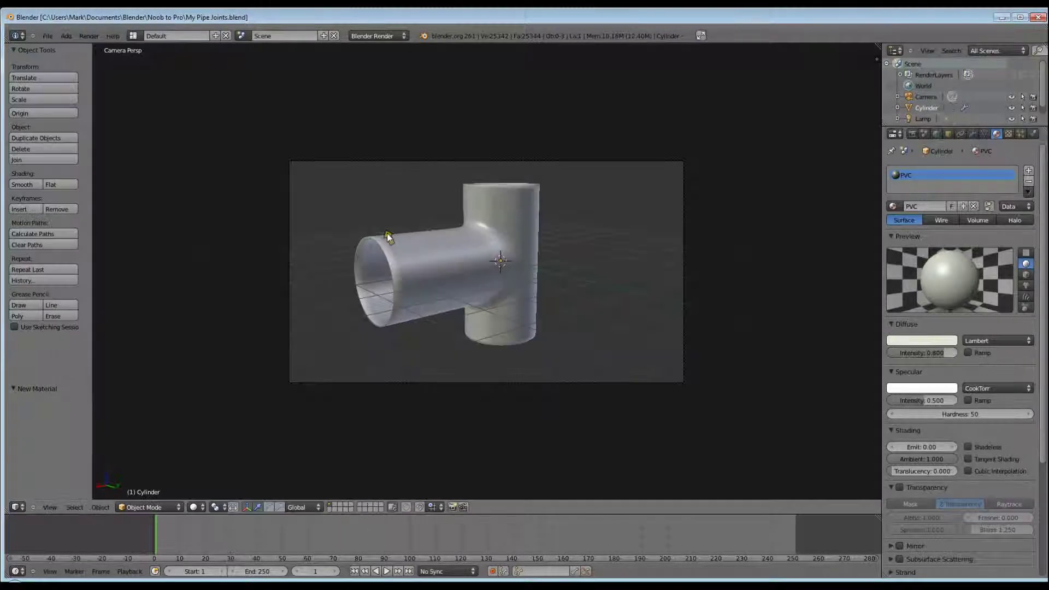
{"action": "key", "text": "KP_1"}
{"action": "key", "text": "Home"}
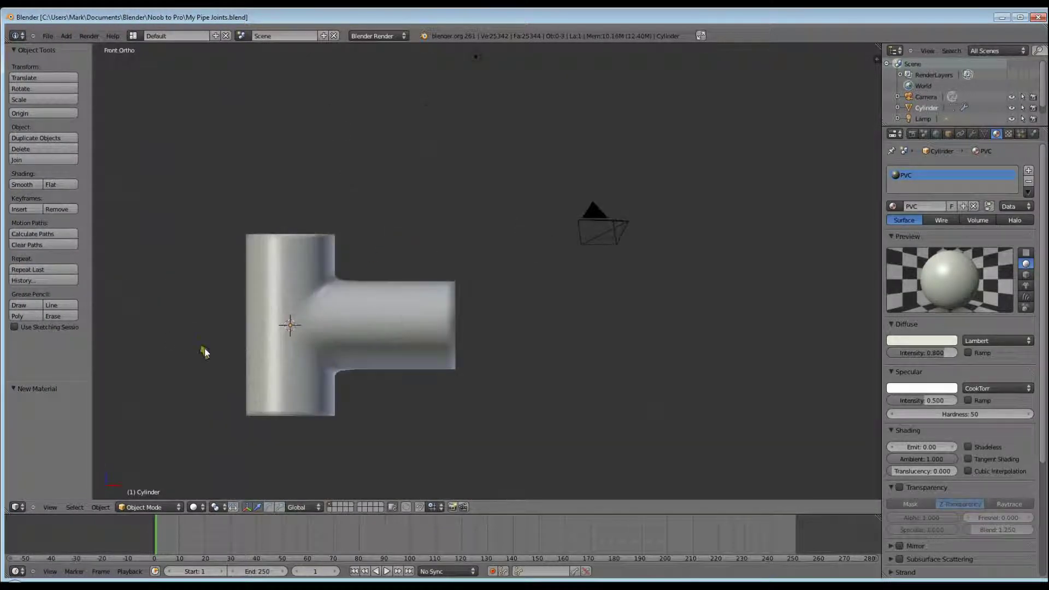
{"action": "key", "text": "KP_Decimal"}
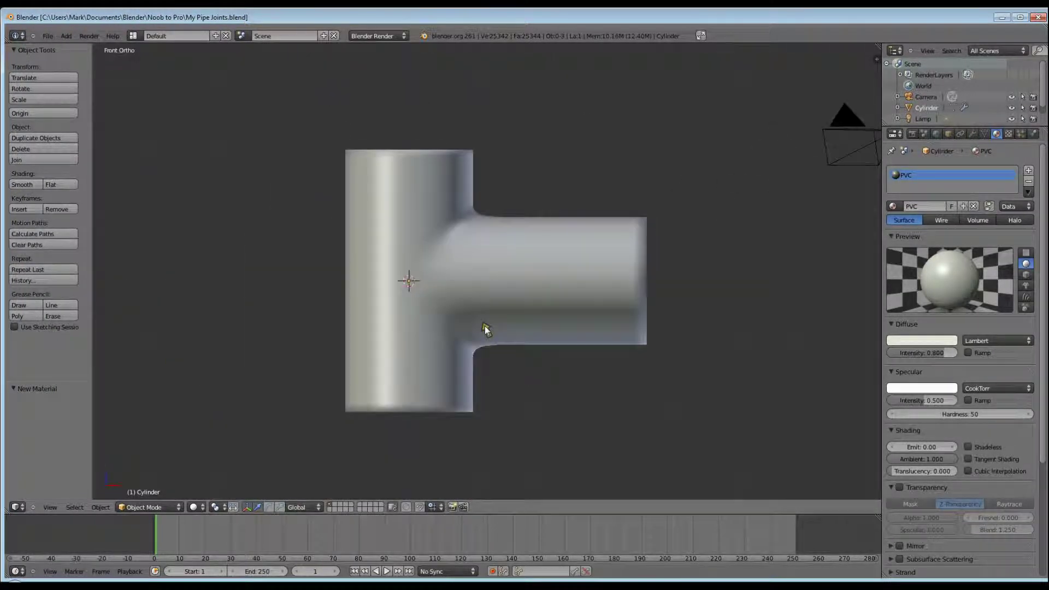
{"action": "right_click", "coordinate": [498, 300]}
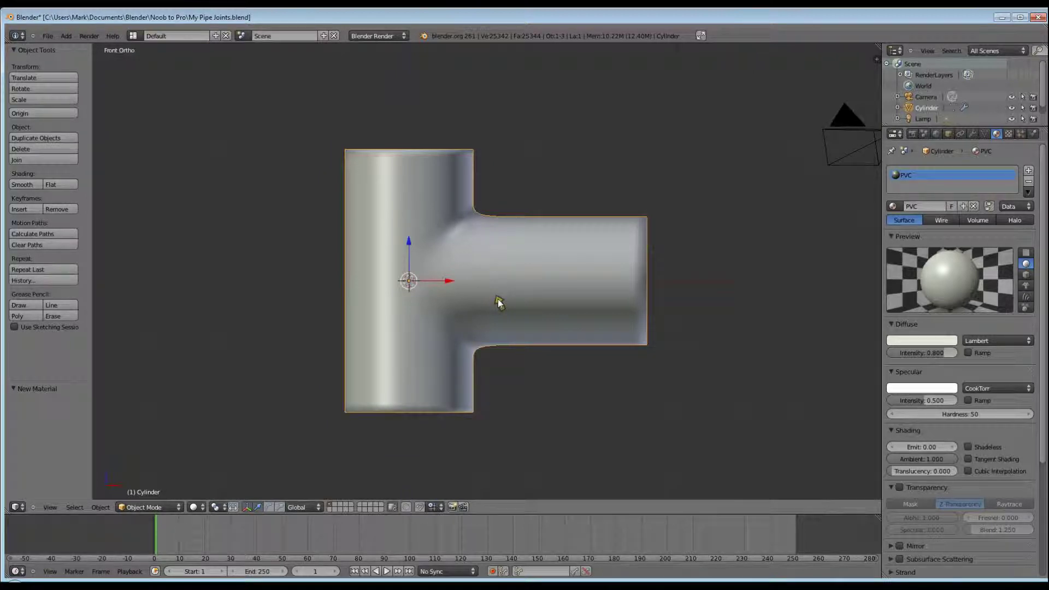
{"action": "key", "text": "m"}
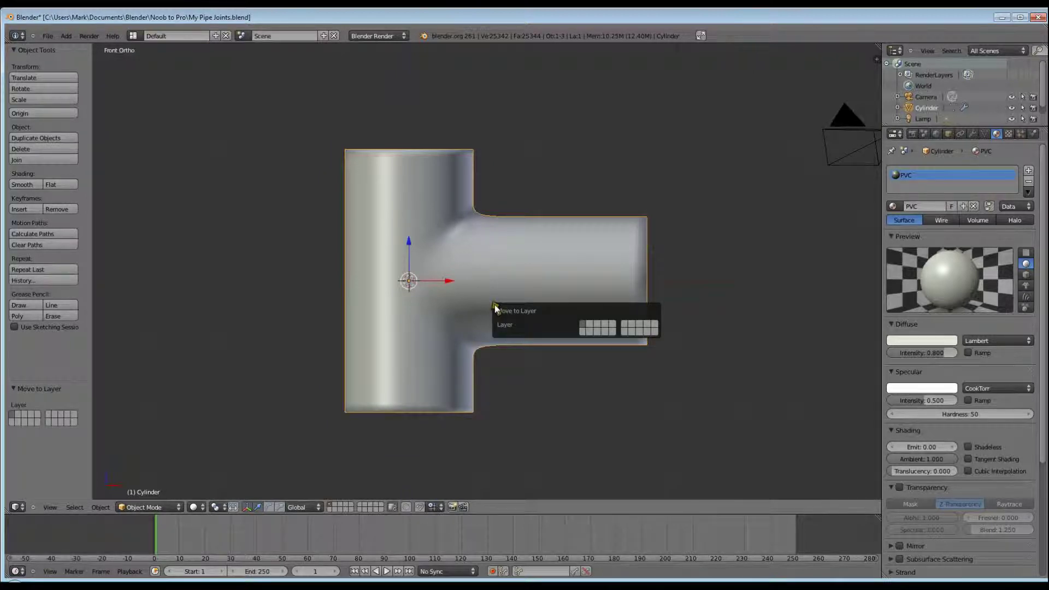
{"action": "left_click", "coordinate": [655, 325]}
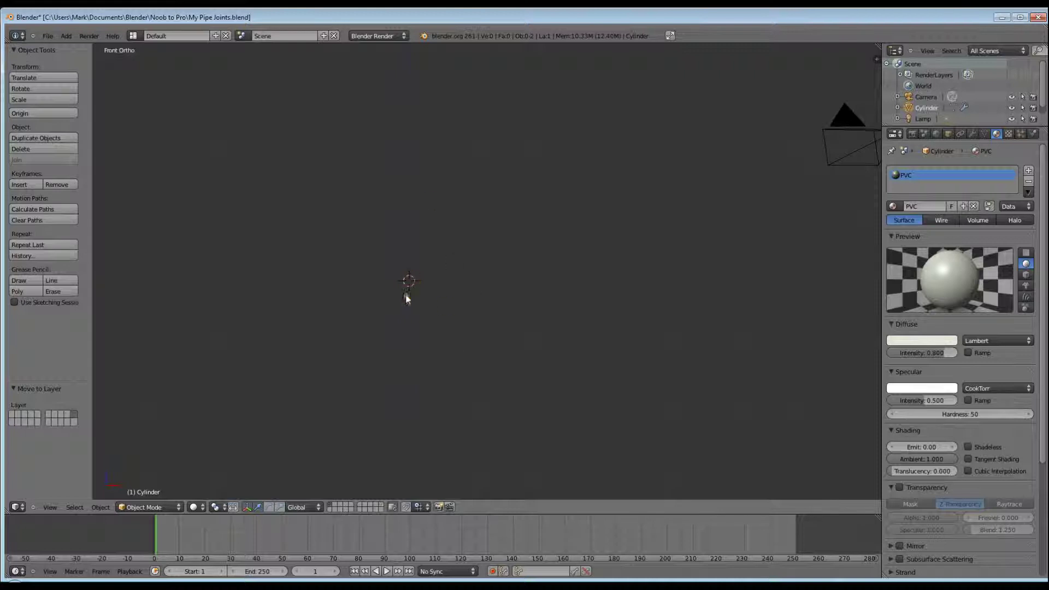
Reset the 3D cursor to the origin and centre the view on it.
{"action": "left_click", "coordinate": [599, 180]}
{"action": "key", "text": "shift+c"}
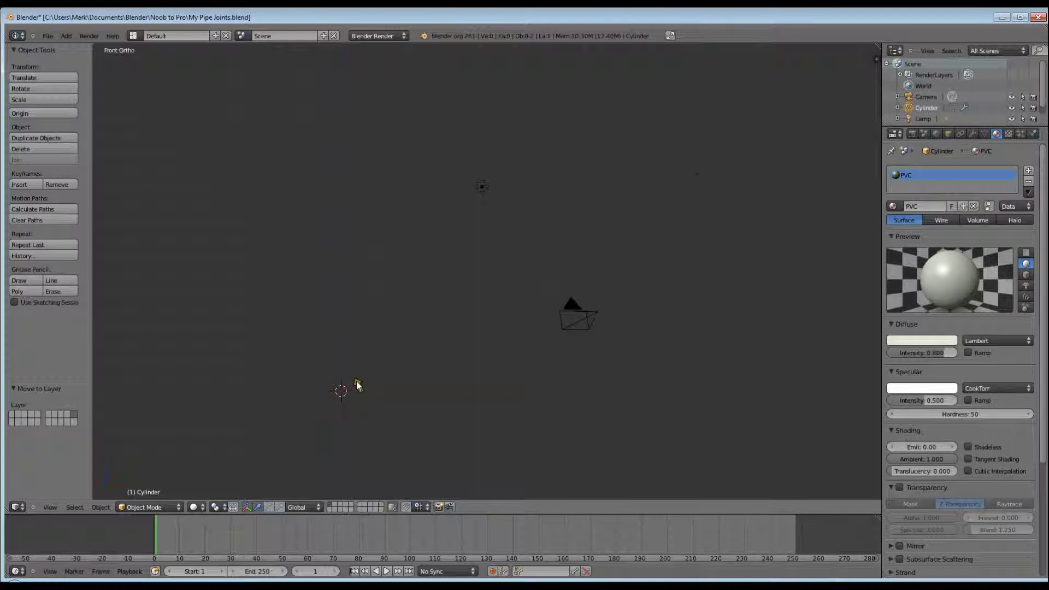
{"action": "middle_click_drag", "start_coordinate": [357, 382], "coordinate": [484, 256], "text": "shift"}
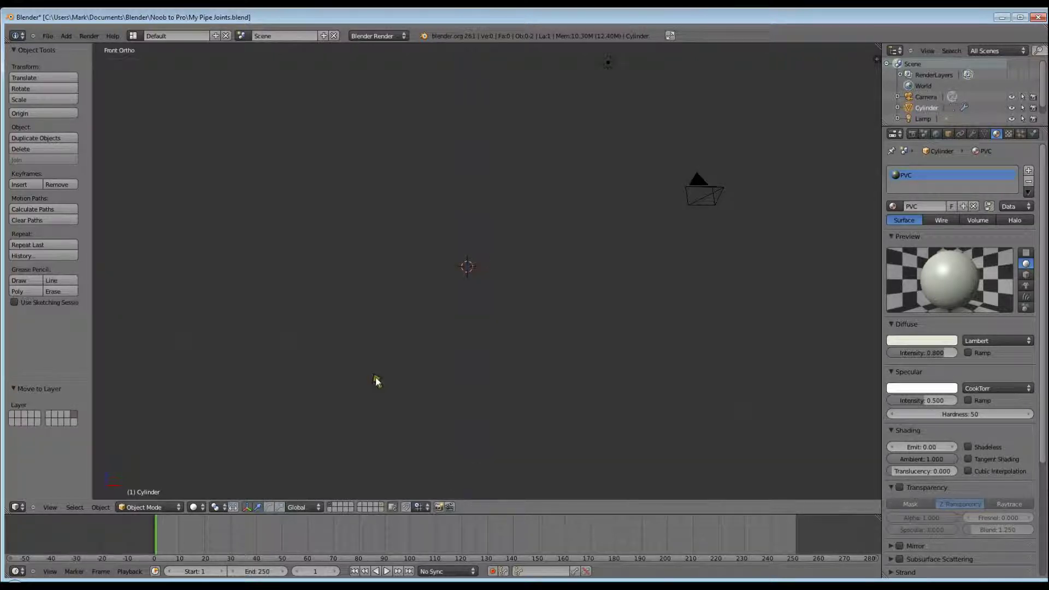
{"action": "key", "text": "shift+a"}
{"action": "mouse_move", "coordinate": [376, 378]}
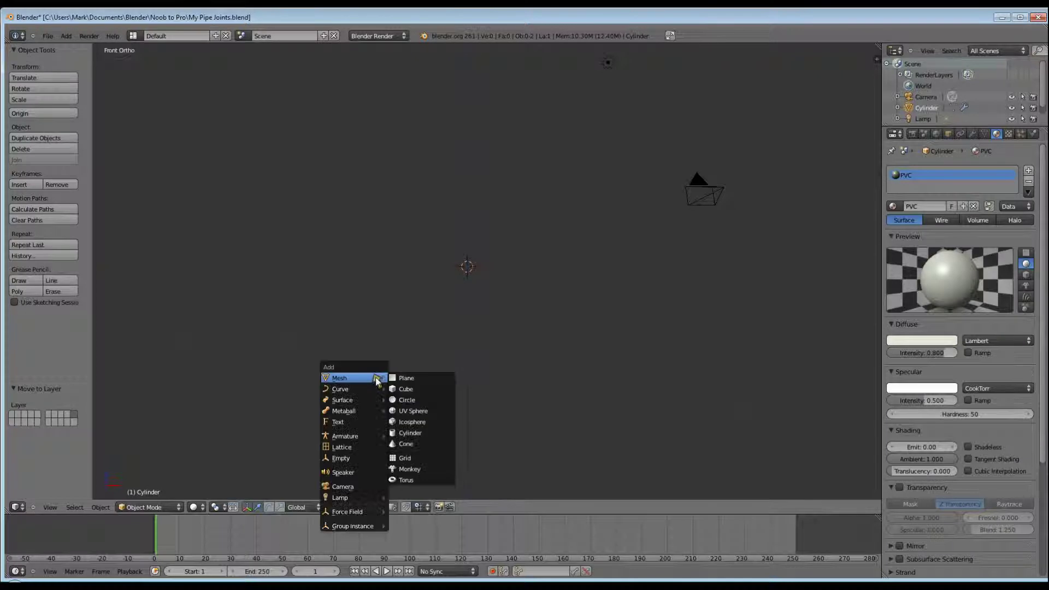
Add a cube at the origin, subdivide it once in Edit Mode, then deselect all.
{"action": "left_click", "coordinate": [406, 390]}
{"action": "scroll", "coordinate": [500, 278], "scroll_direction": "up", "scroll_amount": 3}
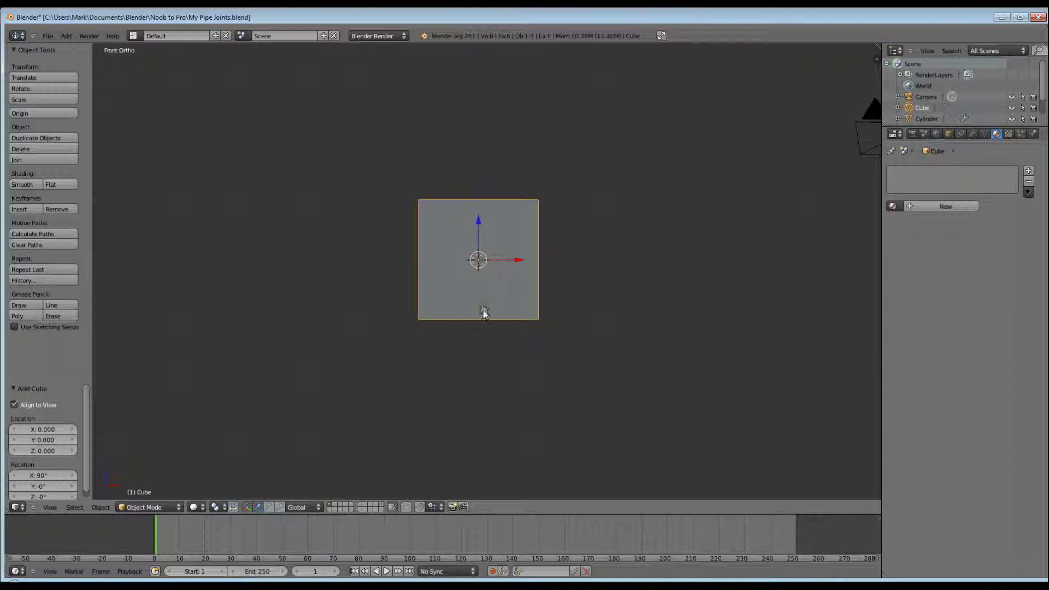
{"action": "key", "text": "Tab"}
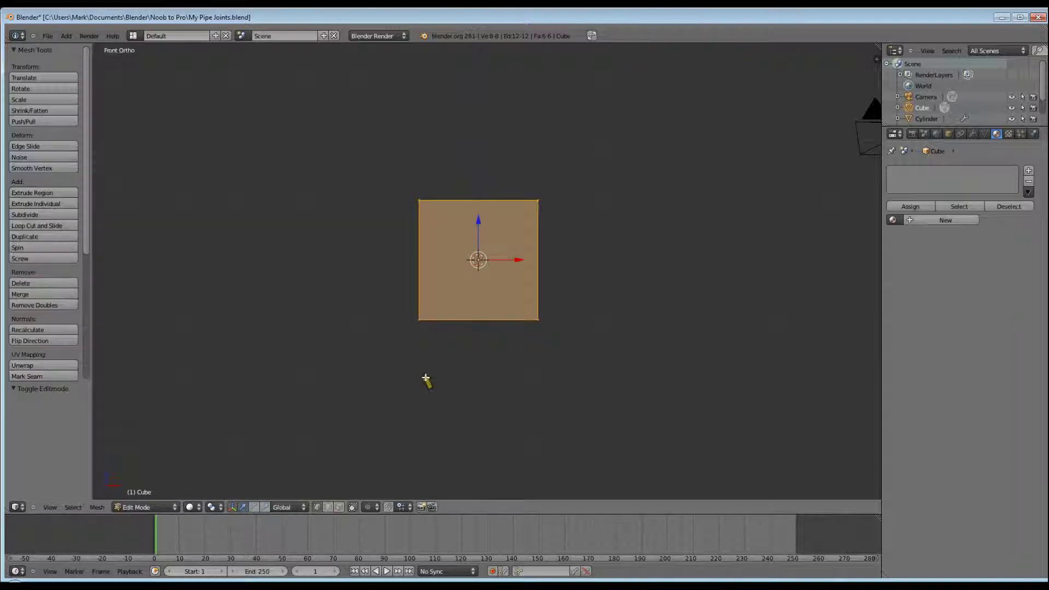
{"action": "left_click", "coordinate": [47, 216]}
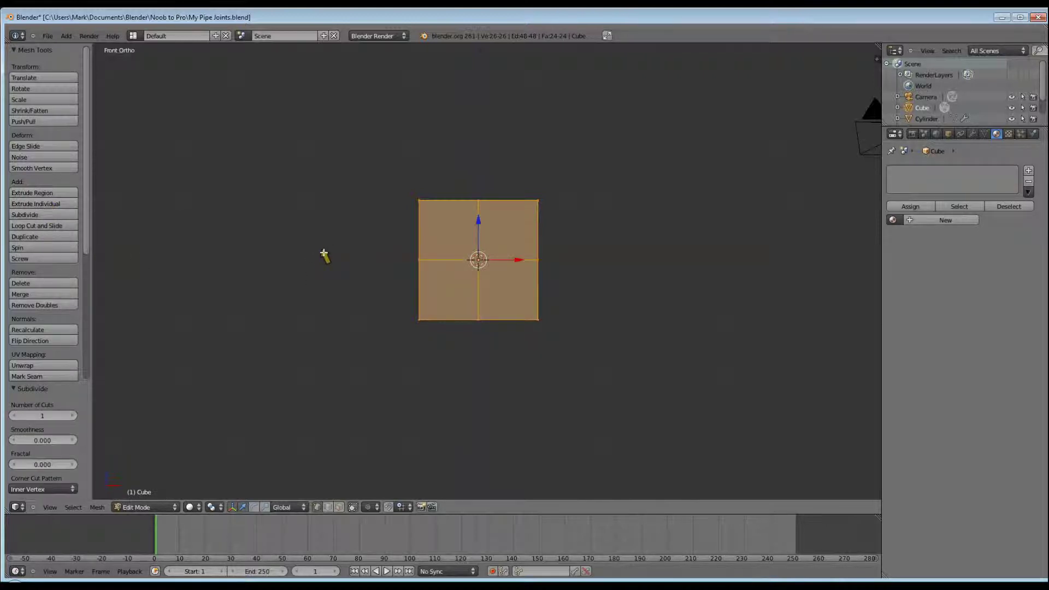
{"action": "middle_click_drag", "start_coordinate": [324, 255], "coordinate": [317, 282]}
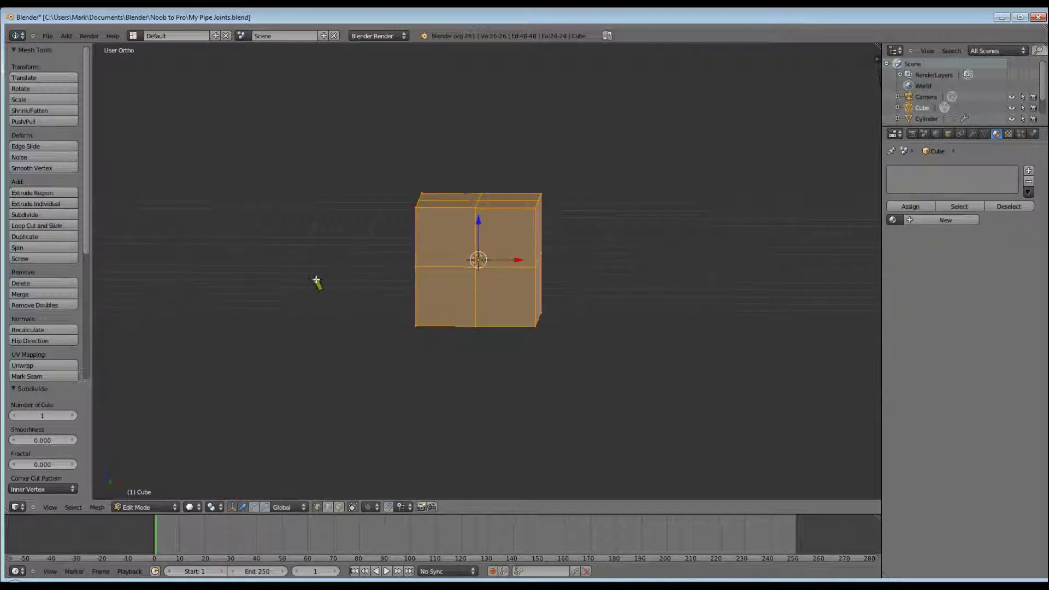
{"action": "key", "text": "KP_1"}
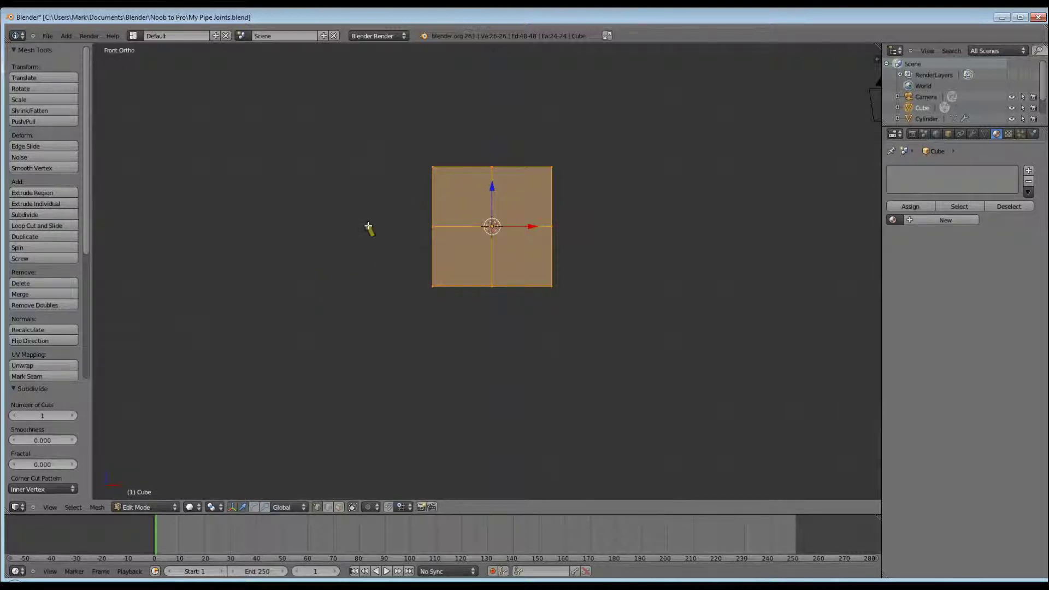
{"action": "middle_click_drag", "start_coordinate": [368, 227], "coordinate": [406, 253]}
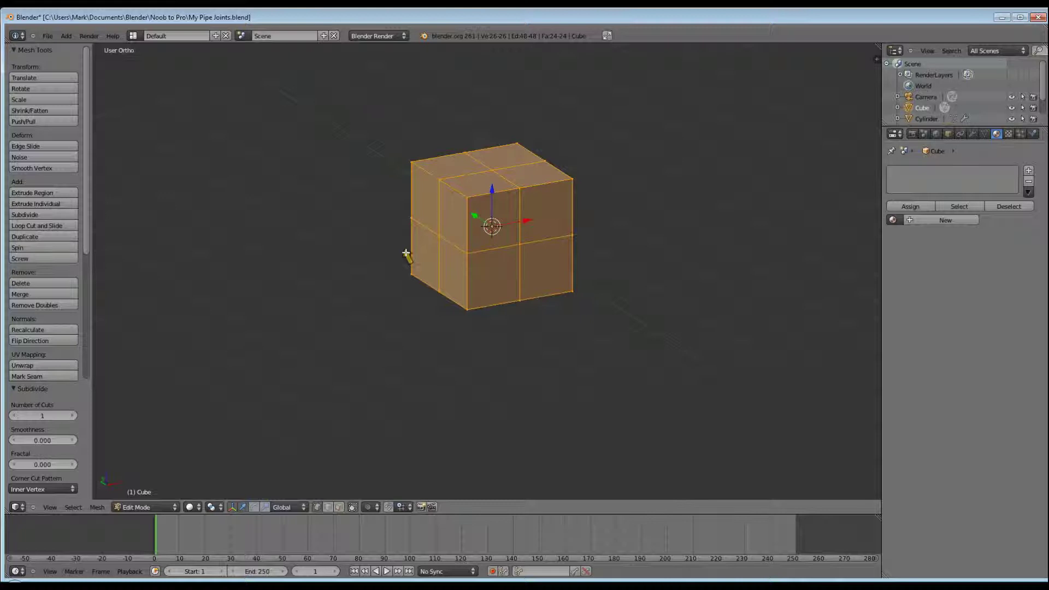
{"action": "key", "text": "a"}
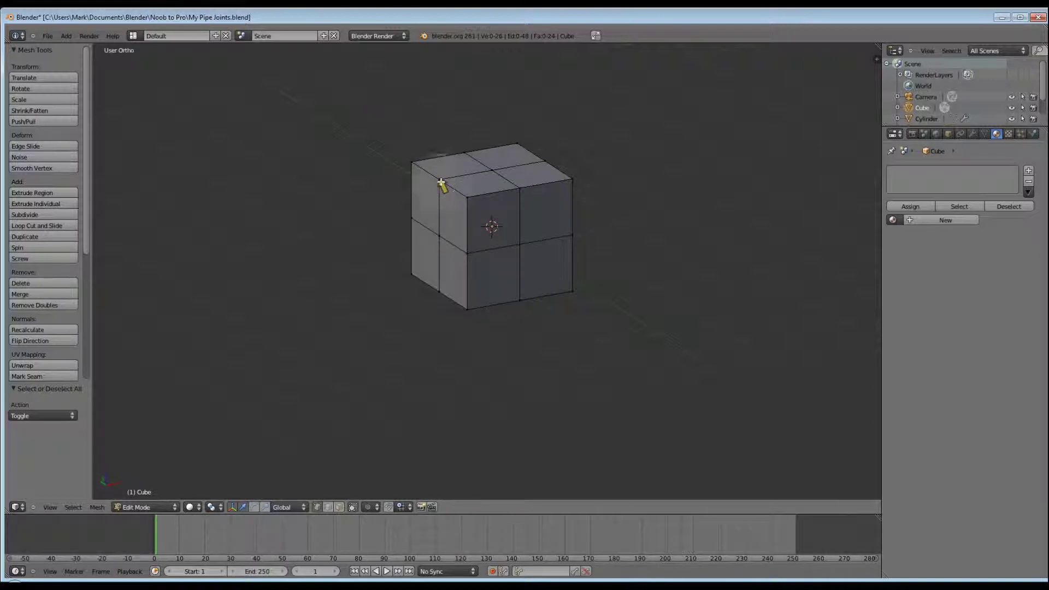
Circle-select the cube's 12 mid-edge vertices, then return to the front view.
{"action": "key", "text": "c"}
{"action": "scroll", "coordinate": [451, 209], "scroll_direction": "up", "scroll_amount": 8}
{"action": "left_click", "coordinate": [445, 182]}
{"action": "mouse_move", "coordinate": [405, 216]}
{"action": "left_mouse_down"}
{"action": "mouse_move", "coordinate": [469, 251]}
{"action": "mouse_move", "coordinate": [438, 284]}
{"action": "mouse_move", "coordinate": [515, 301]}
{"action": "mouse_move", "coordinate": [518, 190]}
{"action": "mouse_move", "coordinate": [550, 159]}
{"action": "mouse_move", "coordinate": [474, 159]}
{"action": "left_mouse_up"}
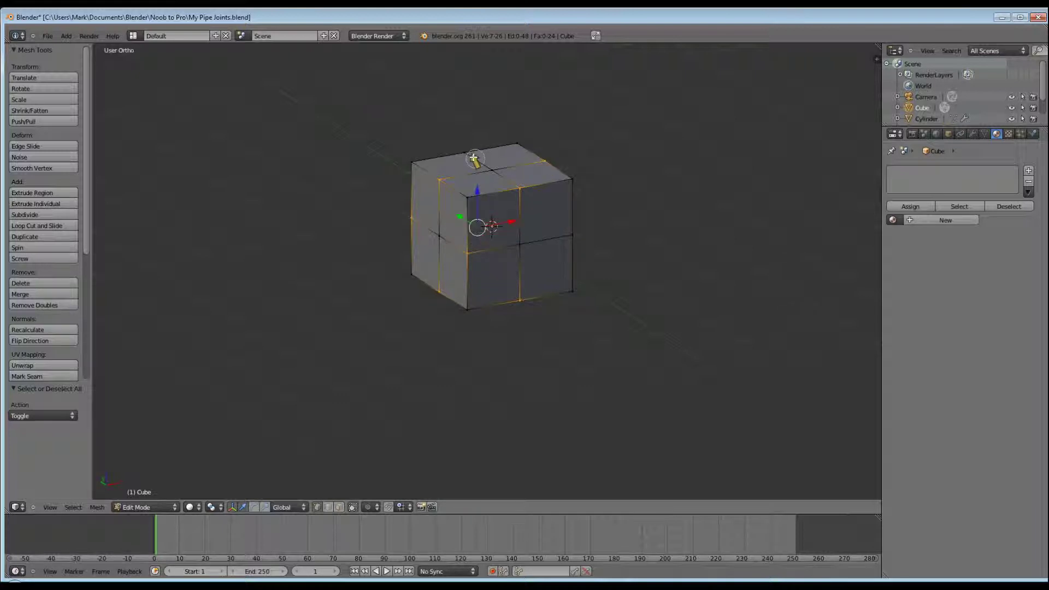
{"action": "middle_click_drag", "start_coordinate": [288, 270], "coordinate": [556, 200]}
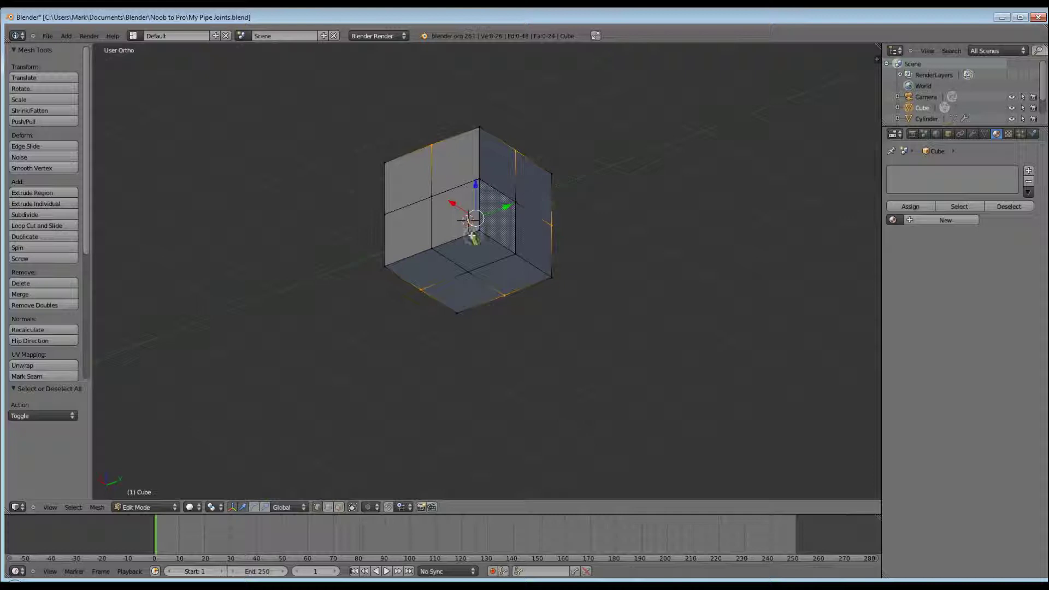
{"action": "left_click", "coordinate": [468, 221]}
{"action": "mouse_move", "coordinate": [501, 247]}
{"action": "left_mouse_down"}
{"action": "mouse_move", "coordinate": [511, 246]}
{"action": "mouse_move", "coordinate": [476, 181]}
{"action": "mouse_move", "coordinate": [380, 215]}
{"action": "left_mouse_up"}
{"action": "key", "text": "Escape"}
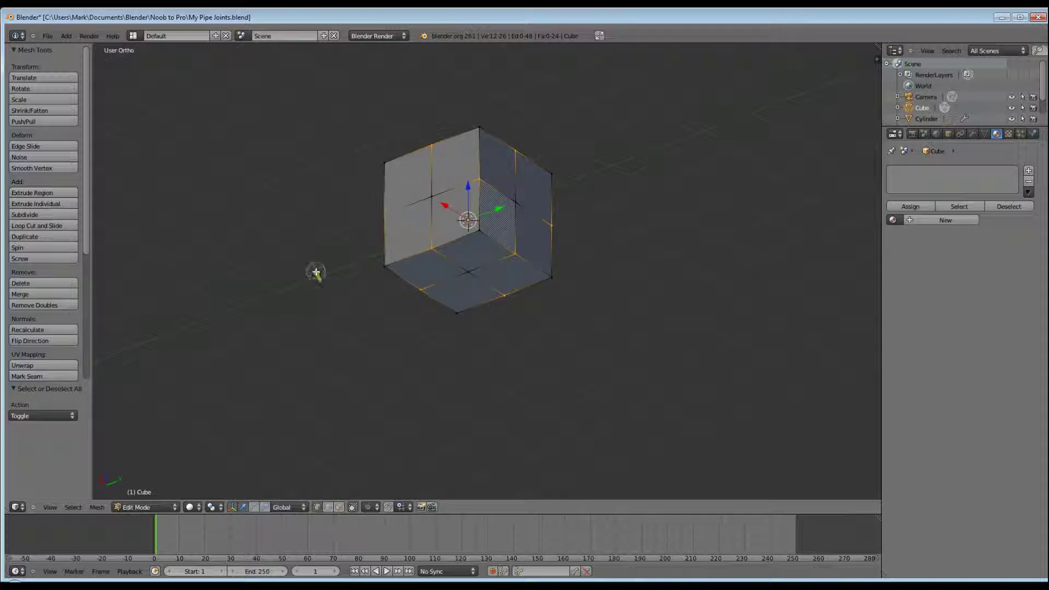
{"action": "middle_click_drag", "start_coordinate": [317, 274], "coordinate": [579, 339]}
{"action": "key", "text": "KP_1"}
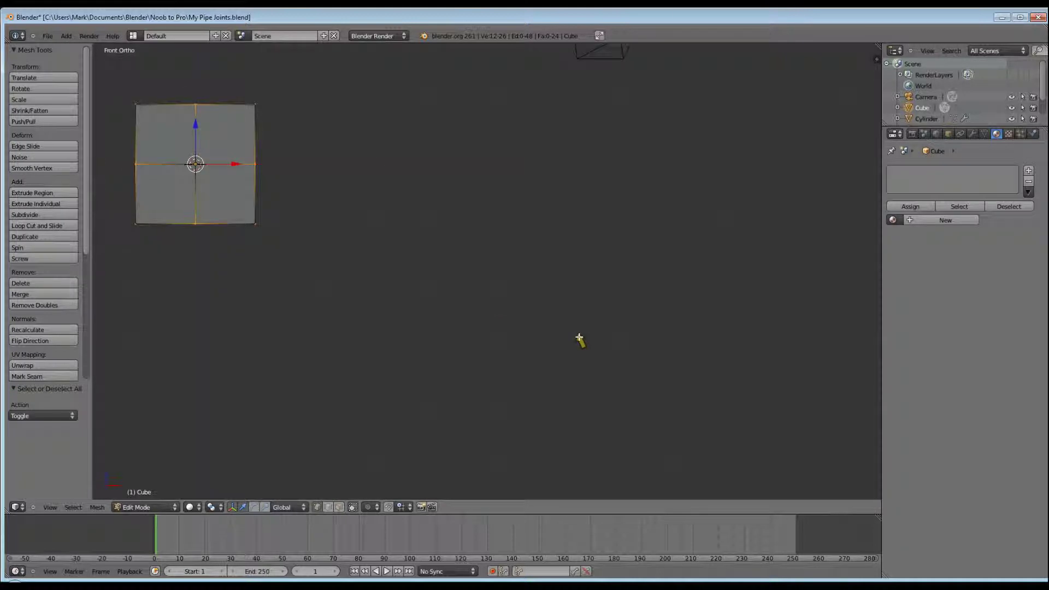
{"action": "middle_click_drag", "start_coordinate": [262, 325], "coordinate": [474, 406], "text": "shift"}
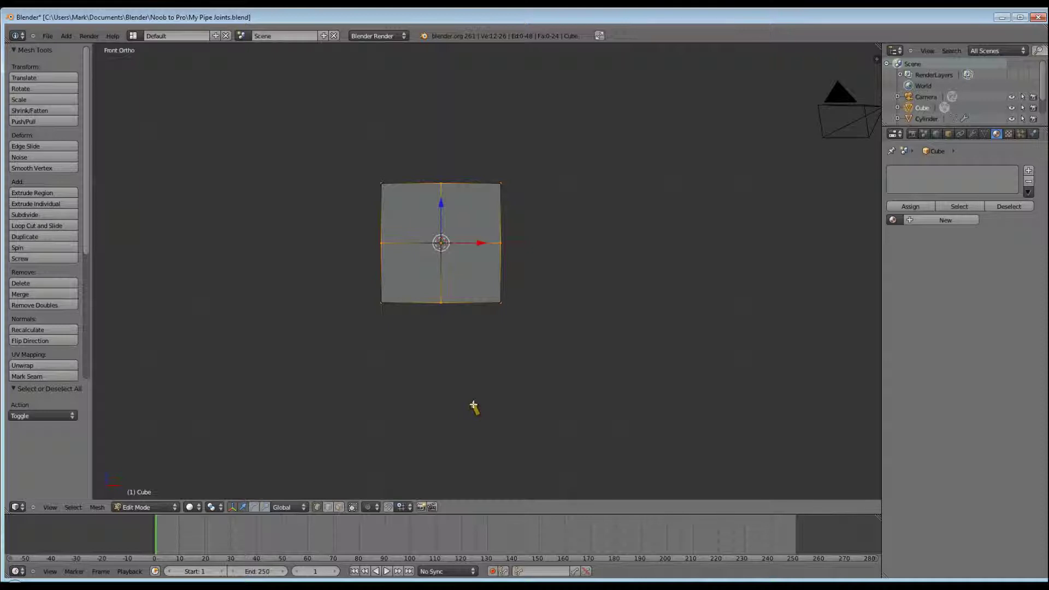
Scale the selected mid-edge vertices by 1.4142 so the front profile becomes an octagon.
{"action": "key", "text": "s"}
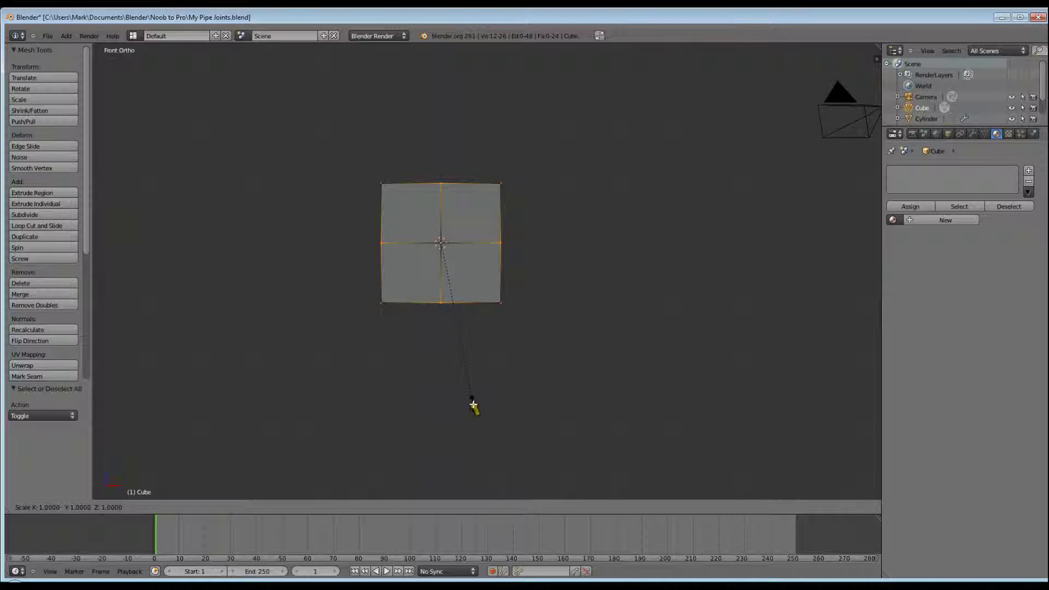
{"action": "type", "text": "1.4142e+"}
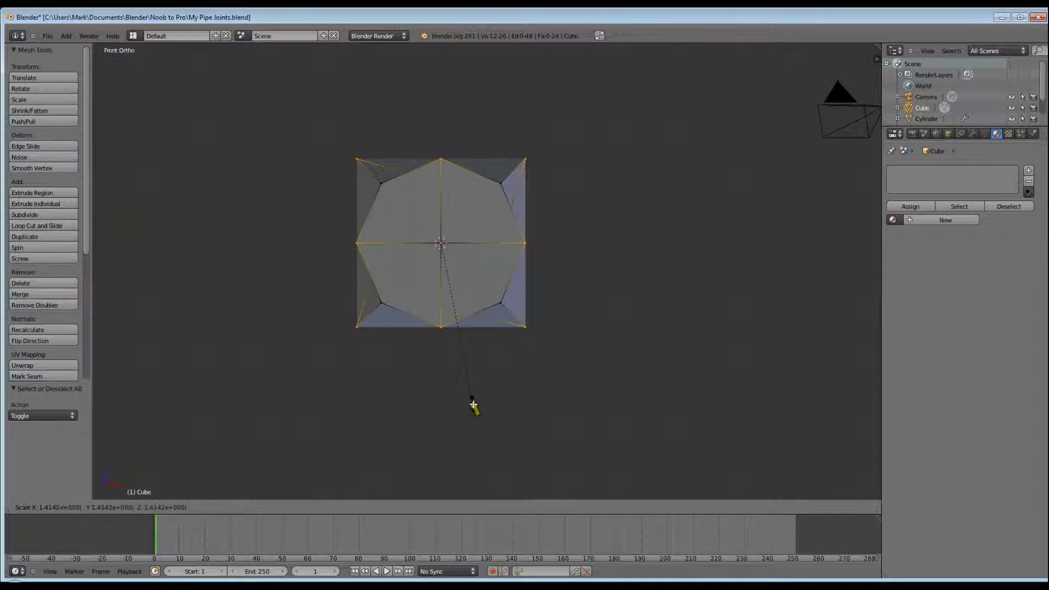
{"action": "key", "text": "Return"}
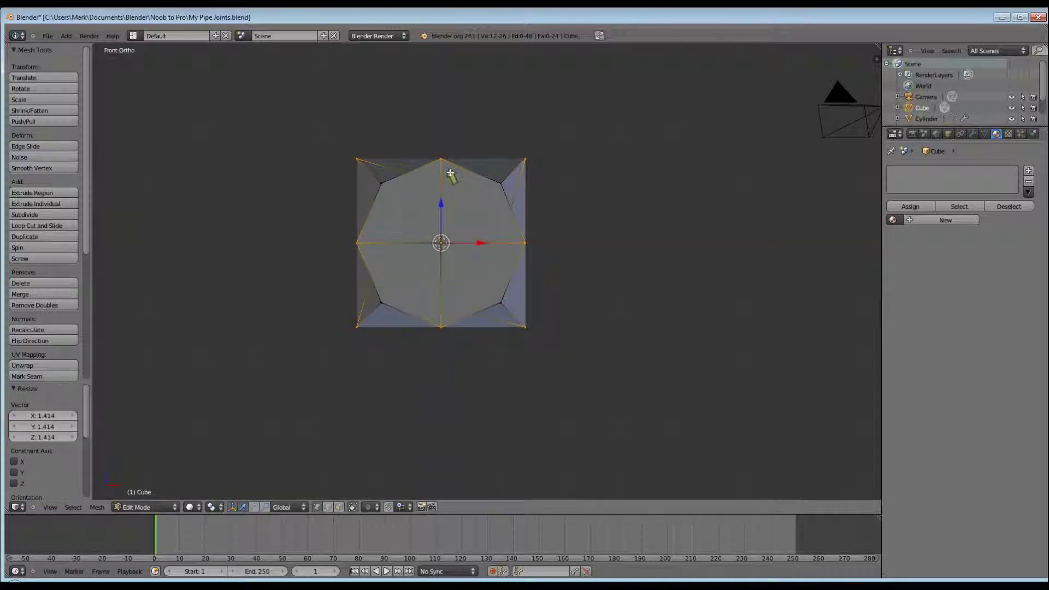
{"action": "middle_click_drag", "start_coordinate": [335, 284], "coordinate": [575, 257]}
{"action": "key", "text": "KP_1"}
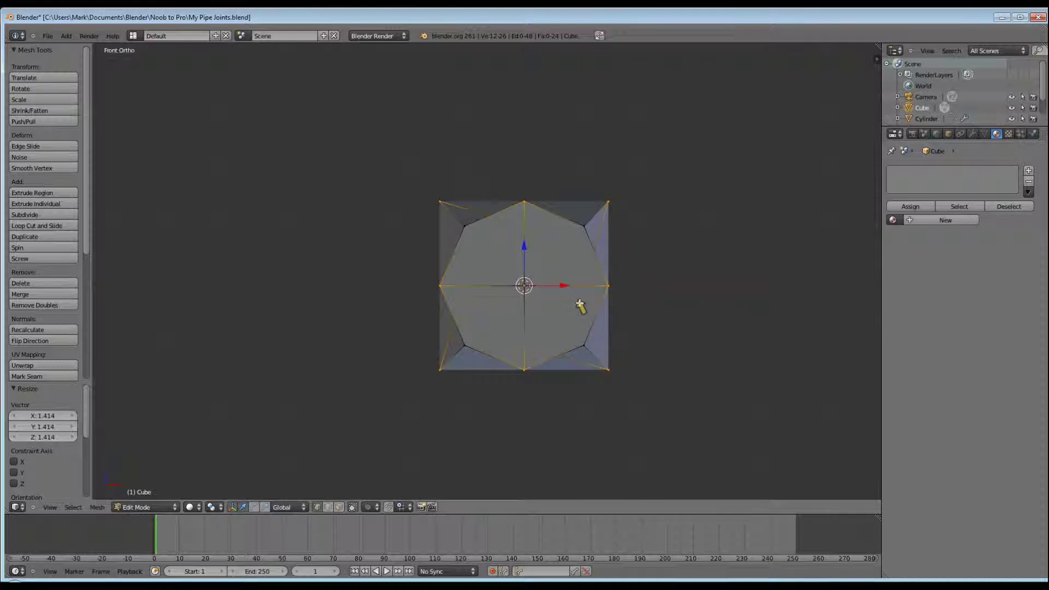
Extrude the cube's faces individually with a Shrink/Fatten of 3 to form six arms.
{"action": "key", "text": "a"}
{"action": "key", "text": "a"}
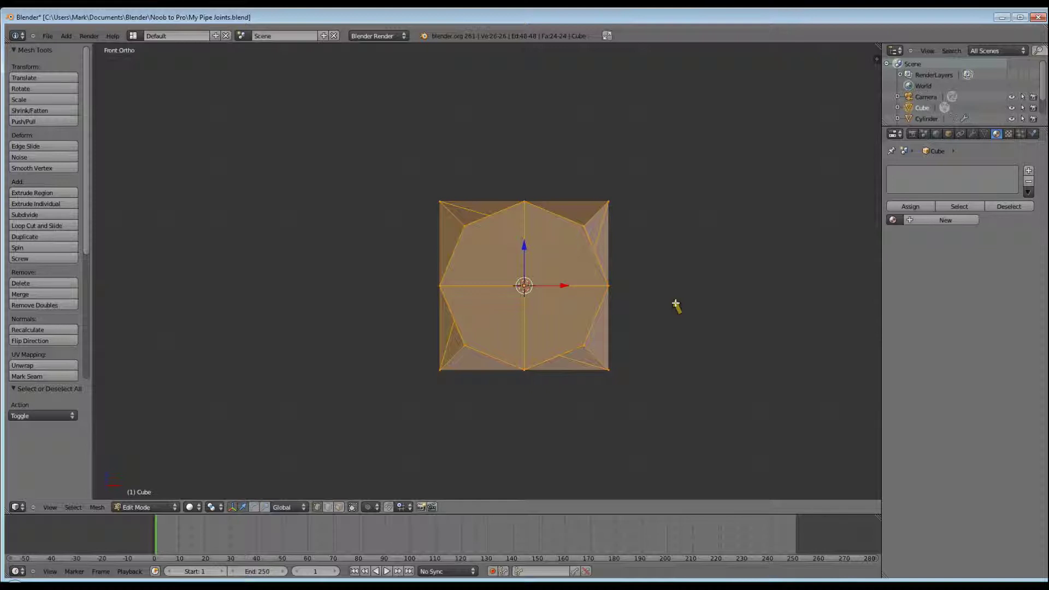
{"action": "key", "text": "alt+e"}
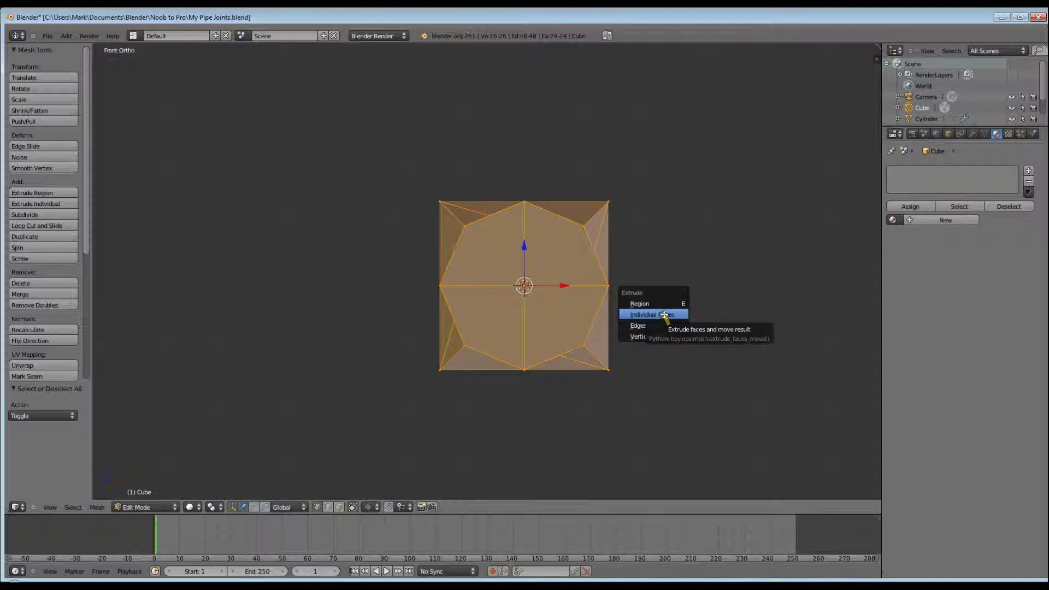
{"action": "left_click", "coordinate": [664, 315]}
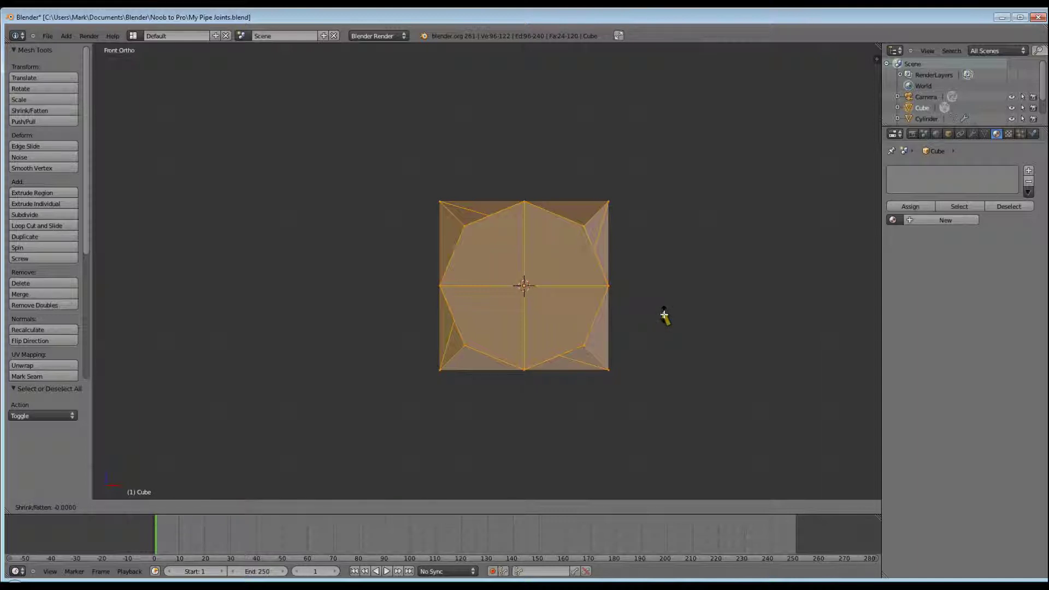
{"action": "type", "text": "3"}
{"action": "key", "text": "Return"}
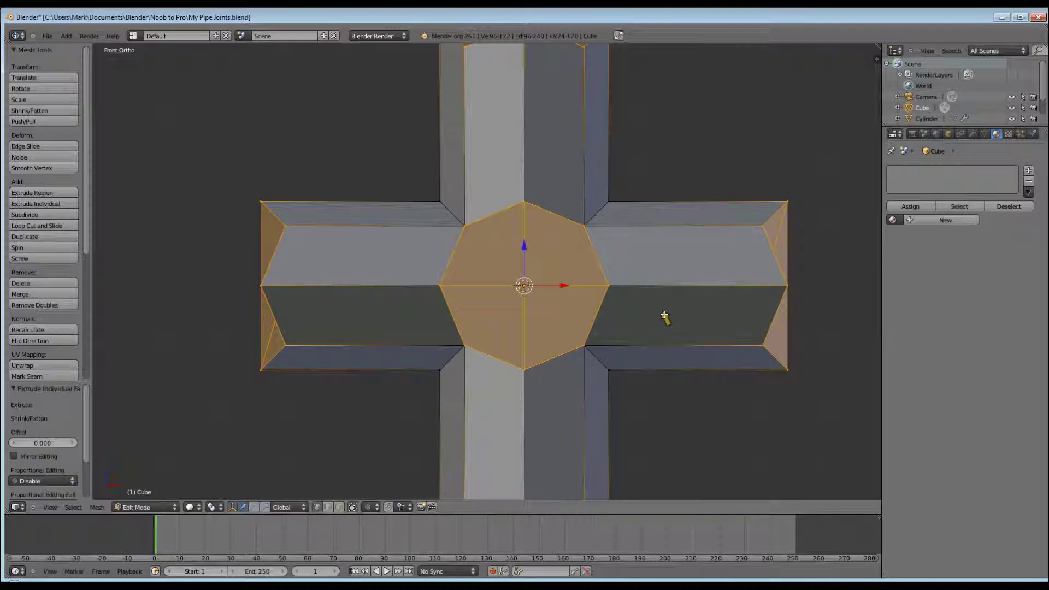
{"action": "scroll", "coordinate": [665, 319], "scroll_direction": "down", "scroll_amount": 5}
{"action": "middle_click_drag", "start_coordinate": [757, 242], "coordinate": [185, 356]}
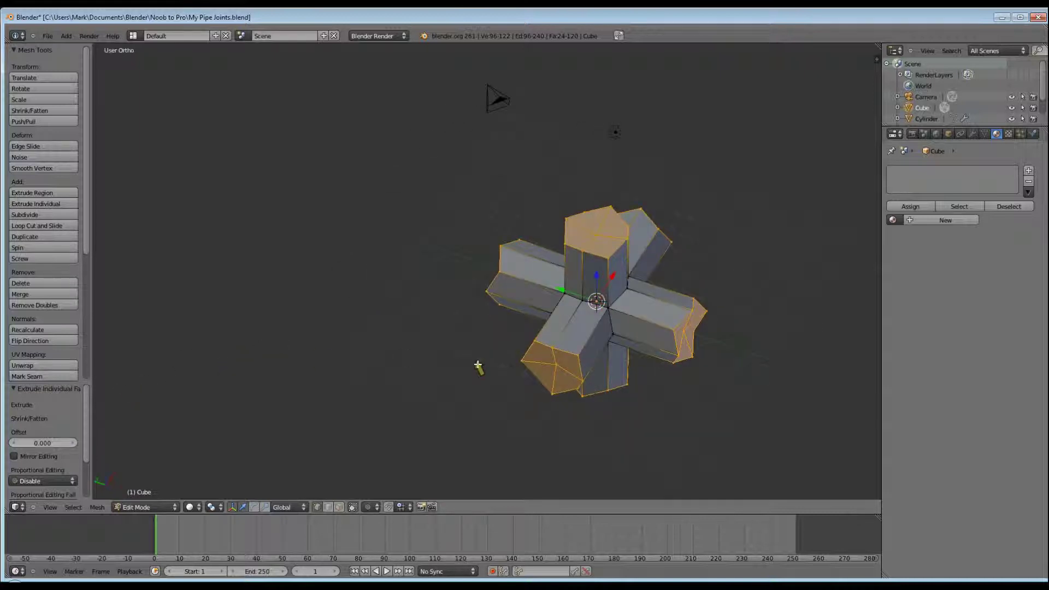
{"action": "key", "text": "KP_1"}
{"action": "key", "text": "a"}
{"action": "scroll", "coordinate": [541, 356], "scroll_direction": "up", "scroll_amount": 4}
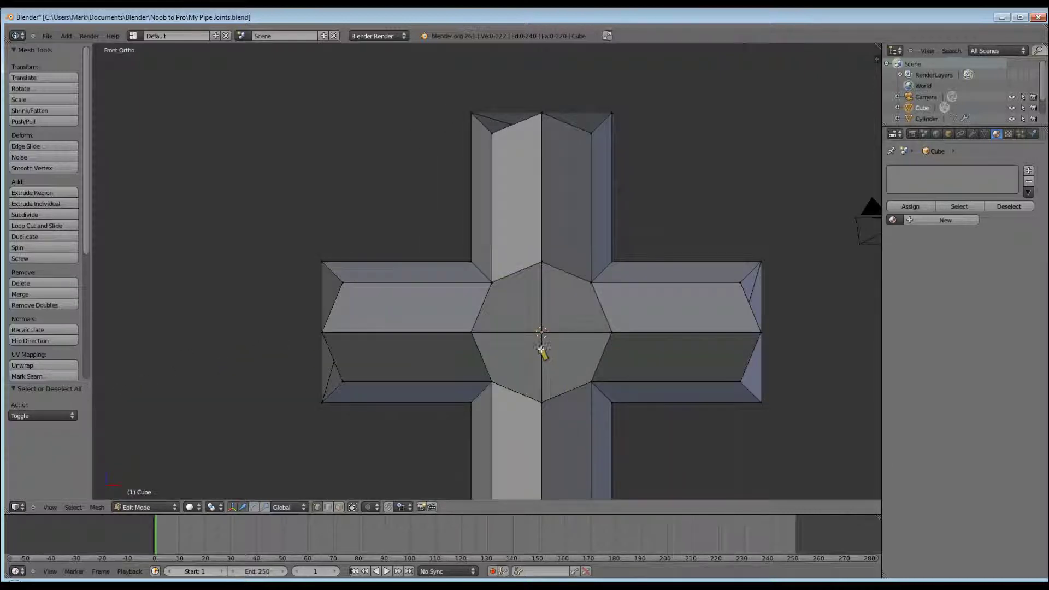
Select the front face's centre vertex and test-move it outward along Y.
{"action": "right_click", "coordinate": [541, 332]}
{"action": "middle_click_drag", "start_coordinate": [520, 382], "coordinate": [569, 346]}
{"action": "key", "text": "g"}
{"action": "key", "text": "y"}
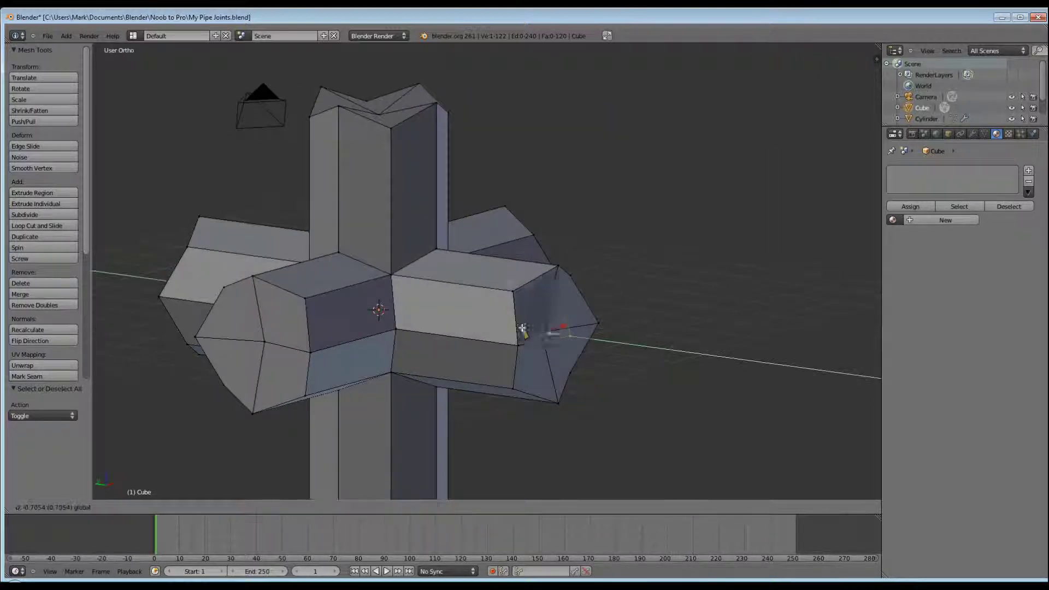
{"action": "left_click", "coordinate": [562, 345]}
{"action": "scroll", "coordinate": [539, 368], "scroll_direction": "up", "scroll_amount": 4}
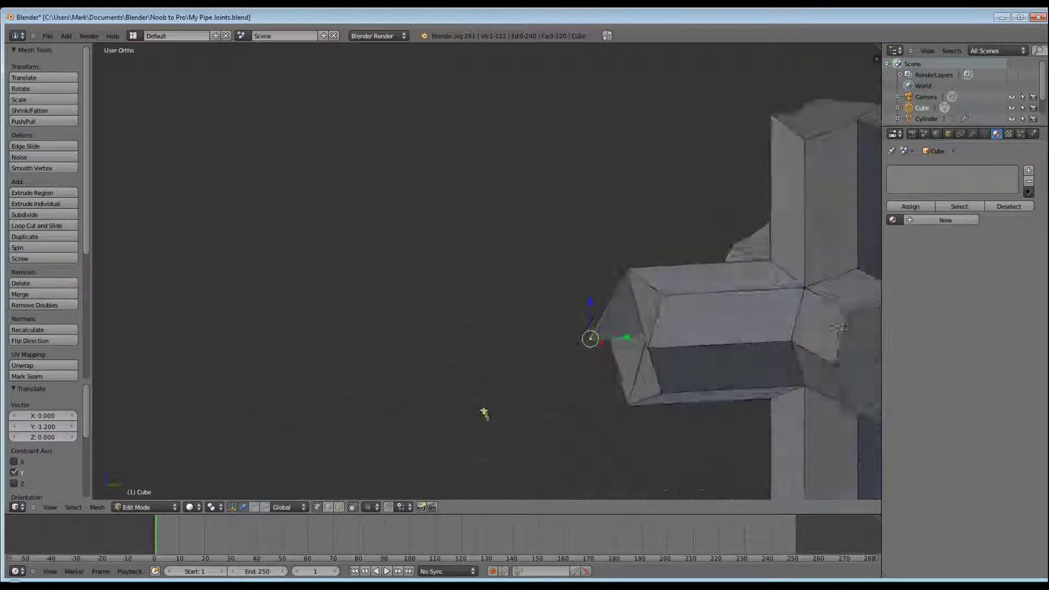
{"action": "middle_click_drag", "start_coordinate": [485, 414], "coordinate": [600, 418]}
Undo the test move, then Remove Doubles on the whole mesh, merging 42 vertices.
{"action": "key", "text": "ctrl+z"}
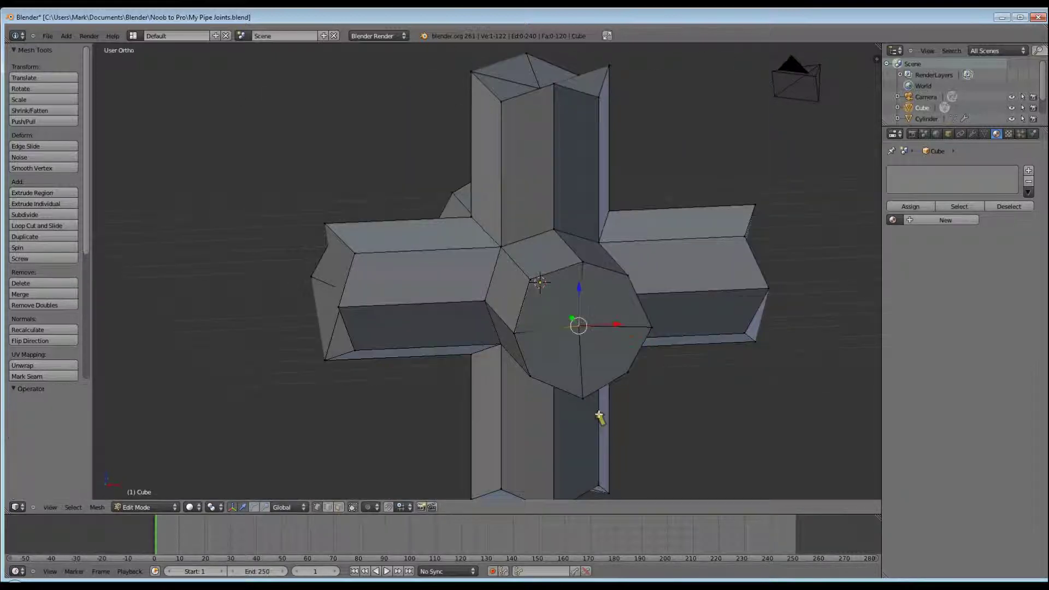
{"action": "key", "text": "a"}
{"action": "key", "text": "a"}
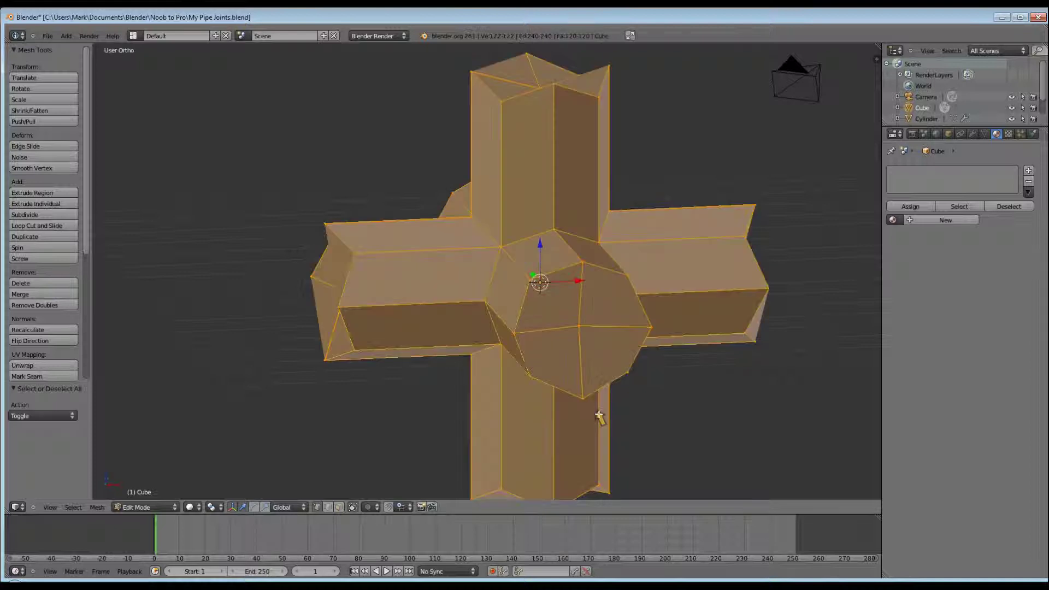
{"action": "scroll", "coordinate": [546, 415], "scroll_direction": "down", "scroll_amount": 2}
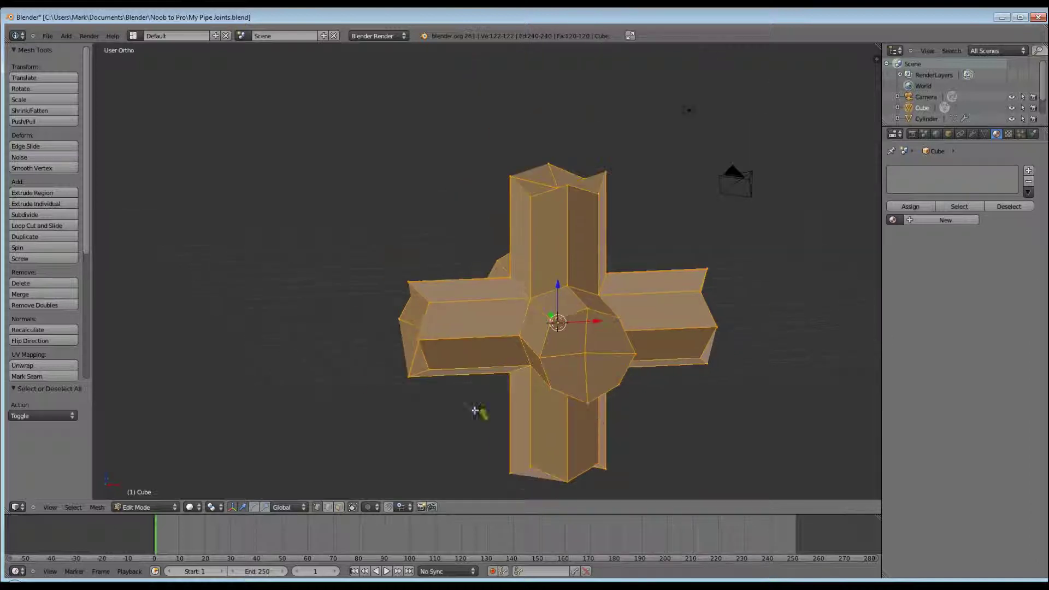
{"action": "left_click", "coordinate": [48, 305]}
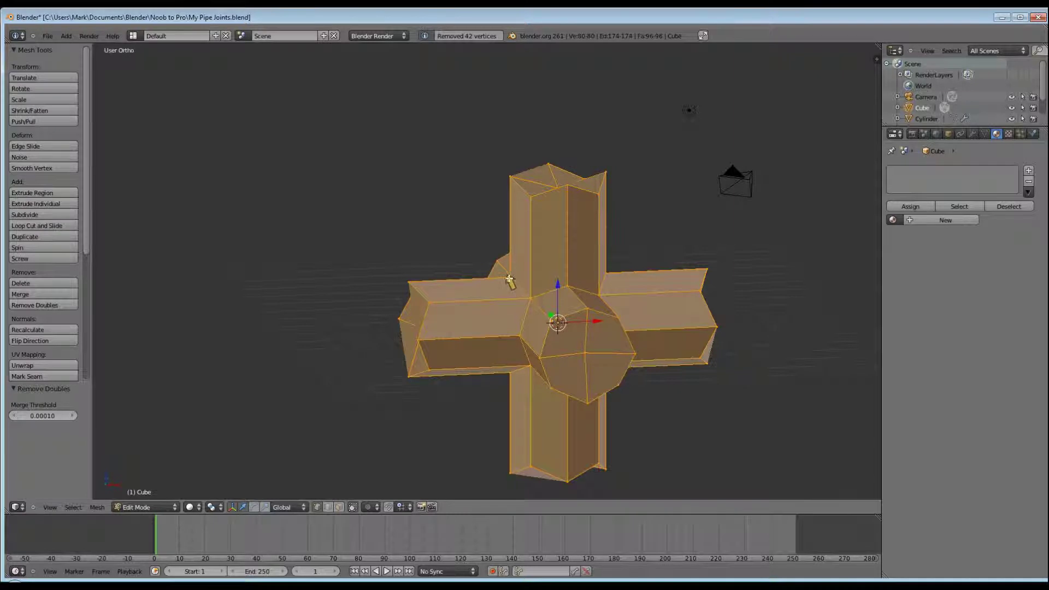
{"action": "key", "text": "a"}
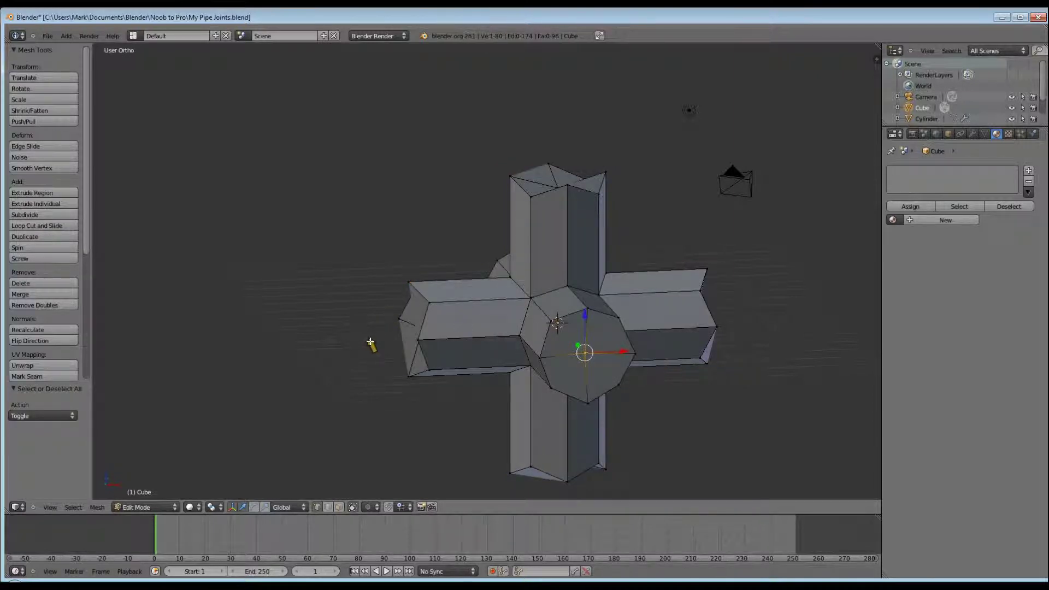
Select the six arms' end-cap centre vertices and delete them, leaving 74 vertices.
{"action": "middle_click_drag", "start_coordinate": [370, 343], "coordinate": [399, 339]}
{"action": "right_click", "coordinate": [468, 298], "text": "shift"}
{"action": "right_click", "coordinate": [392, 339], "text": "shift"}
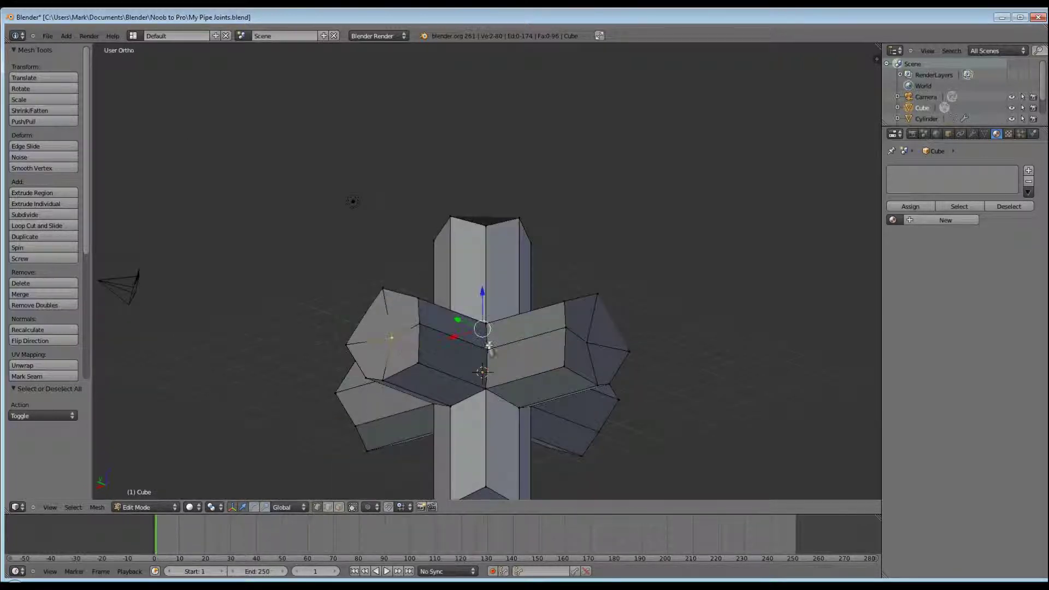
{"action": "right_click", "coordinate": [584, 342], "text": "shift"}
{"action": "middle_click_drag", "start_coordinate": [585, 343], "coordinate": [475, 350]}
{"action": "right_click", "coordinate": [490, 410], "text": "shift"}
{"action": "middle_click_drag", "start_coordinate": [490, 410], "coordinate": [564, 347]}
{"action": "right_click", "coordinate": [494, 254], "text": "shift"}
{"action": "key", "text": "x"}
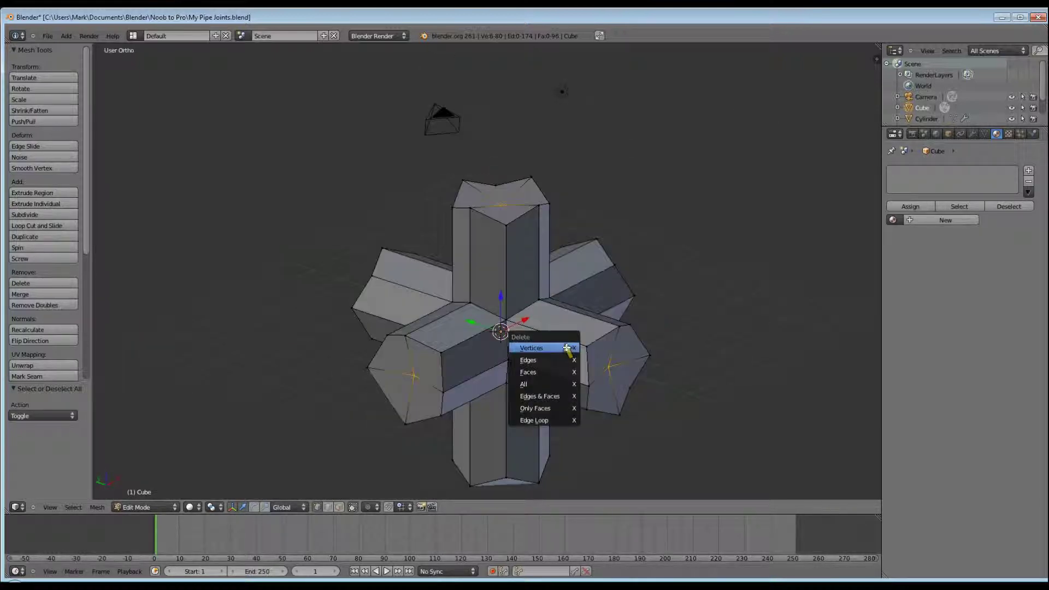
{"action": "left_click", "coordinate": [567, 347]}
{"action": "middle_click_drag", "start_coordinate": [719, 412], "coordinate": [405, 379]}
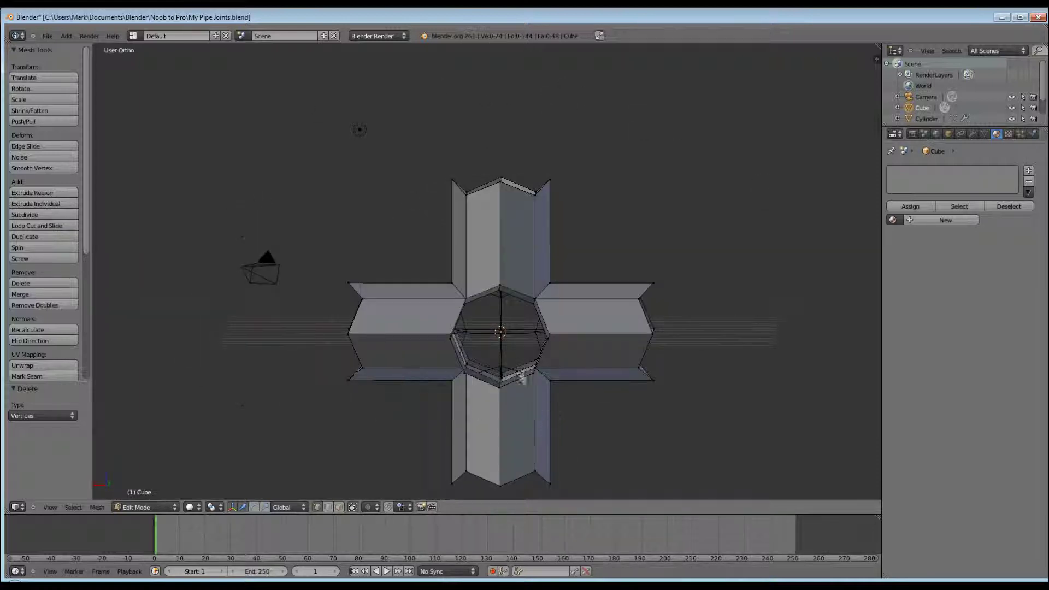
{"action": "scroll", "coordinate": [521, 378], "scroll_direction": "up", "scroll_amount": 7}
{"action": "mouse_move", "coordinate": [510, 344]}
{"action": "middle_mouse_down"}
{"action": "mouse_move", "coordinate": [494, 342]}
{"action": "mouse_move", "coordinate": [529, 319]}
{"action": "mouse_move", "coordinate": [515, 353]}
{"action": "middle_mouse_up"}
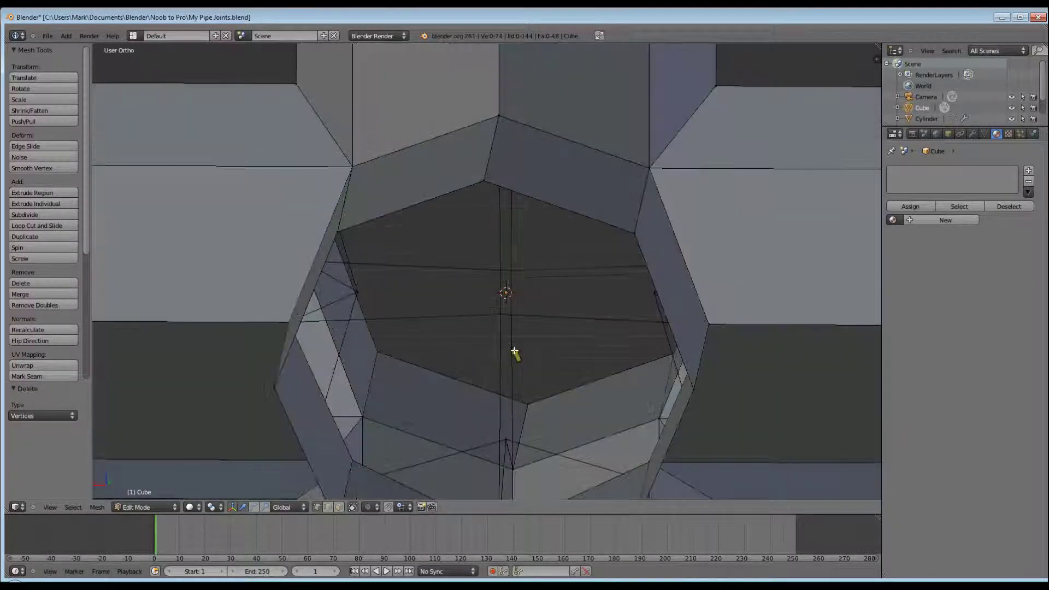
Delete the six leftover interior hub vertices, leaving 68 vertices and 48 faces.
{"action": "right_click", "coordinate": [507, 436]}
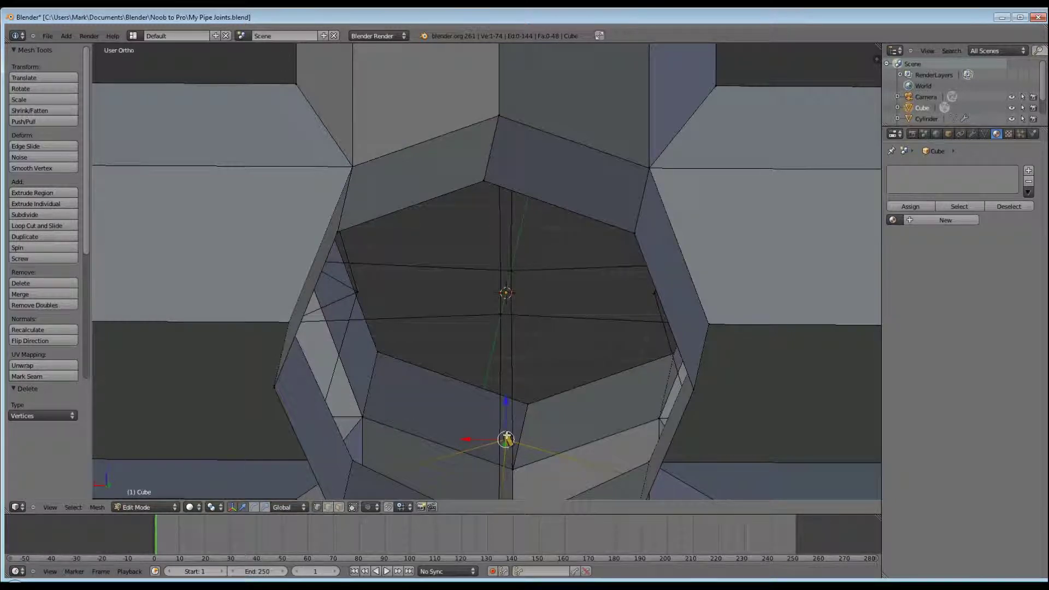
{"action": "right_click", "coordinate": [356, 292], "text": "shift"}
{"action": "right_click", "coordinate": [514, 268], "text": "shift"}
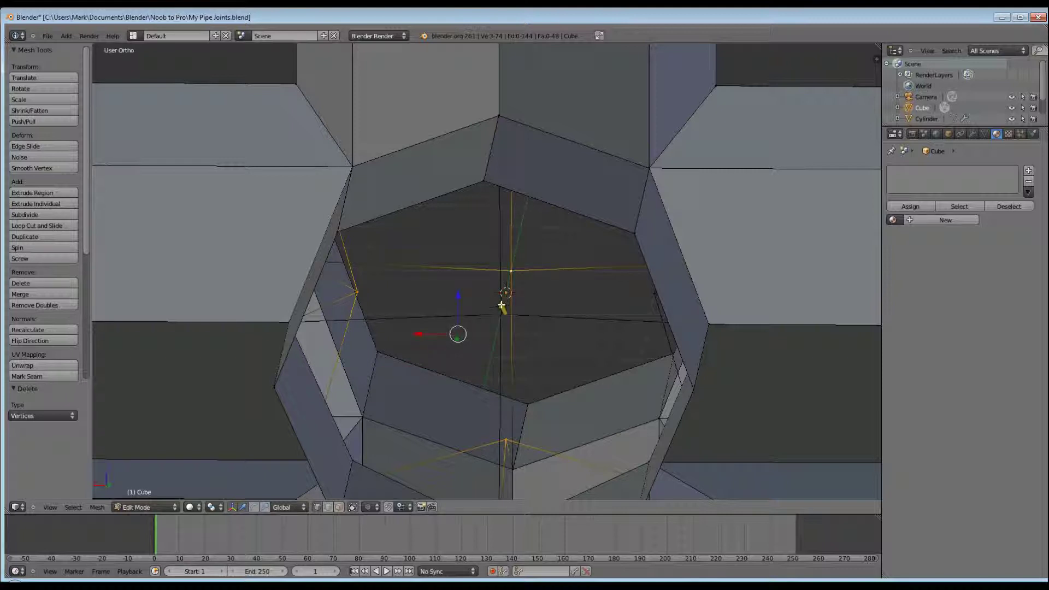
{"action": "right_click", "coordinate": [501, 315], "text": "shift"}
{"action": "middle_click_drag", "start_coordinate": [484, 331], "coordinate": [493, 309]}
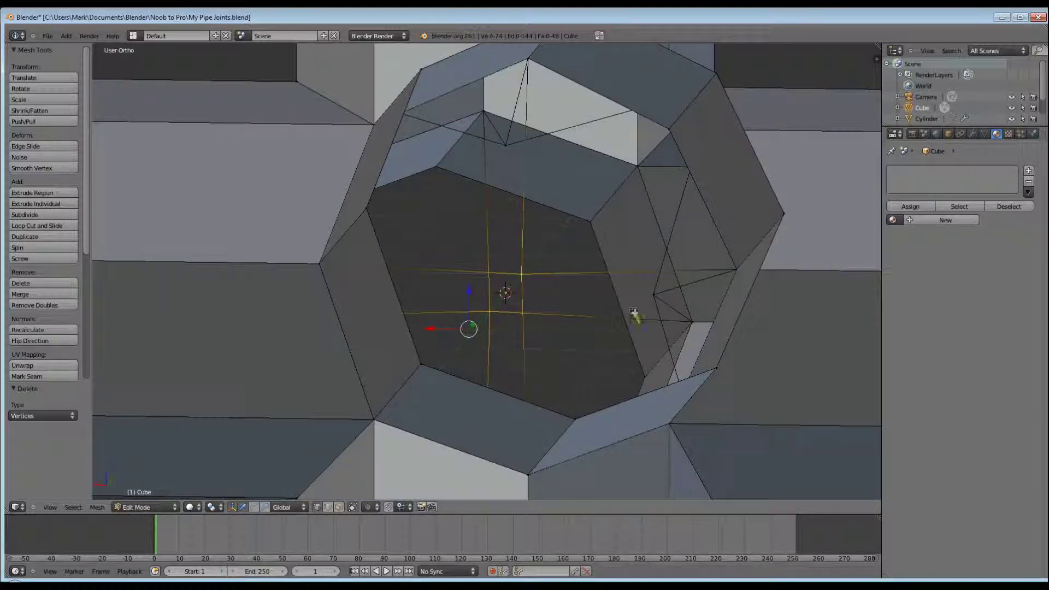
{"action": "right_click", "coordinate": [654, 296], "text": "shift"}
{"action": "right_click", "coordinate": [506, 146], "text": "shift"}
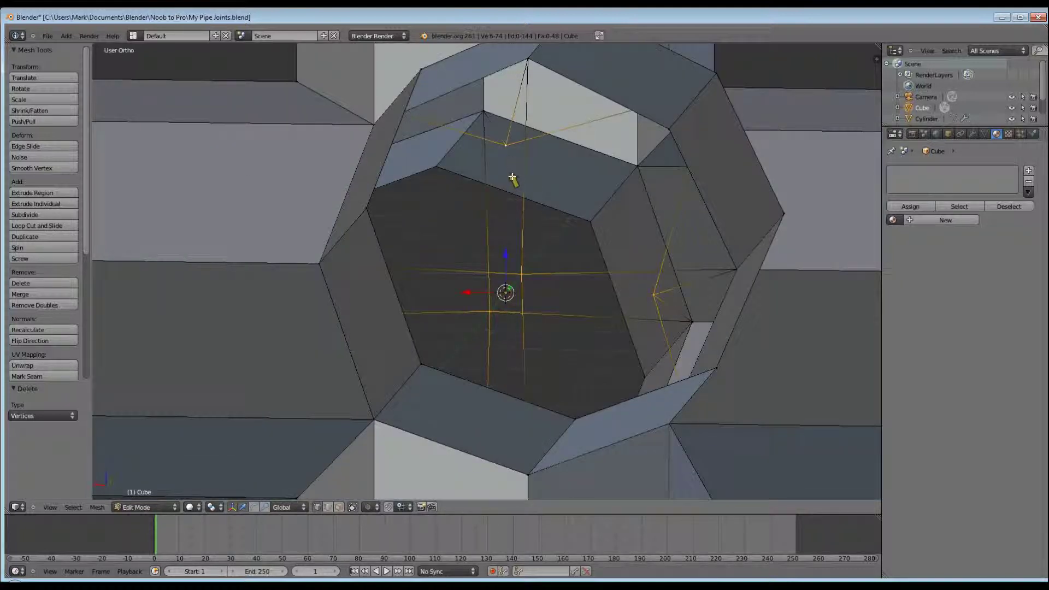
{"action": "key", "text": "x"}
{"action": "left_click", "coordinate": [514, 176]}
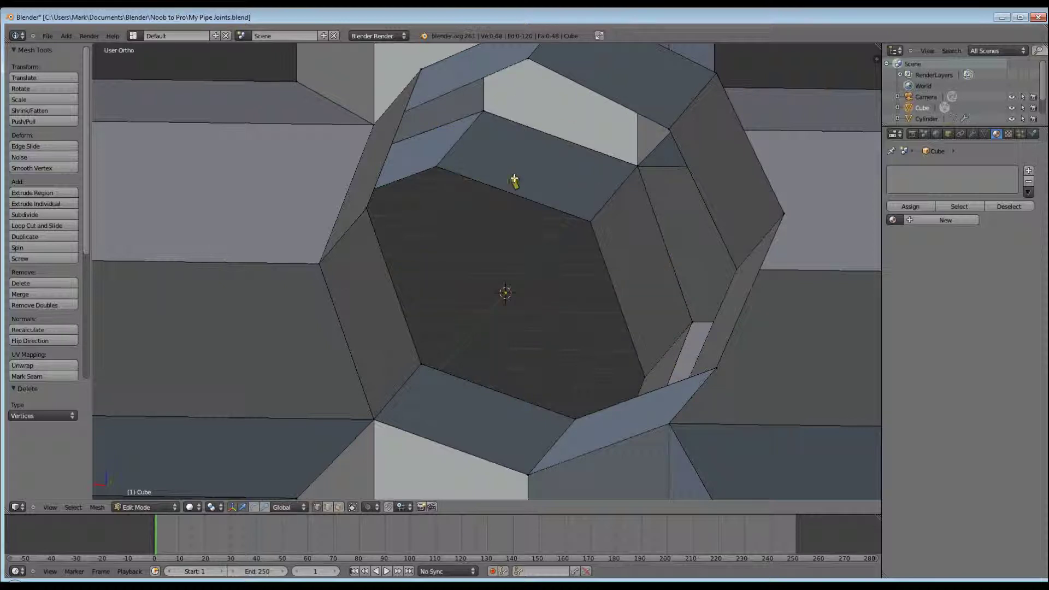
{"action": "middle_click_drag", "start_coordinate": [611, 248], "coordinate": [576, 328]}
{"action": "scroll", "coordinate": [578, 279], "scroll_direction": "down", "scroll_amount": 10}
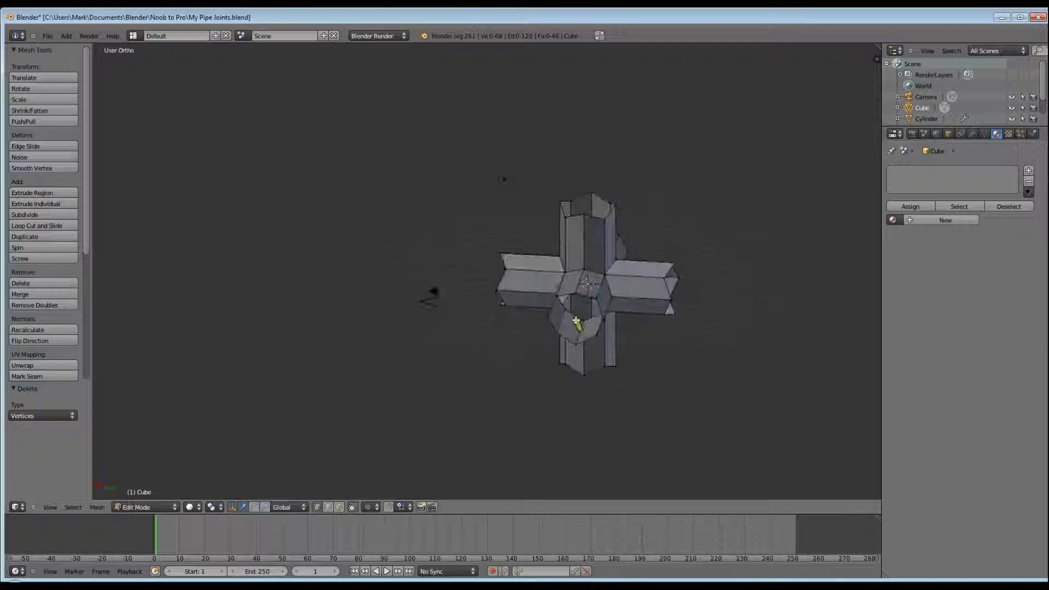
{"action": "key", "text": "KP_1"}
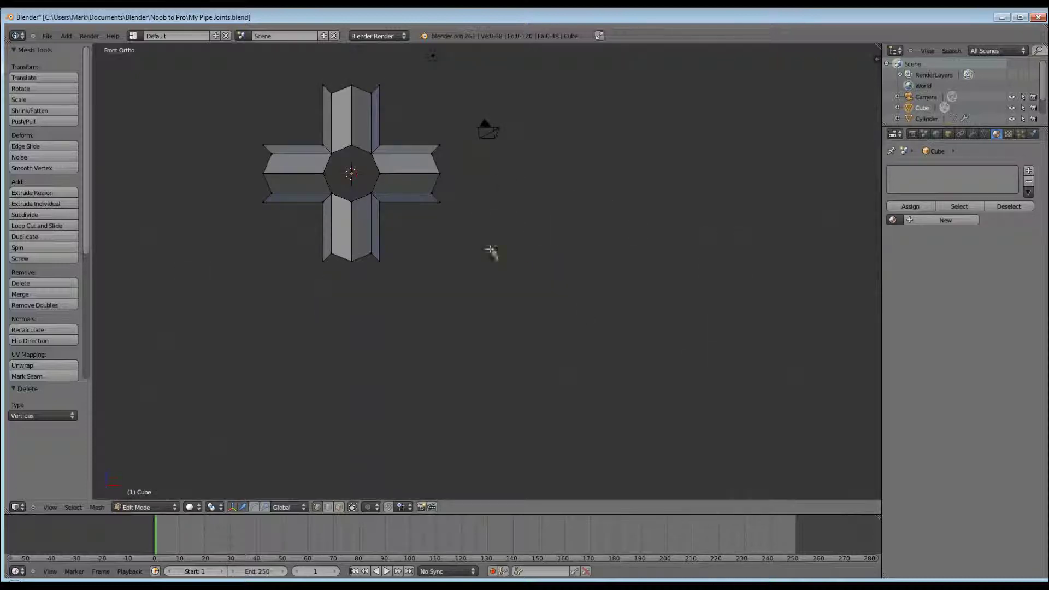
In wireframe with a median pivot, scale the right arm's end vertices to 0 along X.
{"action": "middle_click_drag", "start_coordinate": [344, 251], "coordinate": [416, 326], "text": "shift"}
{"action": "scroll", "coordinate": [464, 257], "scroll_direction": "up", "scroll_amount": 4}
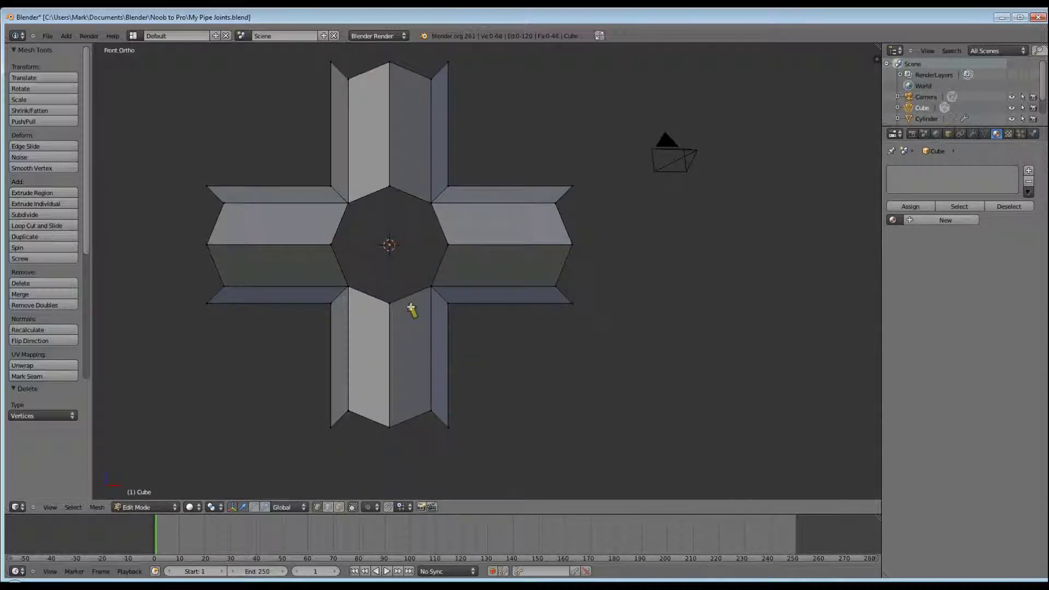
{"action": "key", "text": "z"}
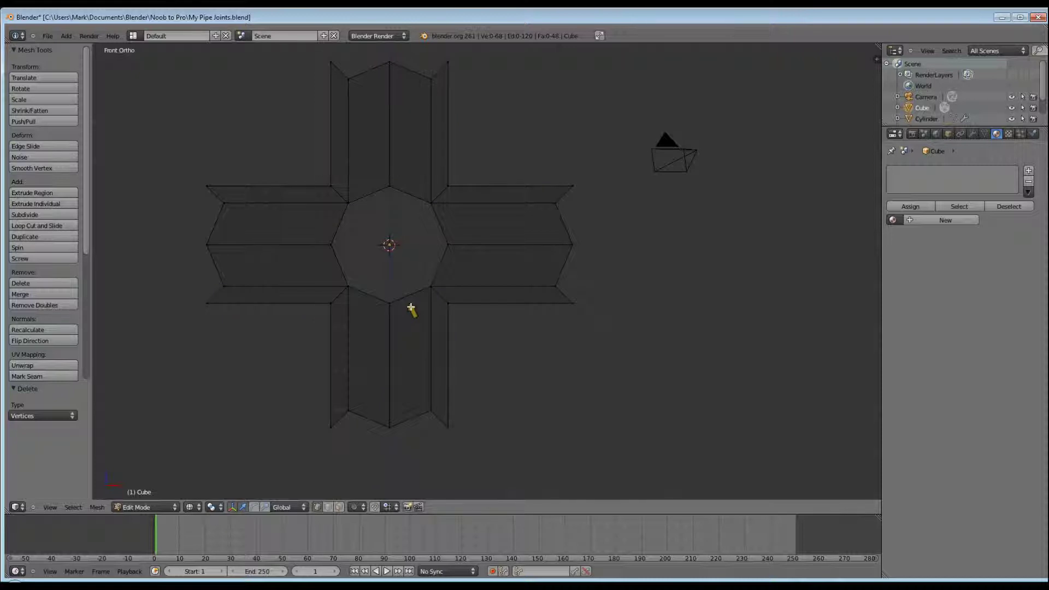
{"action": "key", "text": "b"}
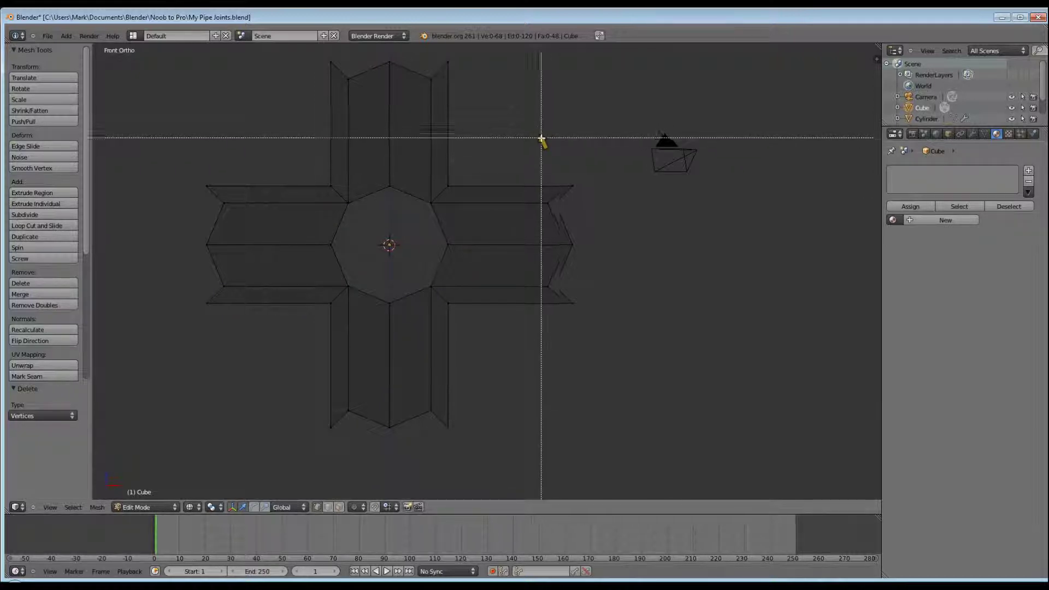
{"action": "left_click_drag", "start_coordinate": [541, 137], "coordinate": [613, 347]}
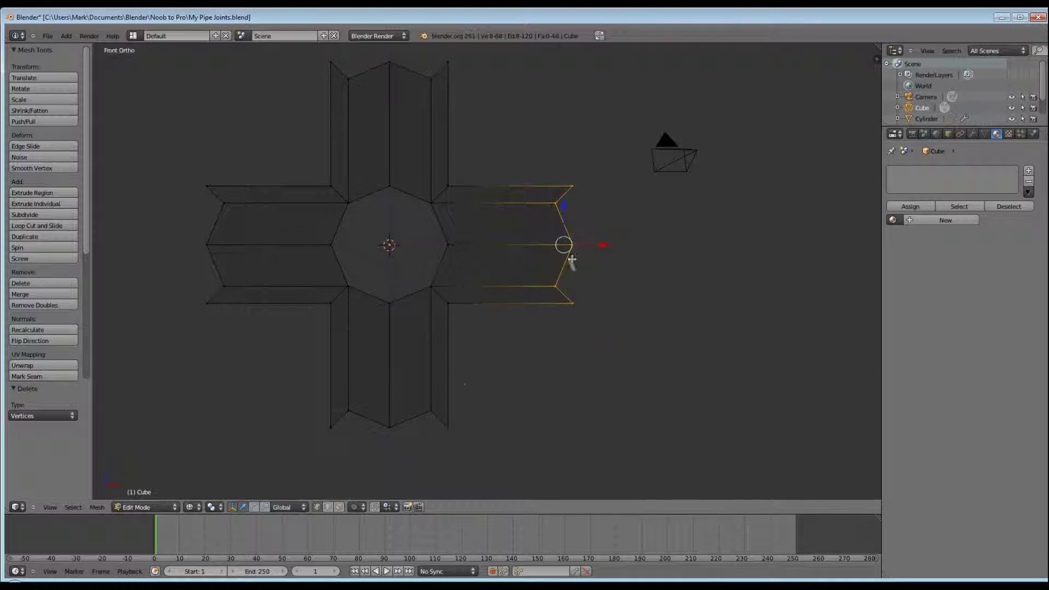
{"action": "left_click", "coordinate": [212, 507]}
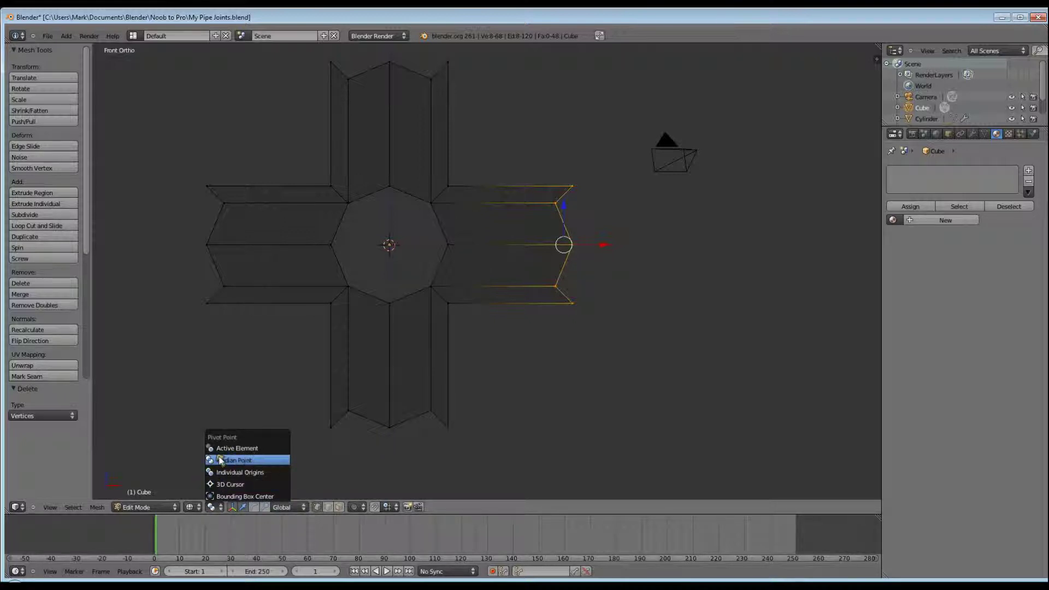
{"action": "left_click", "coordinate": [220, 461]}
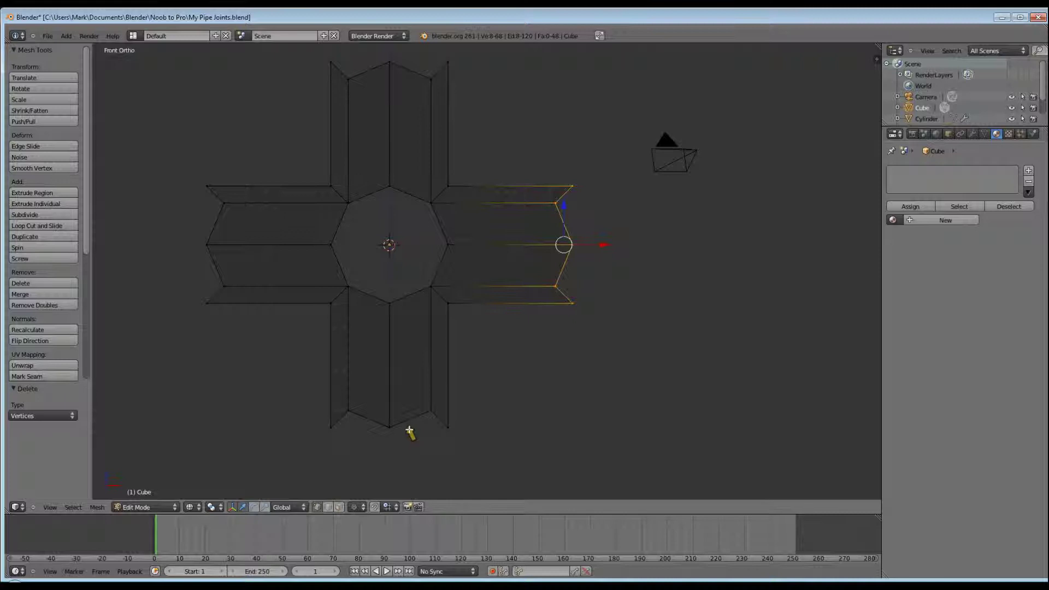
{"action": "key", "text": "s"}
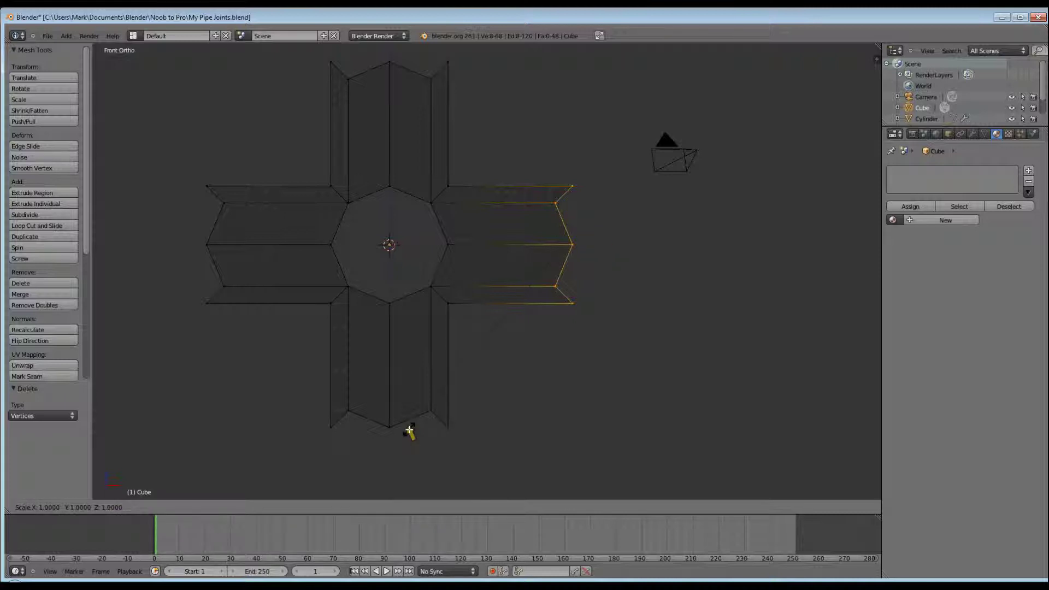
{"action": "key", "text": "x"}
{"action": "key", "text": "0"}
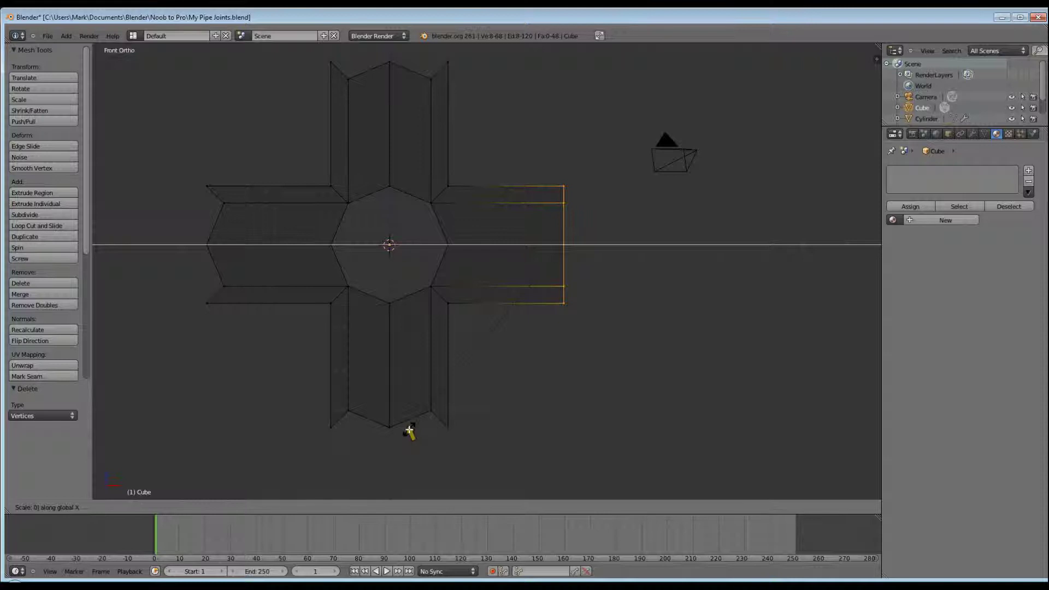
{"action": "key", "text": "Return"}
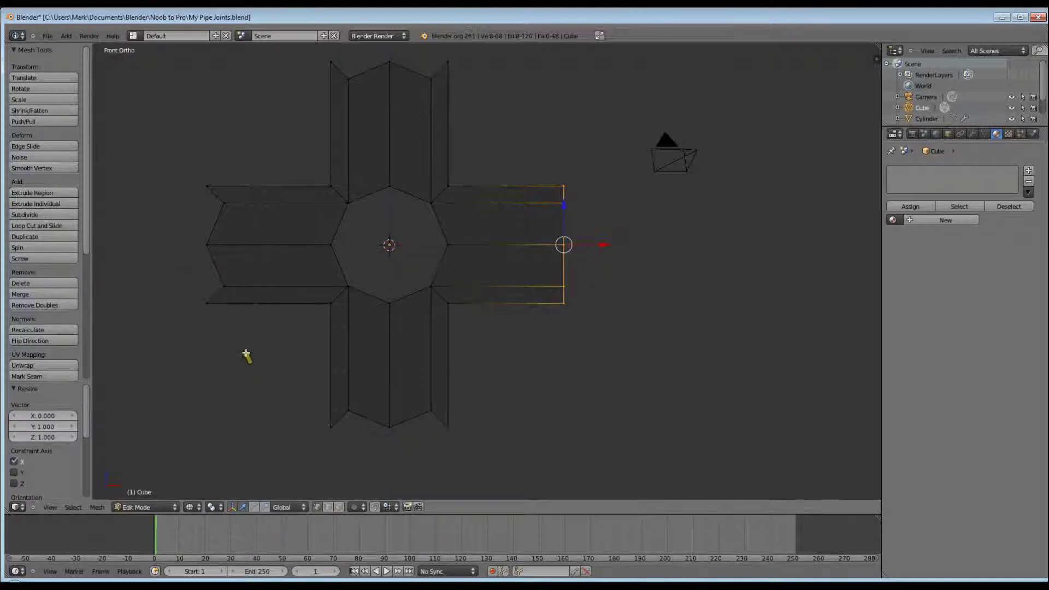
Deselect all and box-select the left arm's end vertices.
{"action": "key", "text": "a"}
{"action": "key", "text": "b"}
{"action": "left_click_drag", "start_coordinate": [195, 159], "coordinate": [247, 362]}
Flatten the left arm's end to zero along X and the top arm's end to zero along Z.
{"action": "key", "text": "s"}
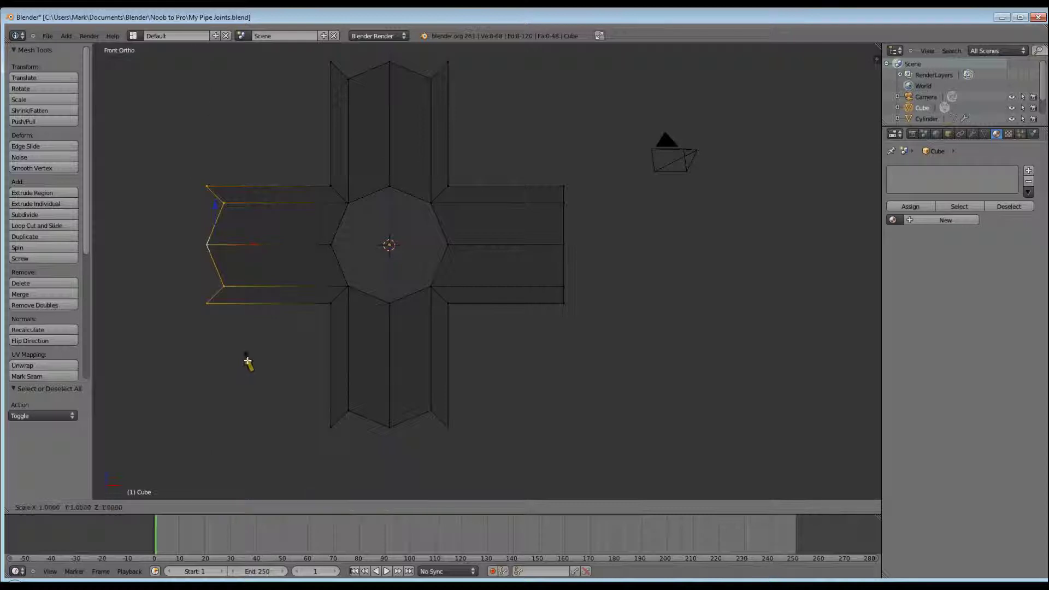
{"action": "key", "text": "x"}
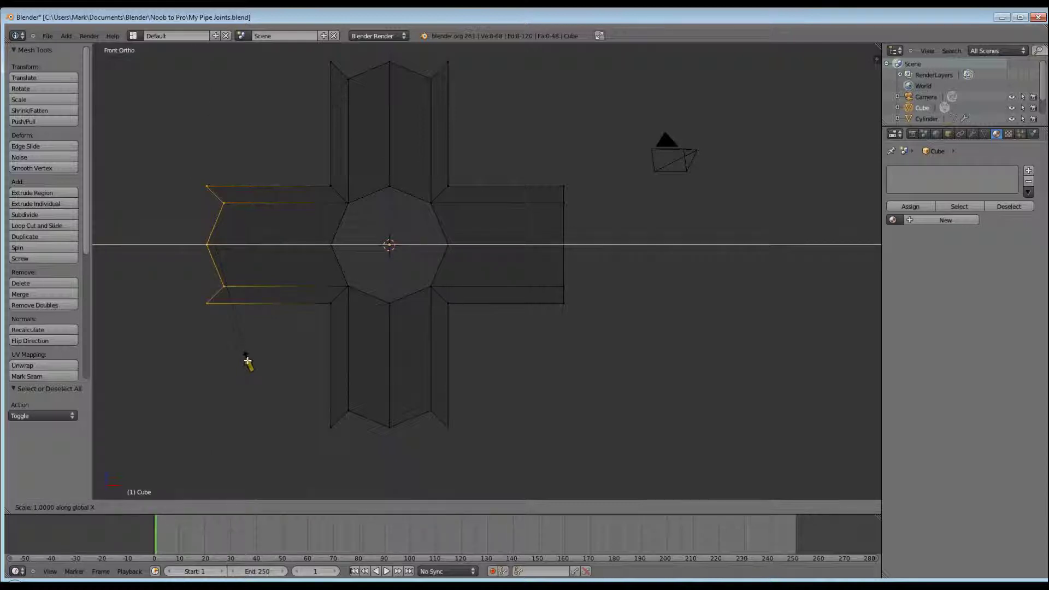
{"action": "key", "text": "0"}
{"action": "key", "text": "Return"}
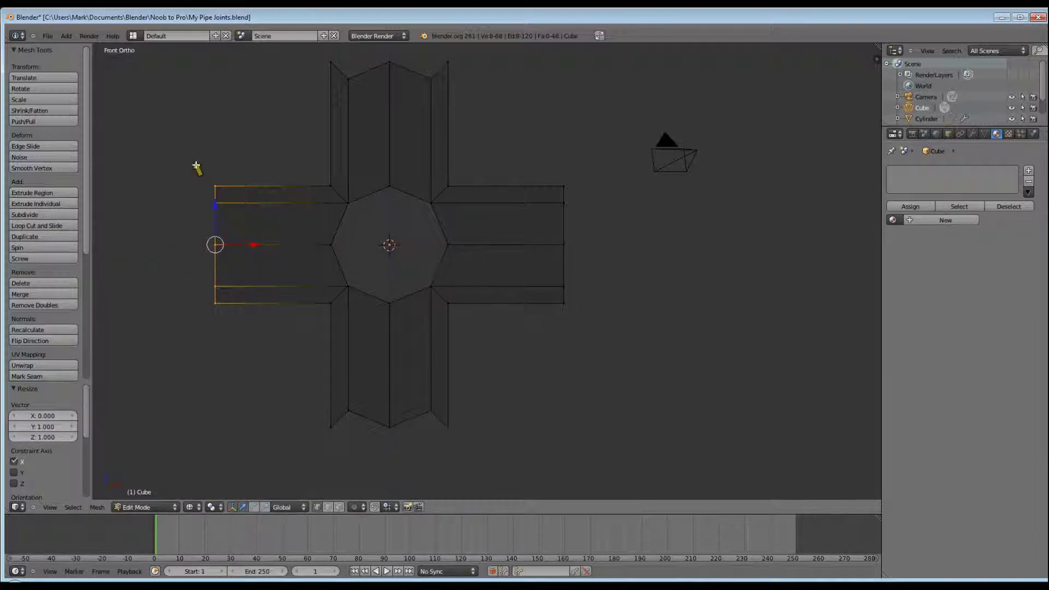
{"action": "key", "text": "a"}
{"action": "key", "text": "b"}
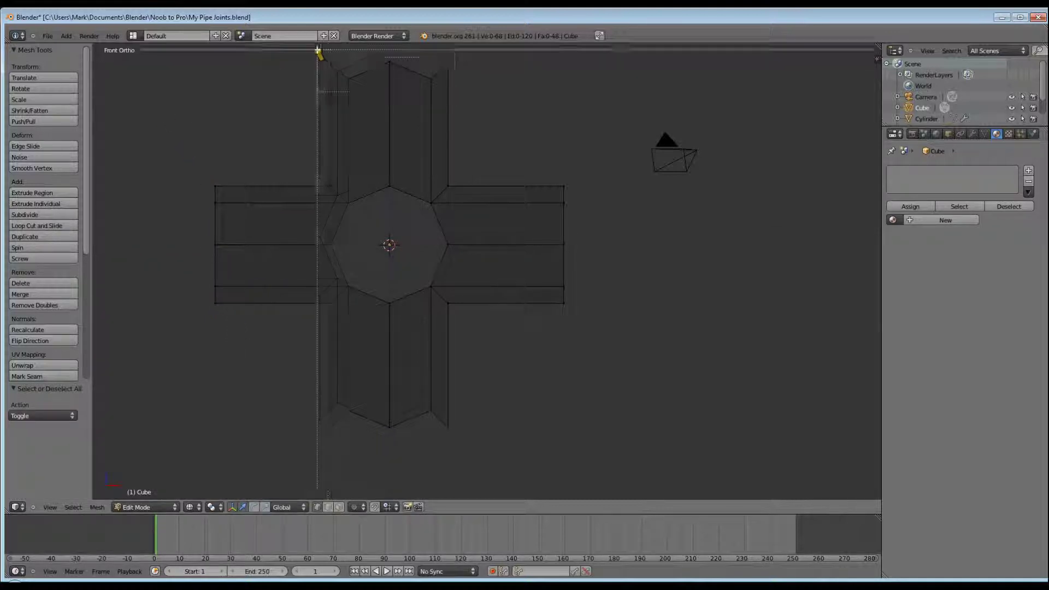
{"action": "left_click_drag", "start_coordinate": [317, 52], "coordinate": [540, 97]}
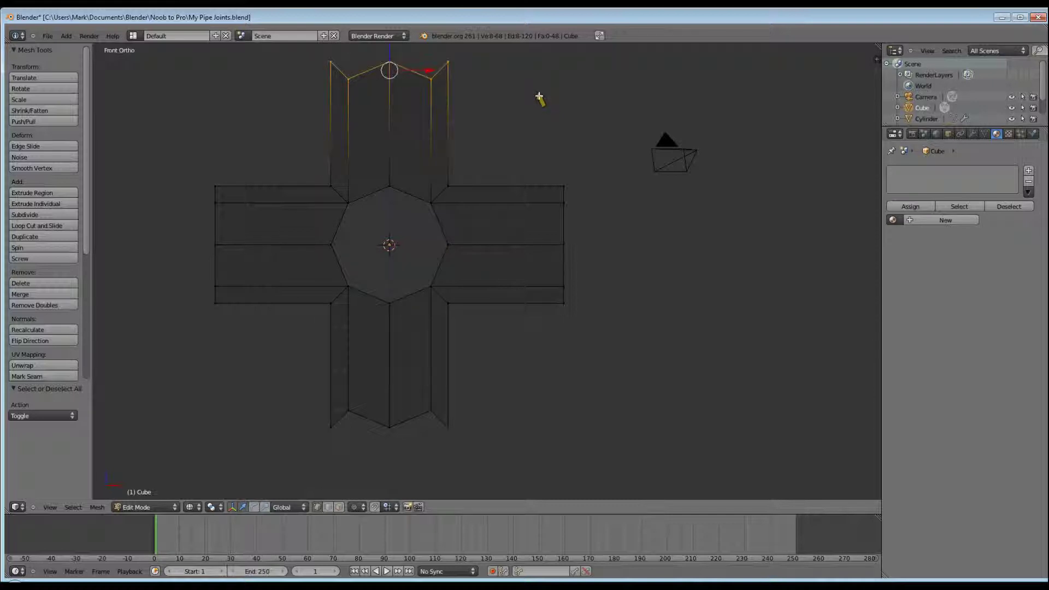
{"action": "key", "text": "s"}
{"action": "type", "text": "z"}
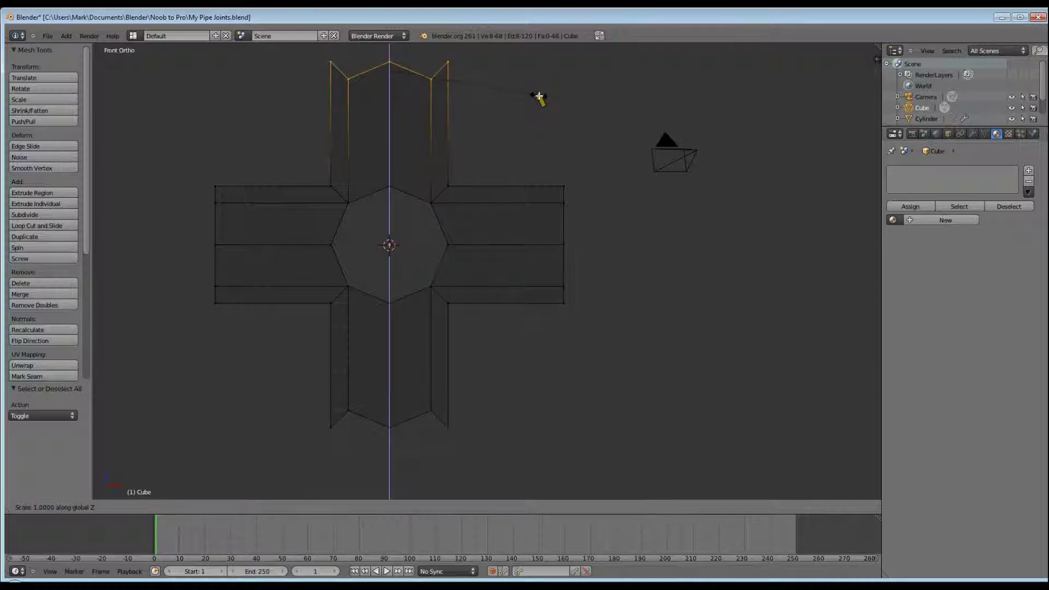
{"action": "type", "text": "0"}
{"action": "key", "text": "Return"}
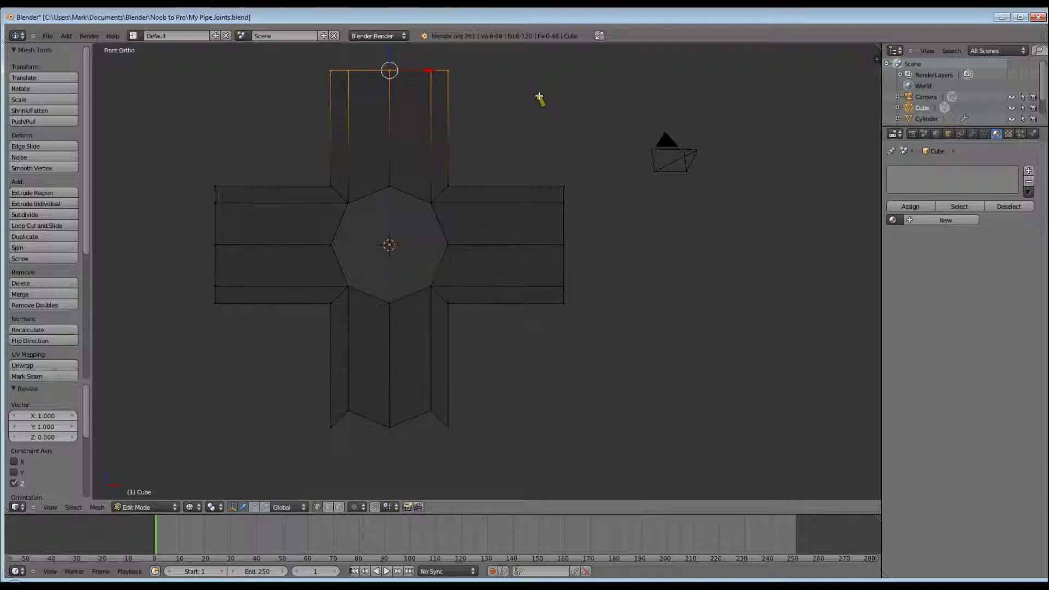
Flatten the bottom arm's end vertices to zero along Z.
{"action": "key", "text": "a"}
{"action": "key", "text": "b"}
{"action": "left_click_drag", "start_coordinate": [282, 406], "coordinate": [520, 442]}
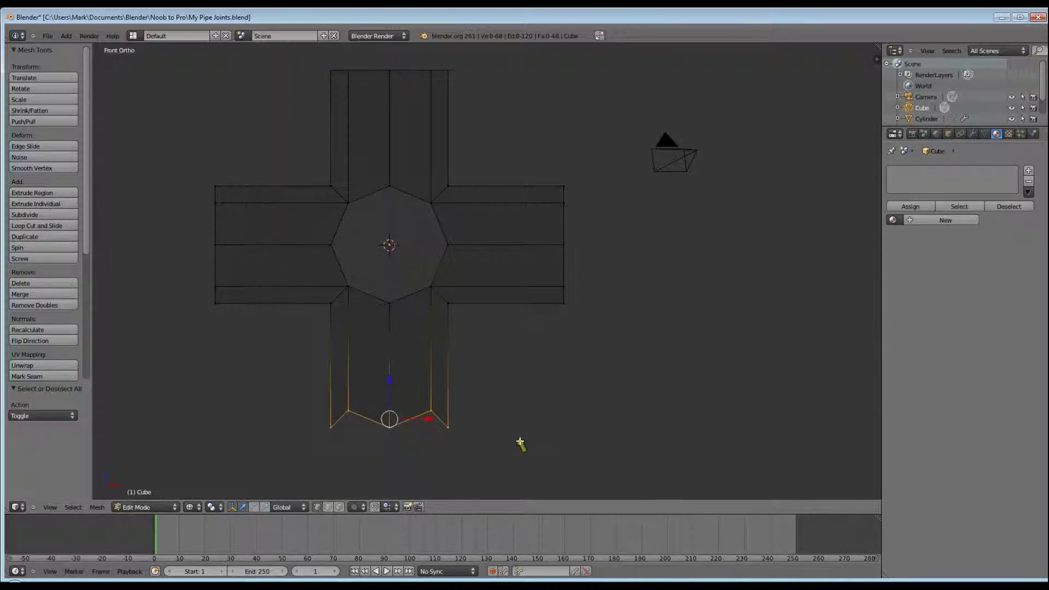
{"action": "key", "text": "s"}
{"action": "key", "text": "z"}
{"action": "key", "text": "0"}
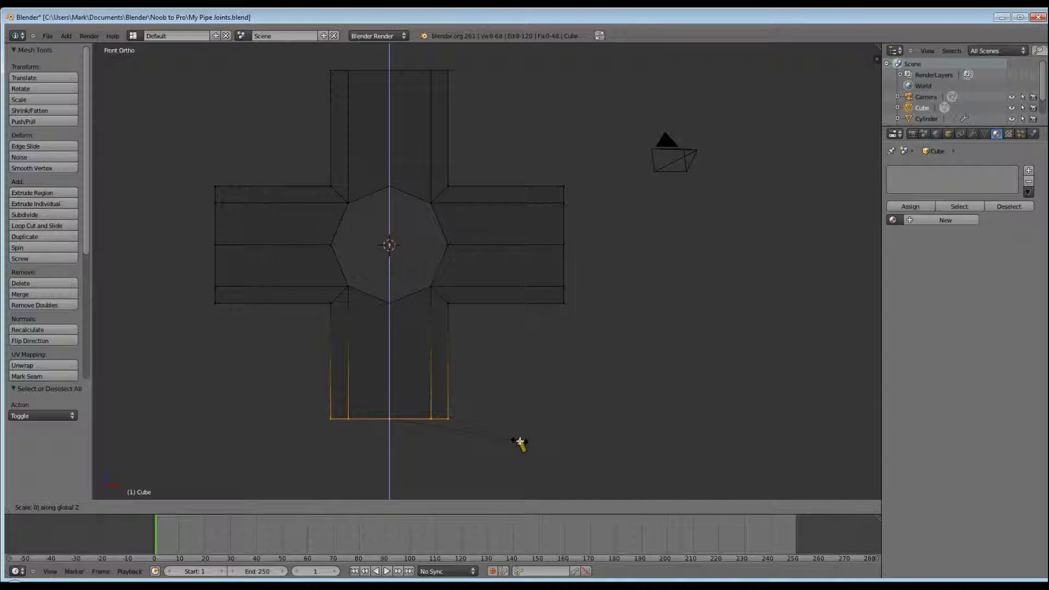
{"action": "key", "text": "Return"}
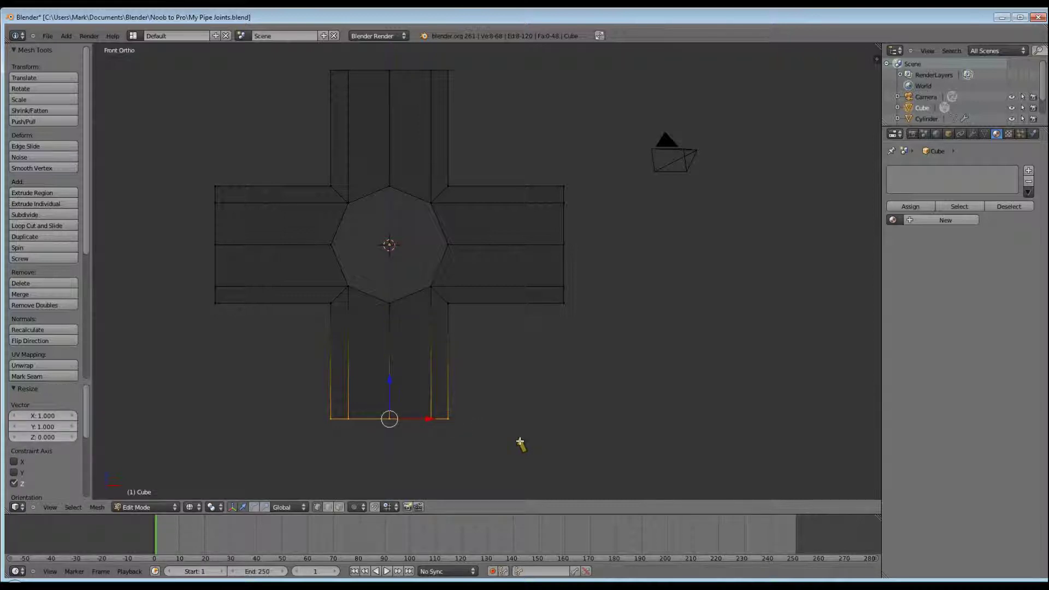
{"action": "key", "text": "KP_7"}
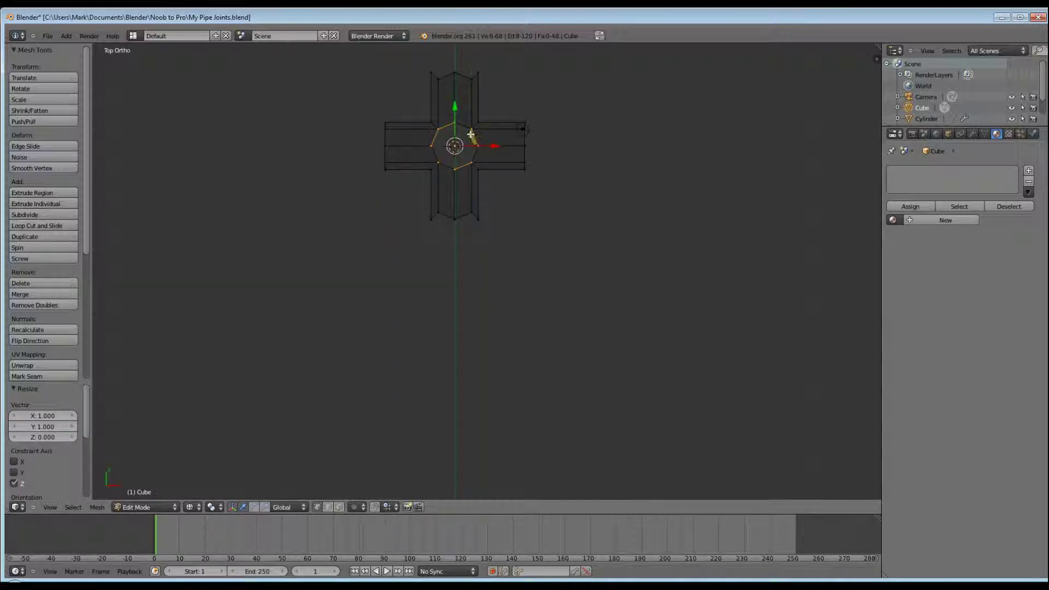
In top view, flatten the upper arm's end vertices to zero along Y.
{"action": "scroll", "coordinate": [467, 80], "scroll_direction": "up", "scroll_amount": 4}
{"action": "middle_click_drag", "start_coordinate": [431, 117], "coordinate": [441, 182], "text": "shift"}
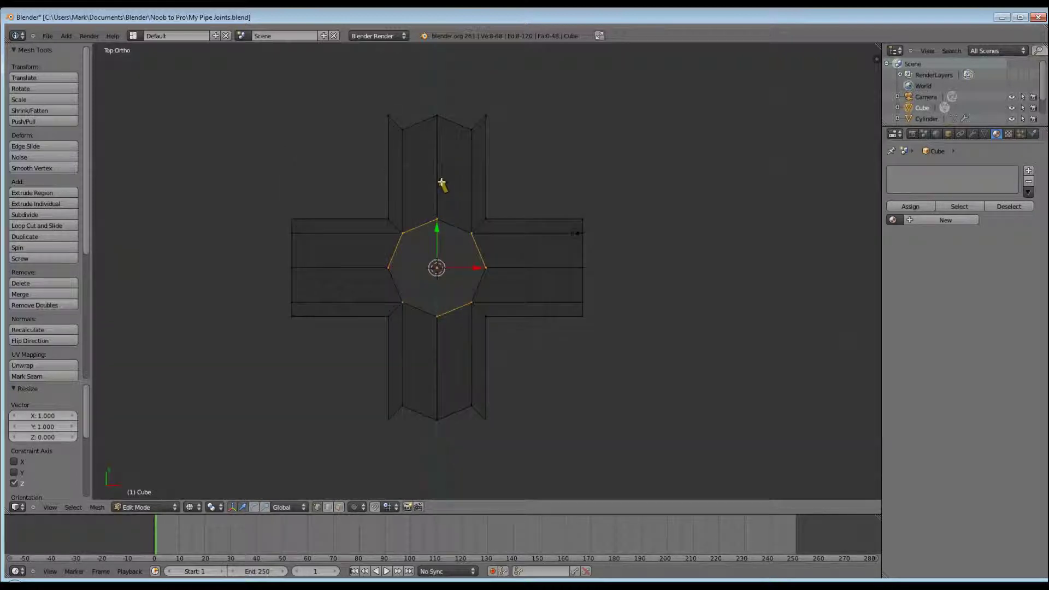
{"action": "key", "text": "a"}
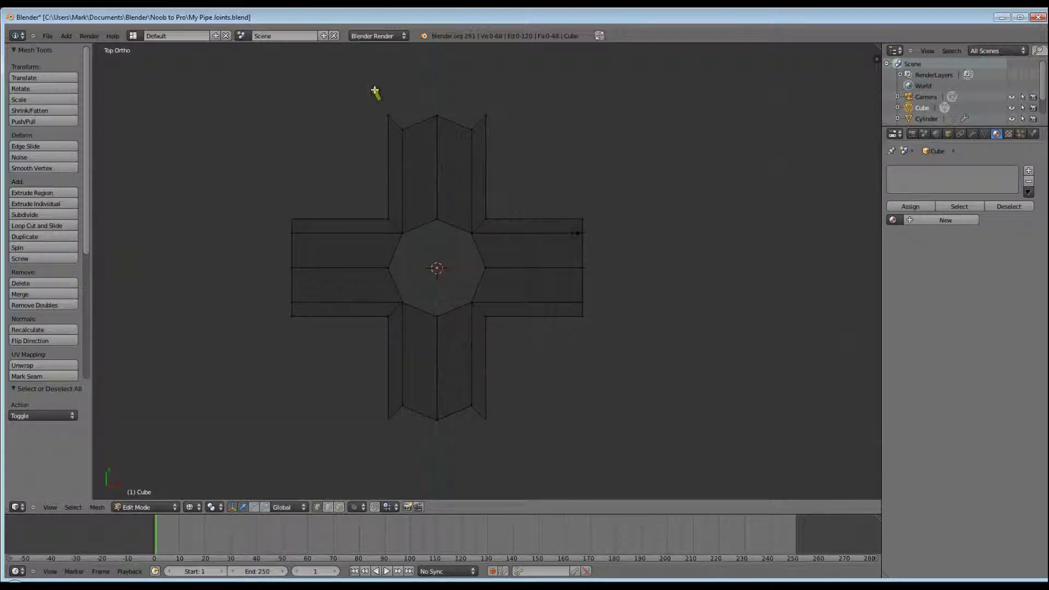
{"action": "key", "text": "b"}
{"action": "left_click_drag", "start_coordinate": [368, 91], "coordinate": [542, 138]}
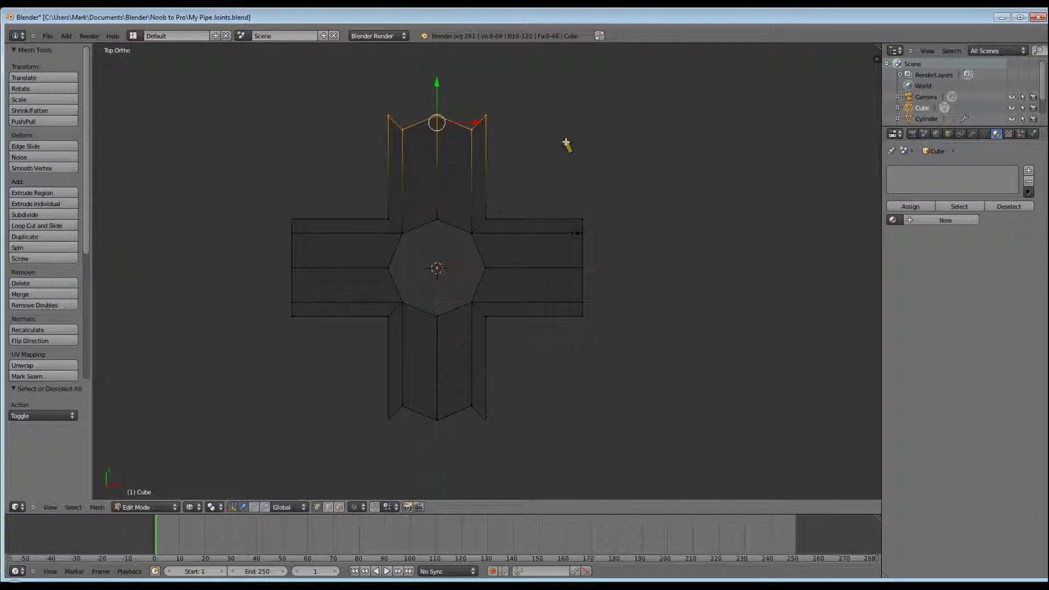
{"action": "type", "text": "sy"}
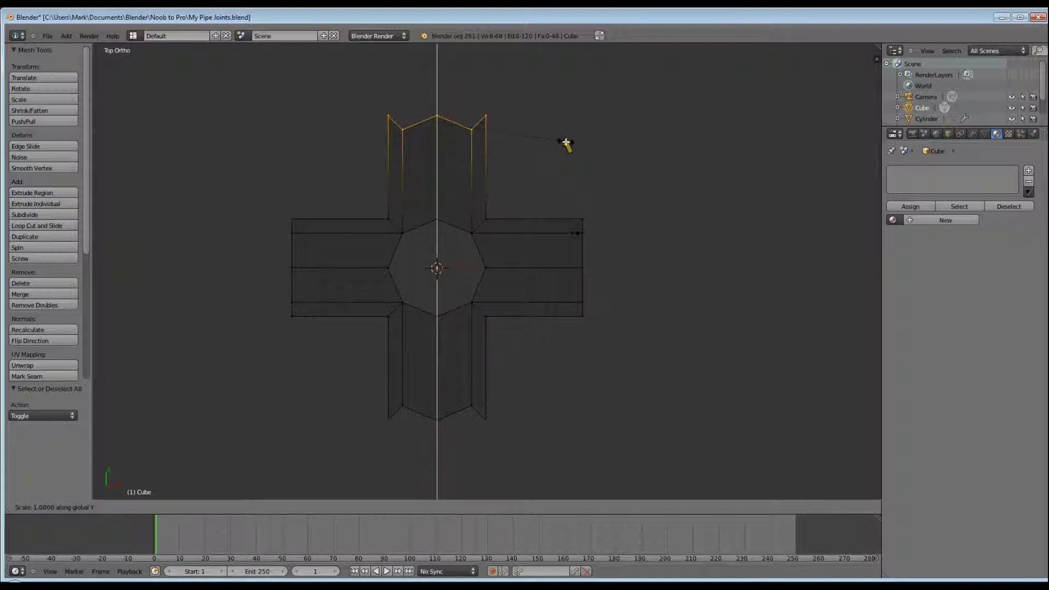
{"action": "type", "text": "0"}
{"action": "key", "text": "Return"}
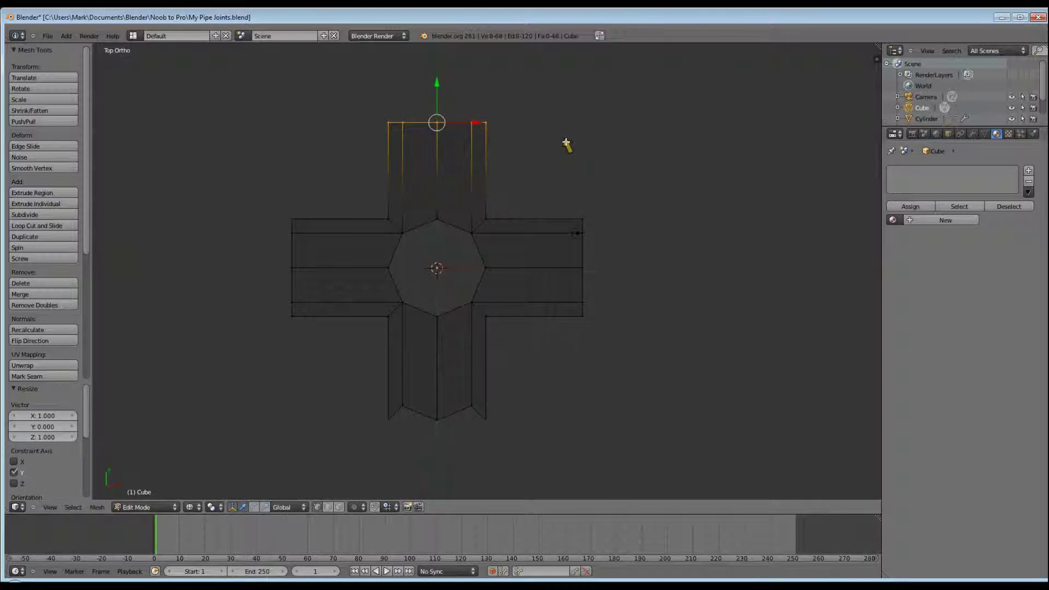
Flatten the lower arm's end vertices to zero along Y.
{"action": "key", "text": "a"}
{"action": "key", "text": "b"}
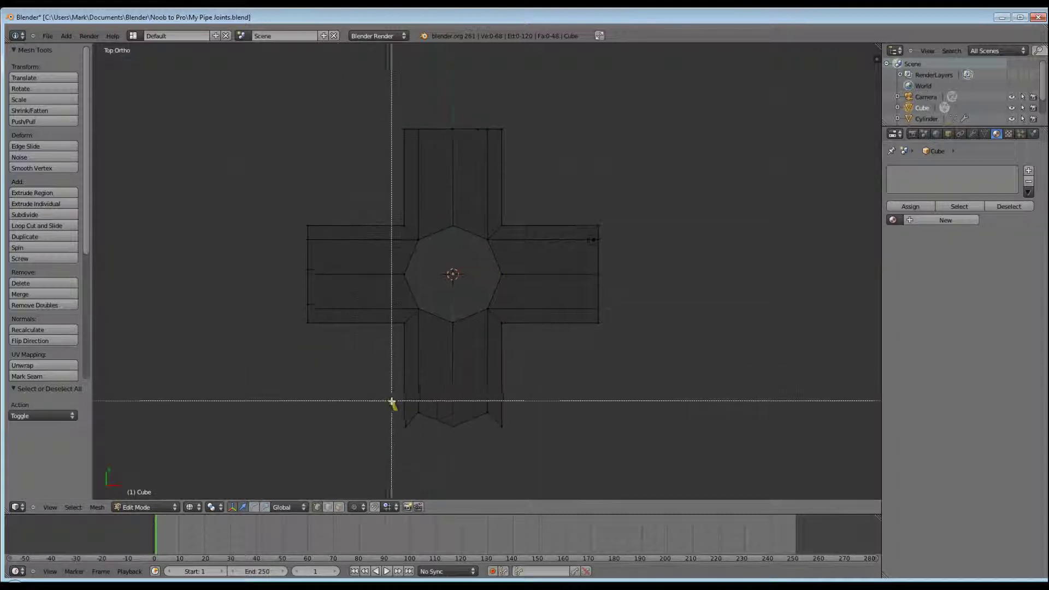
{"action": "left_click_drag", "start_coordinate": [391, 401], "coordinate": [580, 473]}
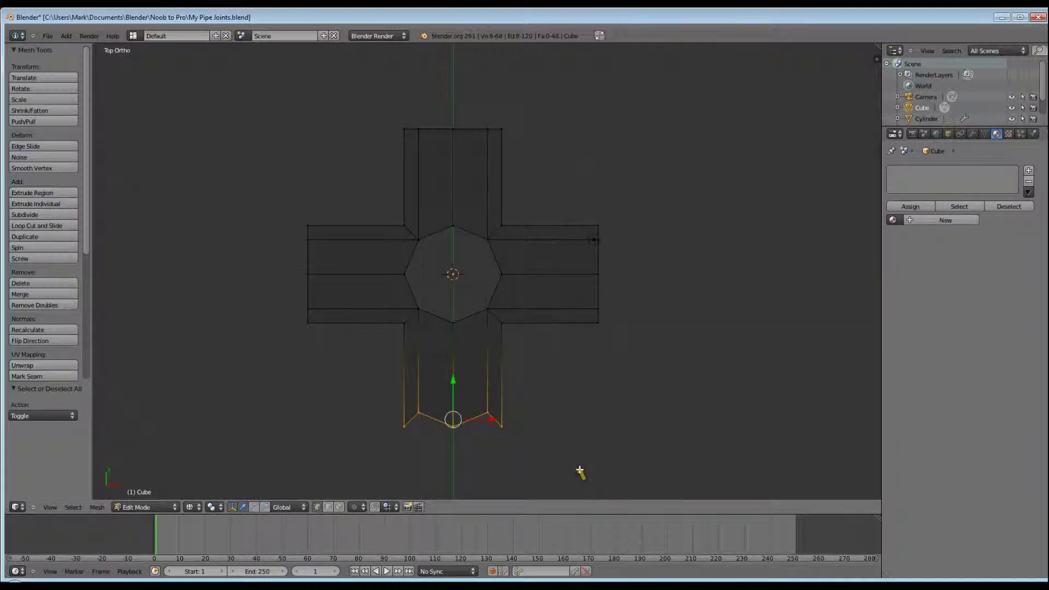
{"action": "key", "text": "s"}
{"action": "type", "text": "y"}
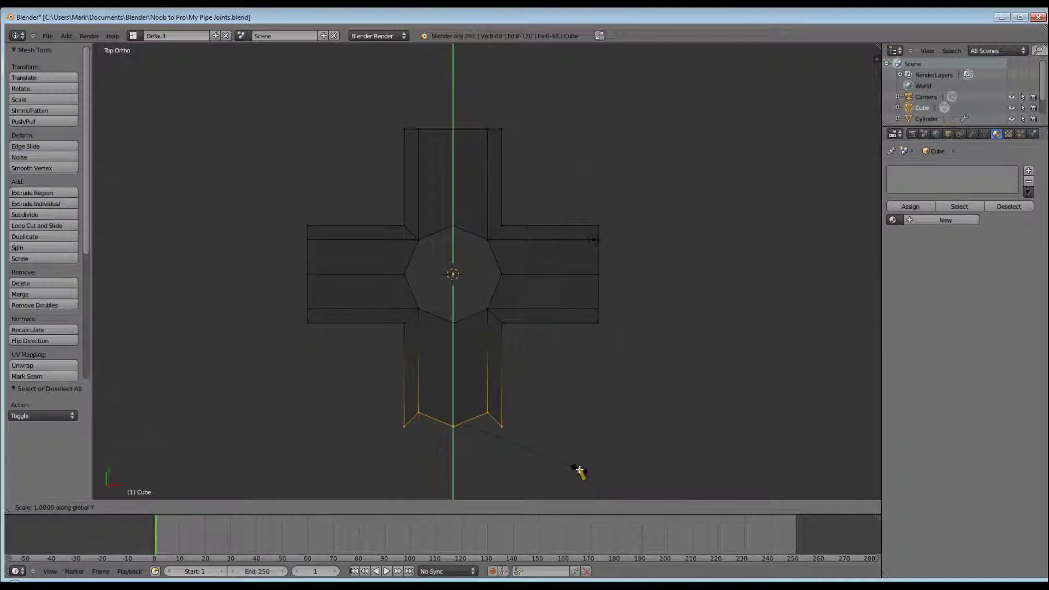
{"action": "type", "text": "0"}
{"action": "key", "text": "Return"}
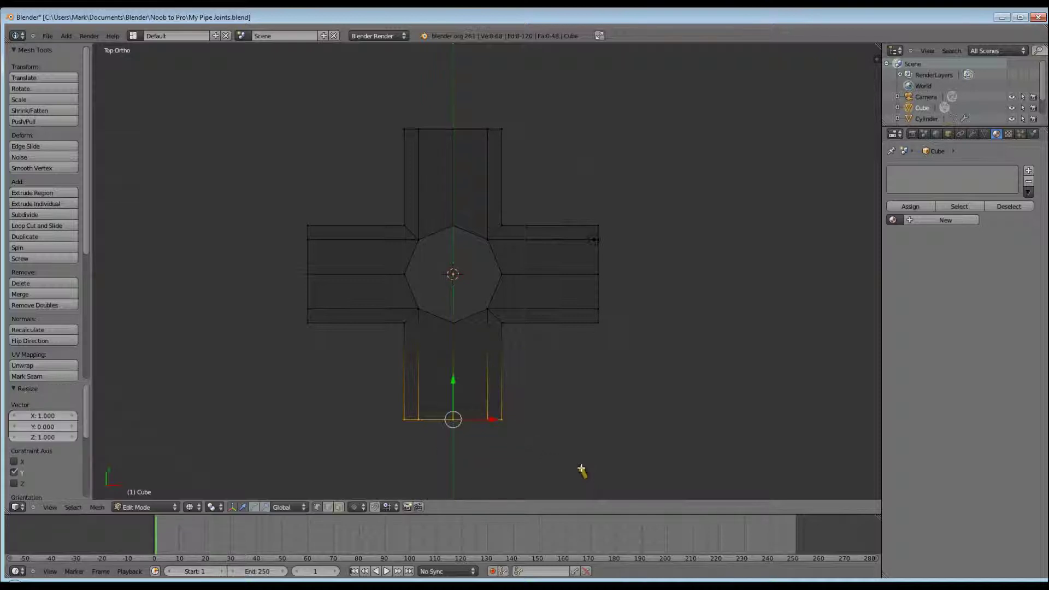
Switch to solid shading, inspect the squared-off cross, and return to Object Mode.
{"action": "mouse_move", "coordinate": [676, 391]}
{"action": "middle_mouse_down"}
{"action": "mouse_move", "coordinate": [687, 302]}
{"action": "mouse_move", "coordinate": [525, 339]}
{"action": "middle_mouse_up"}
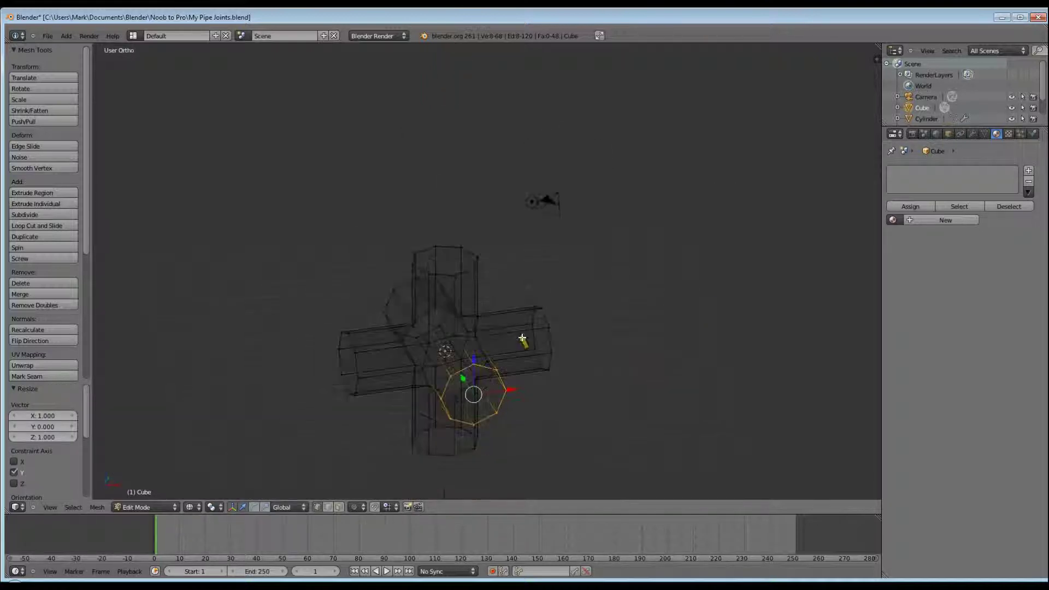
{"action": "key", "text": "z"}
{"action": "mouse_move", "coordinate": [363, 445]}
{"action": "middle_mouse_down"}
{"action": "mouse_move", "coordinate": [459, 412]}
{"action": "mouse_move", "coordinate": [555, 417]}
{"action": "mouse_move", "coordinate": [513, 475]}
{"action": "mouse_move", "coordinate": [492, 470]}
{"action": "middle_mouse_up"}
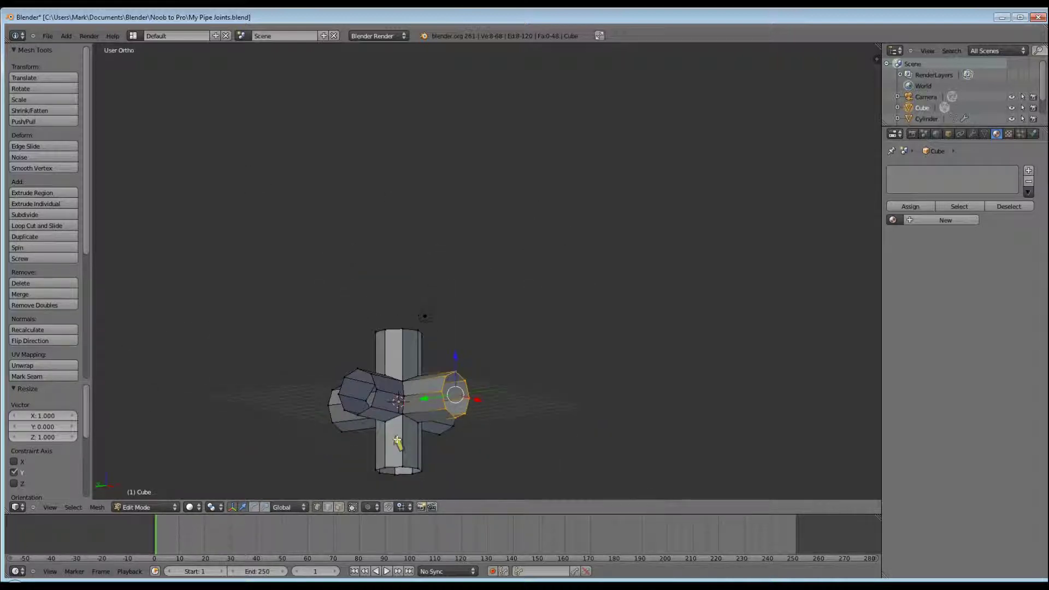
{"action": "middle_click_drag", "start_coordinate": [397, 441], "coordinate": [439, 382]}
{"action": "middle_click_drag", "start_coordinate": [495, 299], "coordinate": [481, 351]}
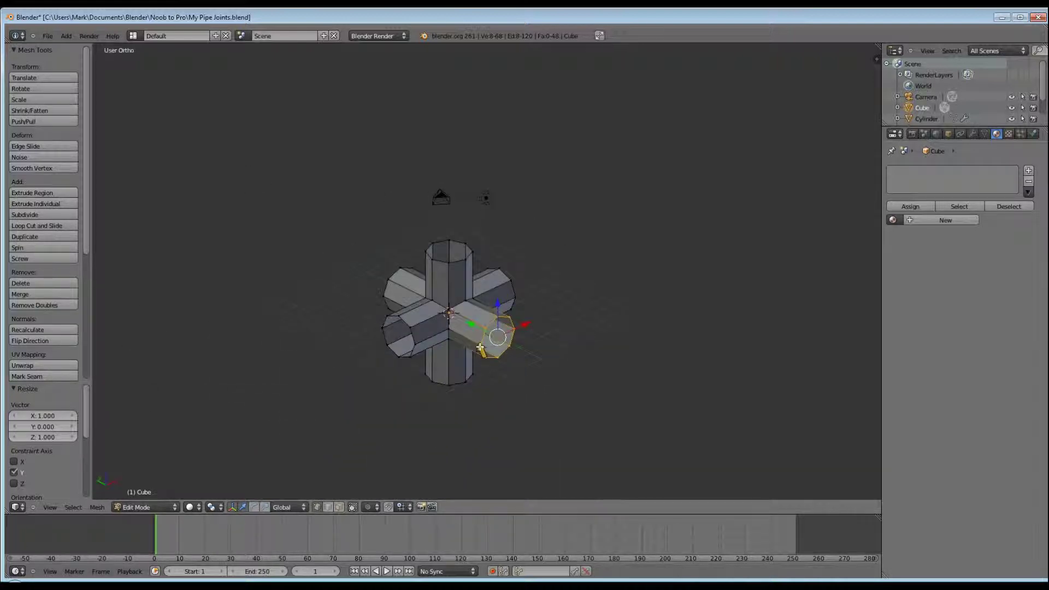
{"action": "scroll", "coordinate": [413, 325], "scroll_direction": "up", "scroll_amount": 3}
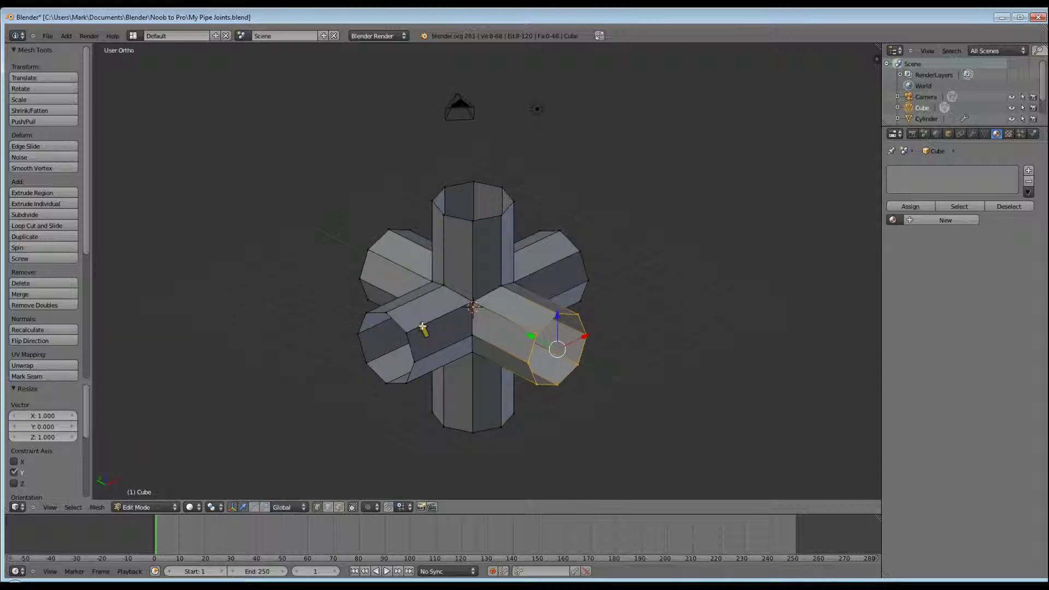
{"action": "key", "text": "Tab"}
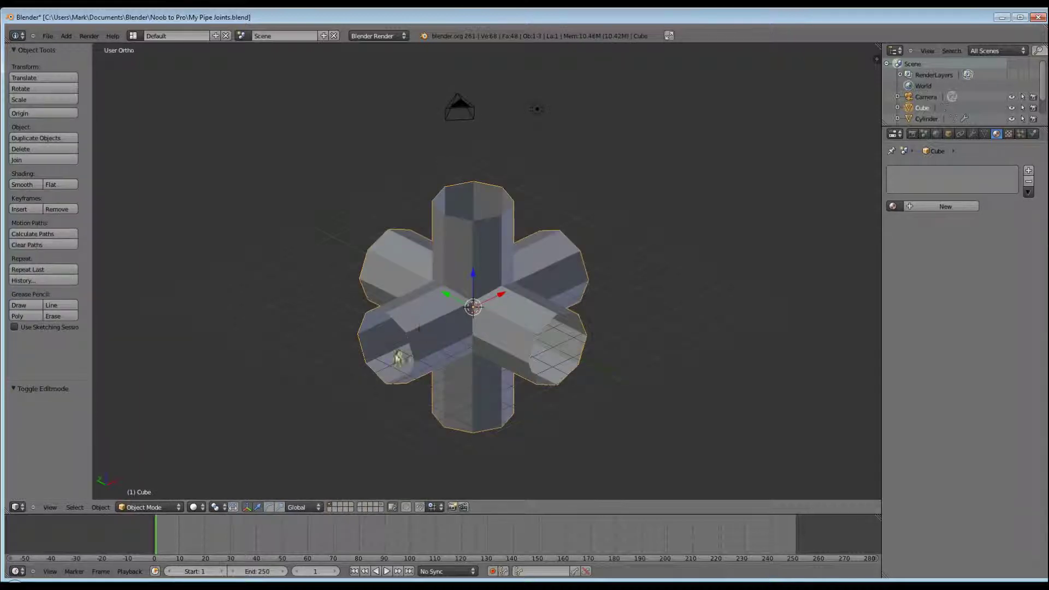
Shade the joint smooth and add a Subdivision Surface modifier with viewport level 4.
{"action": "left_click", "coordinate": [21, 185]}
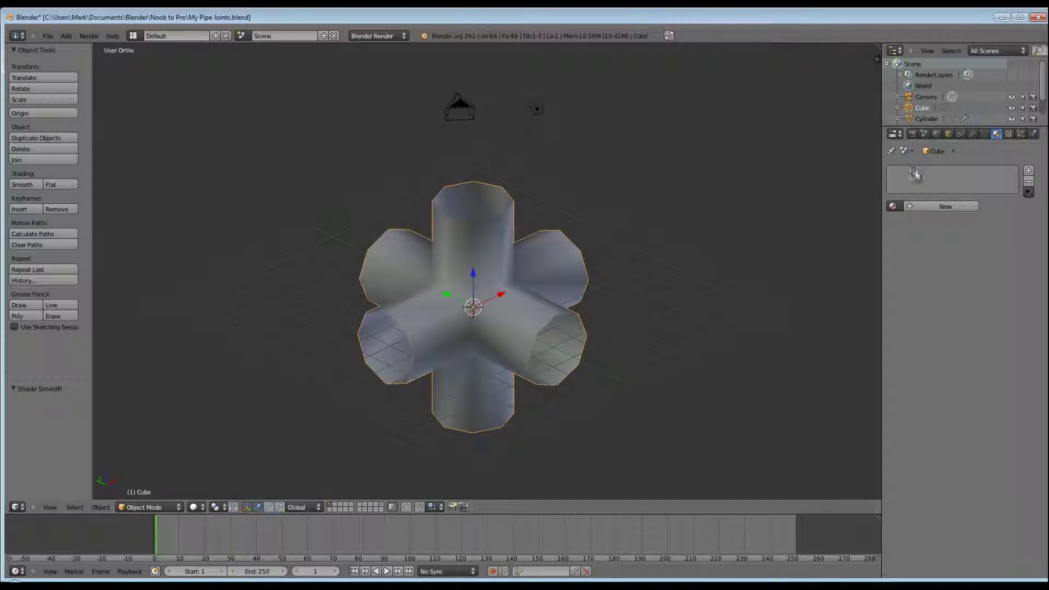
{"action": "left_click", "coordinate": [974, 135]}
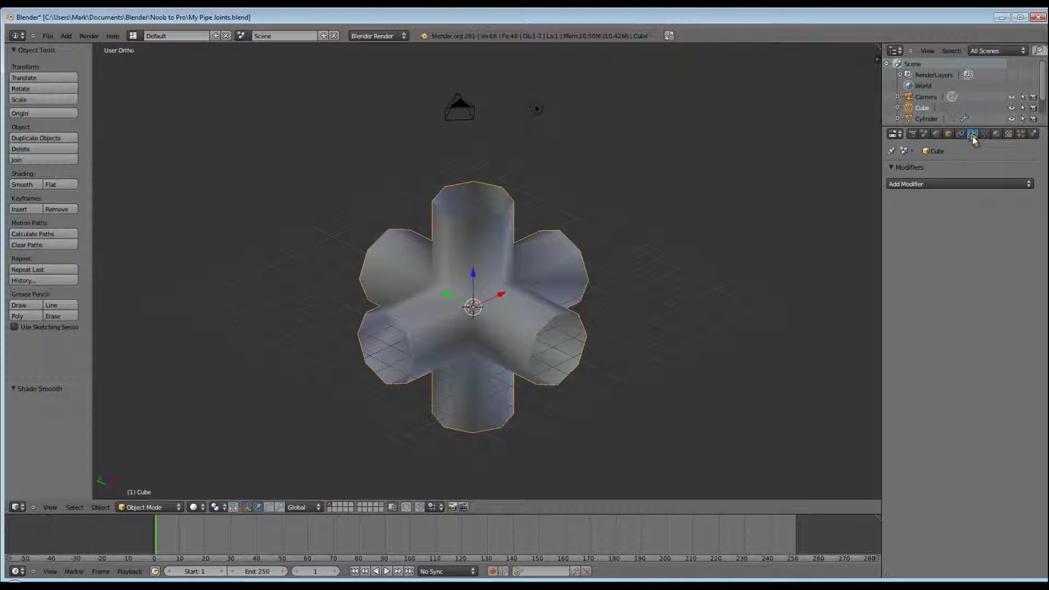
{"action": "left_click", "coordinate": [947, 185]}
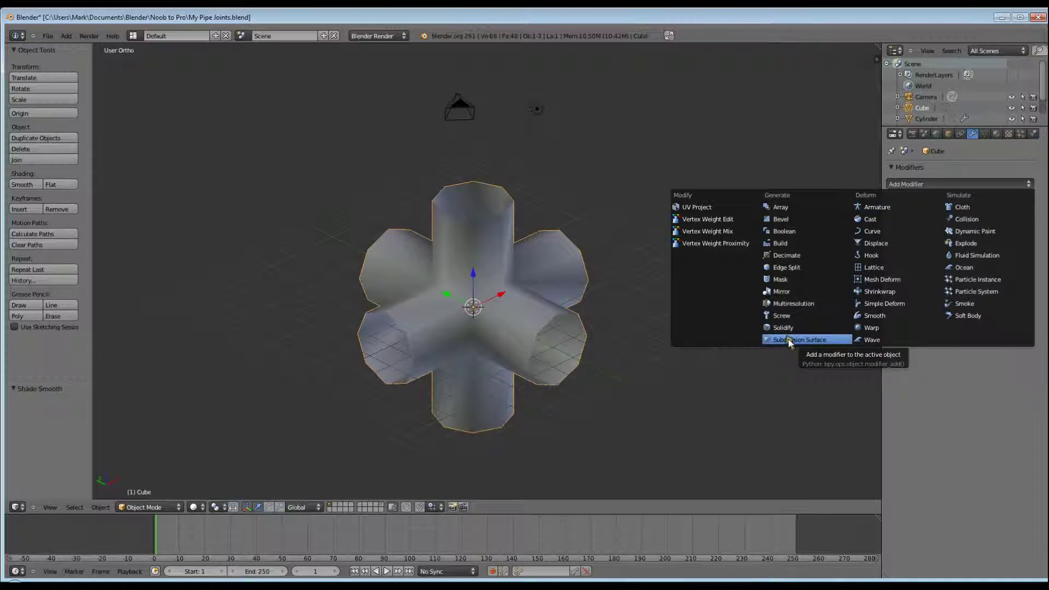
{"action": "left_click", "coordinate": [790, 341]}
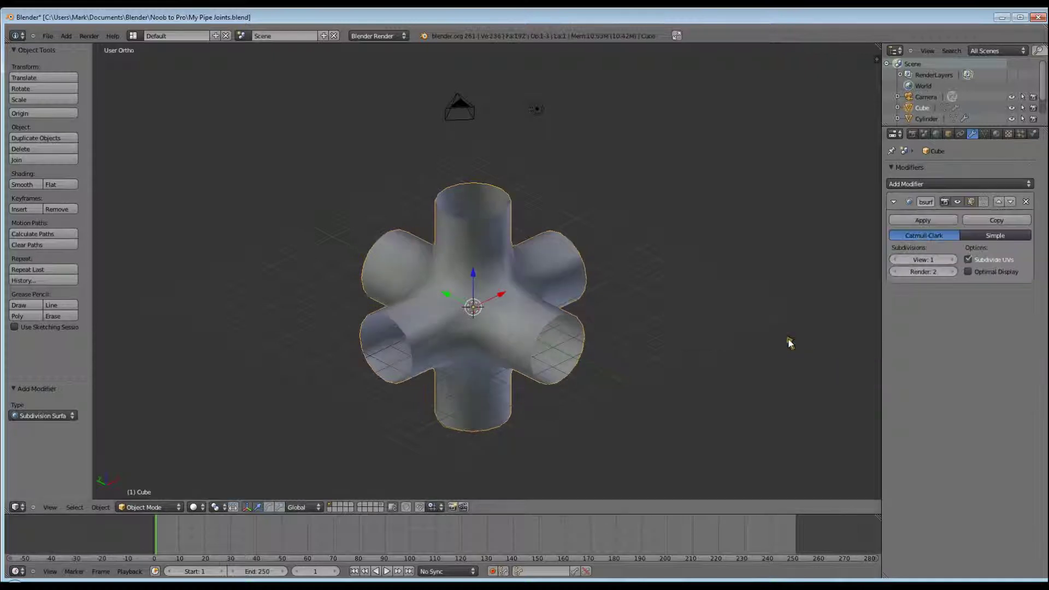
{"action": "left_click", "coordinate": [924, 260]}
{"action": "type", "text": "5"}
{"action": "key", "text": "Return"}
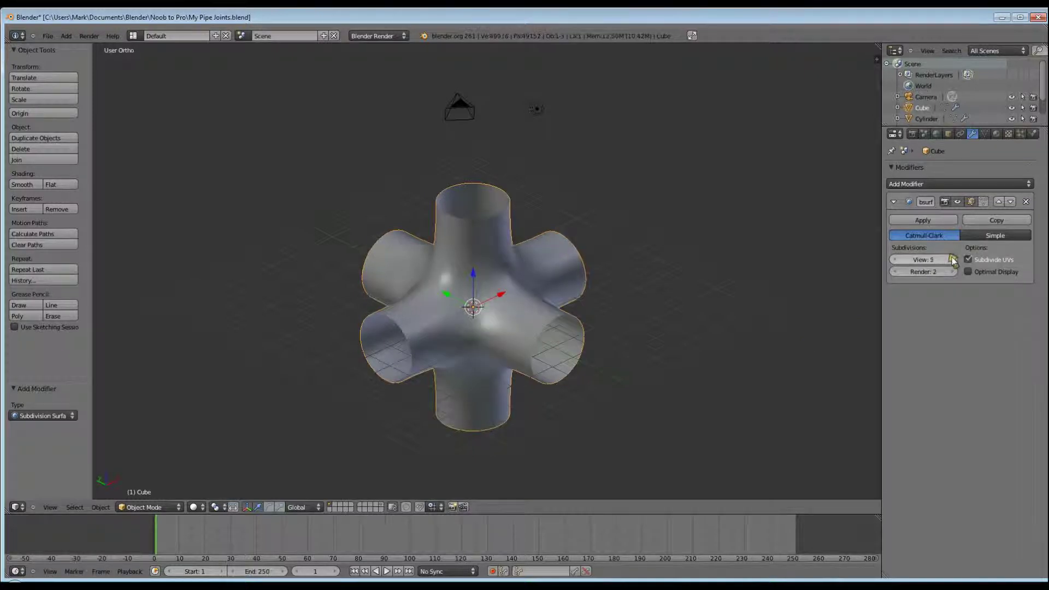
{"action": "left_click", "coordinate": [897, 261]}
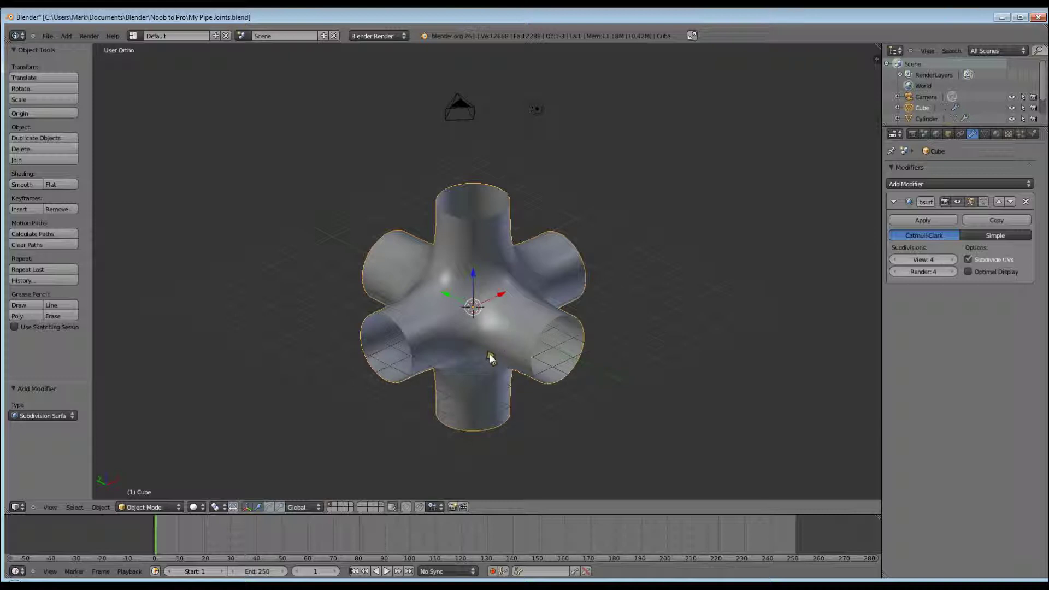
Lower the Subdivision Surface viewport level to 0 to reveal the faceted cage.
{"action": "middle_click_drag", "start_coordinate": [492, 358], "coordinate": [464, 339]}
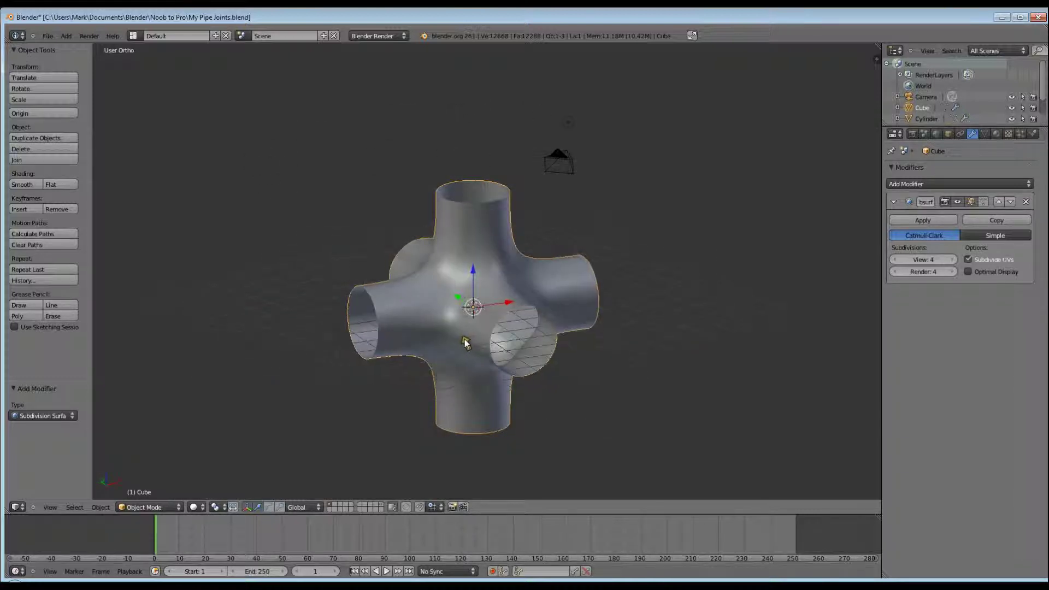
{"action": "middle_click_drag", "start_coordinate": [448, 283], "coordinate": [507, 288]}
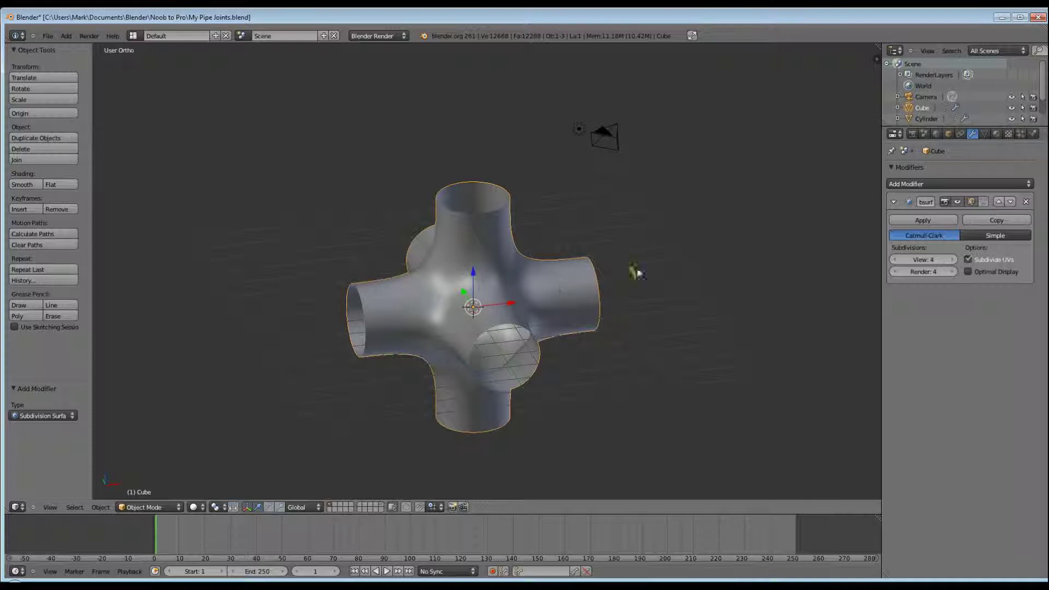
{"action": "left_click", "coordinate": [894, 260]}
{"action": "left_click", "coordinate": [894, 260]}
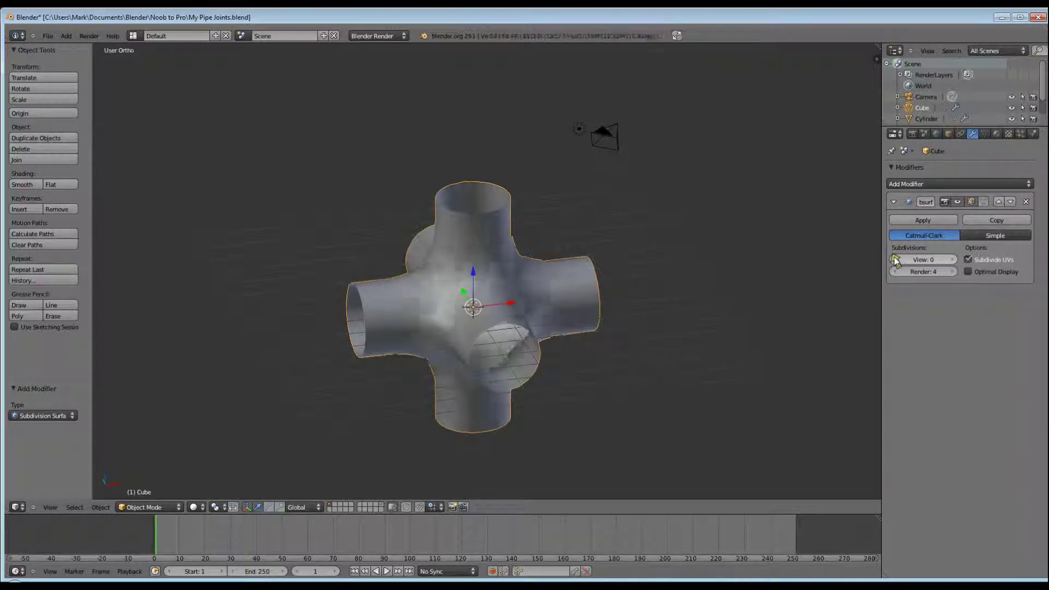
{"action": "left_click", "coordinate": [894, 260]}
{"action": "left_click", "coordinate": [894, 261]}
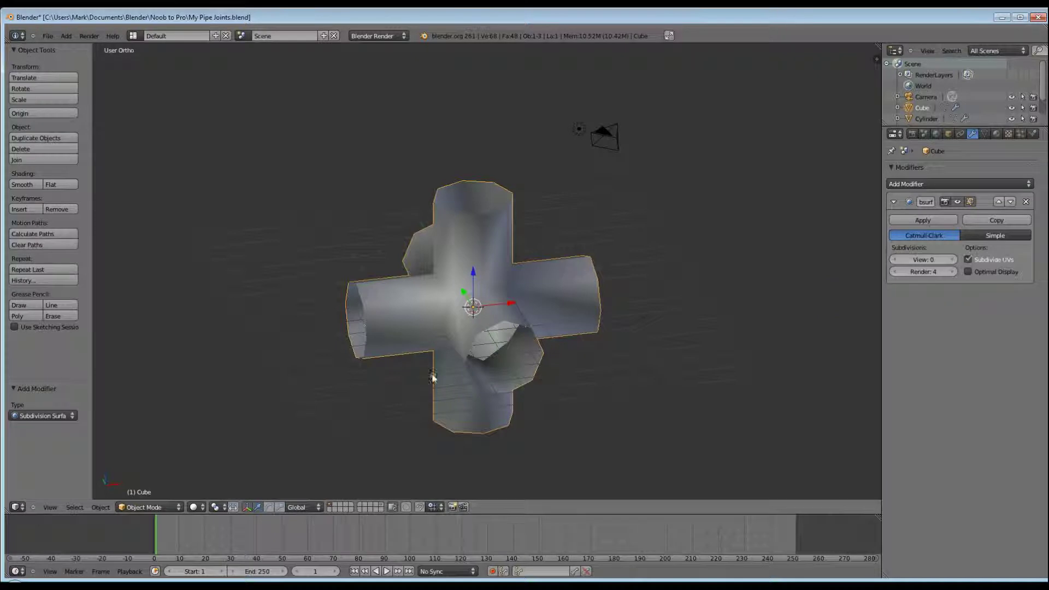
In Edit Mode, select all the vertices where the arms meet the central hub.
{"action": "key", "text": "Tab"}
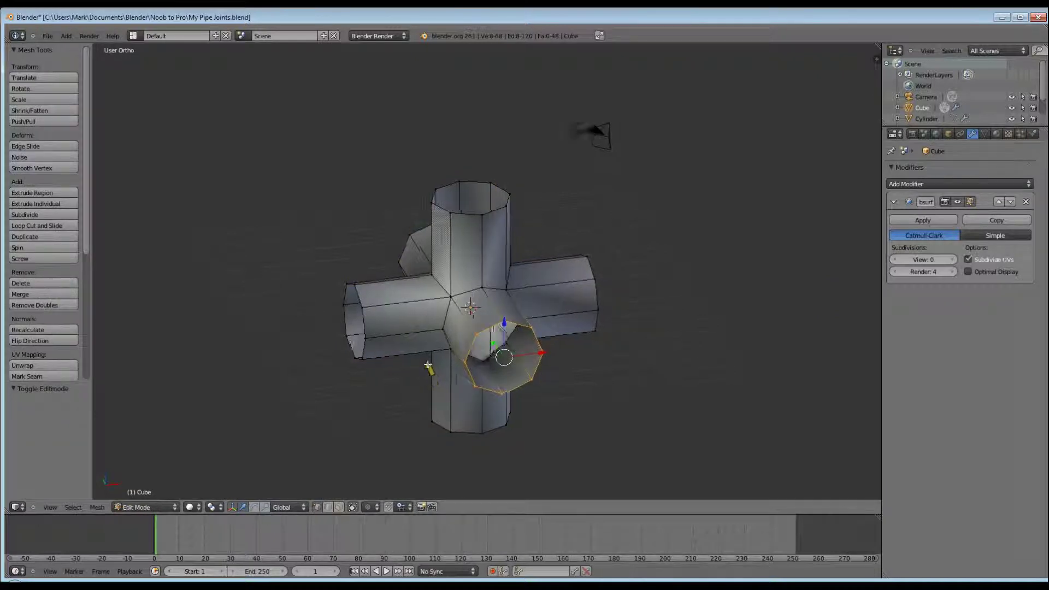
{"action": "middle_click_drag", "start_coordinate": [433, 374], "coordinate": [459, 368]}
{"action": "right_click", "coordinate": [436, 304]}
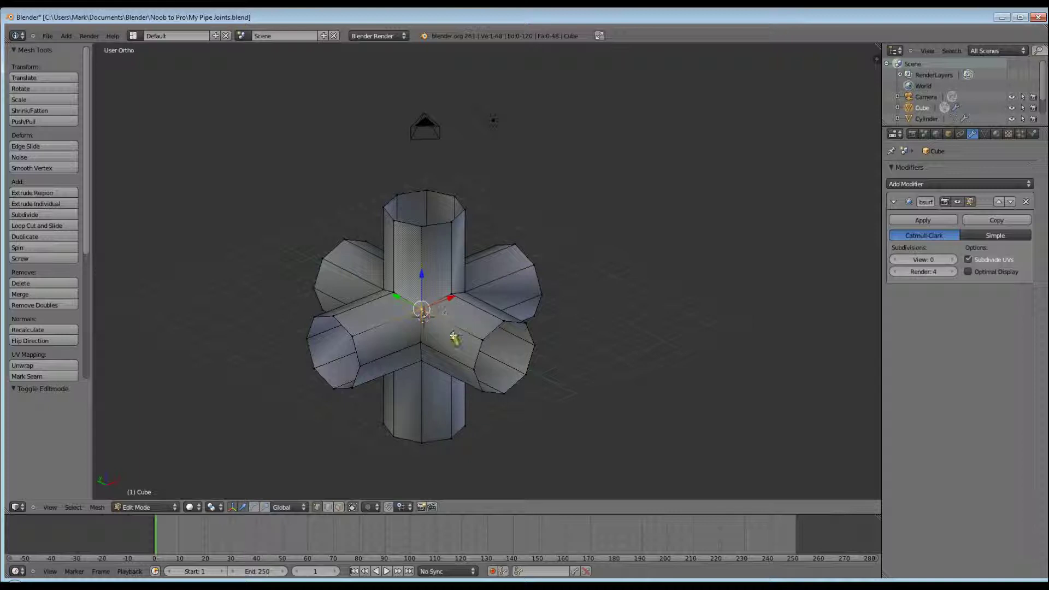
{"action": "middle_click_drag", "start_coordinate": [473, 352], "coordinate": [428, 350]}
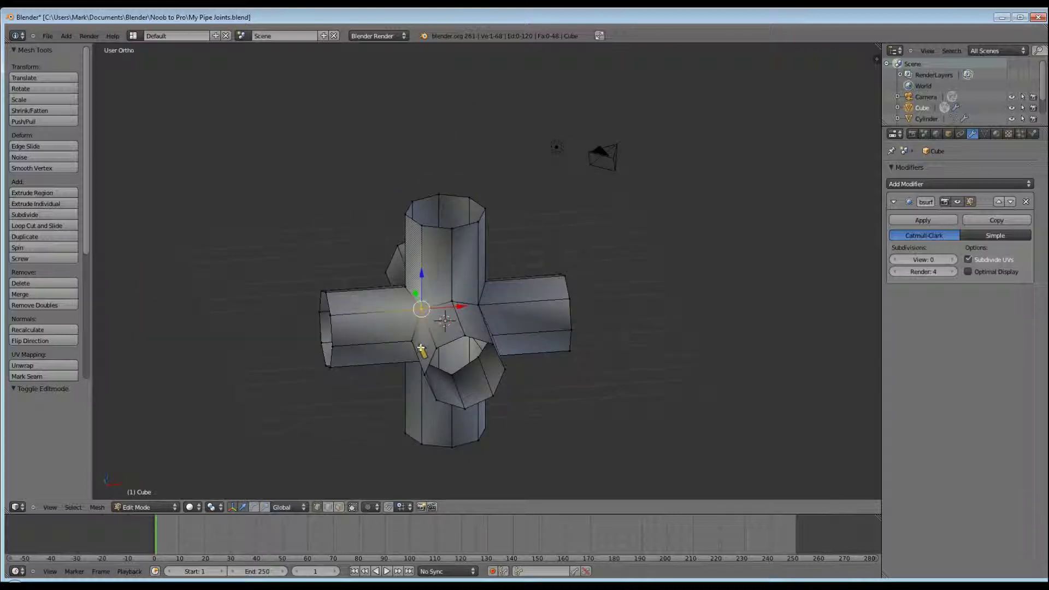
{"action": "right_click", "coordinate": [464, 306], "text": "shift"}
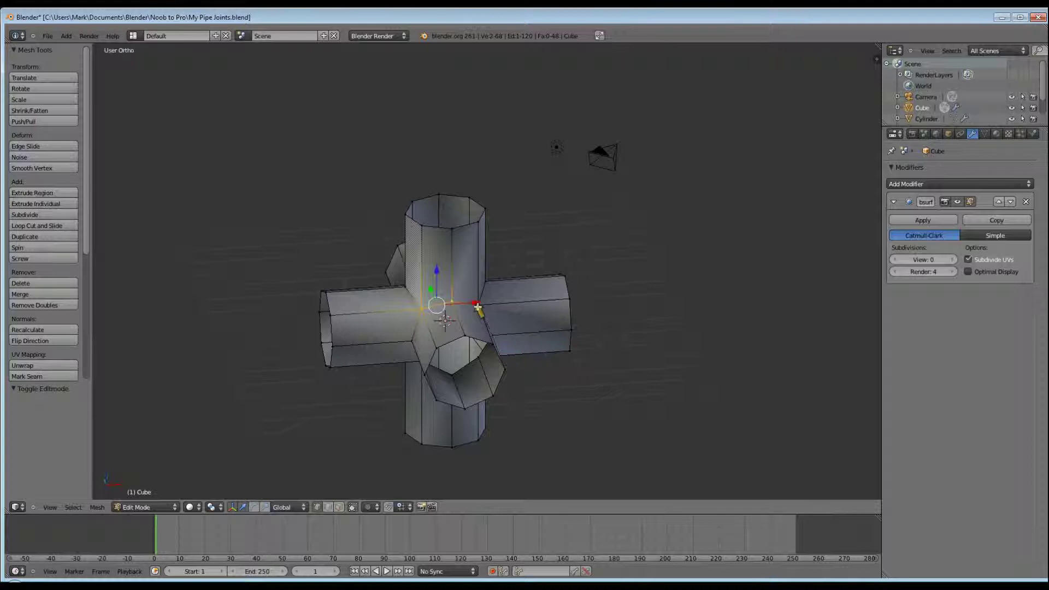
{"action": "right_click", "coordinate": [476, 312], "text": "shift"}
{"action": "middle_click_drag", "start_coordinate": [437, 371], "coordinate": [458, 327]}
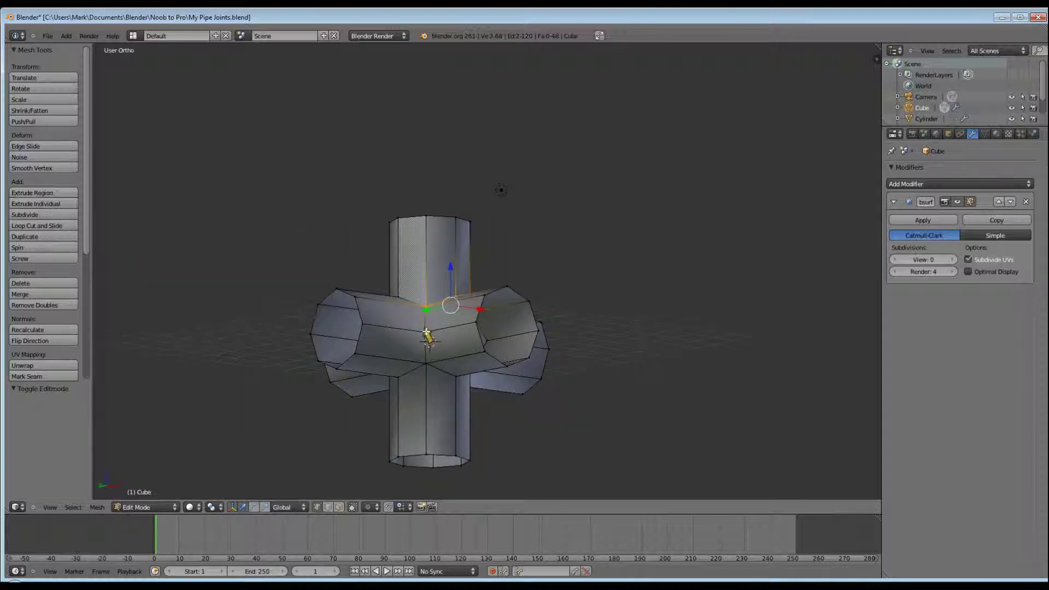
{"action": "right_click", "coordinate": [426, 364], "text": "shift"}
{"action": "right_click", "coordinate": [456, 376], "text": "shift"}
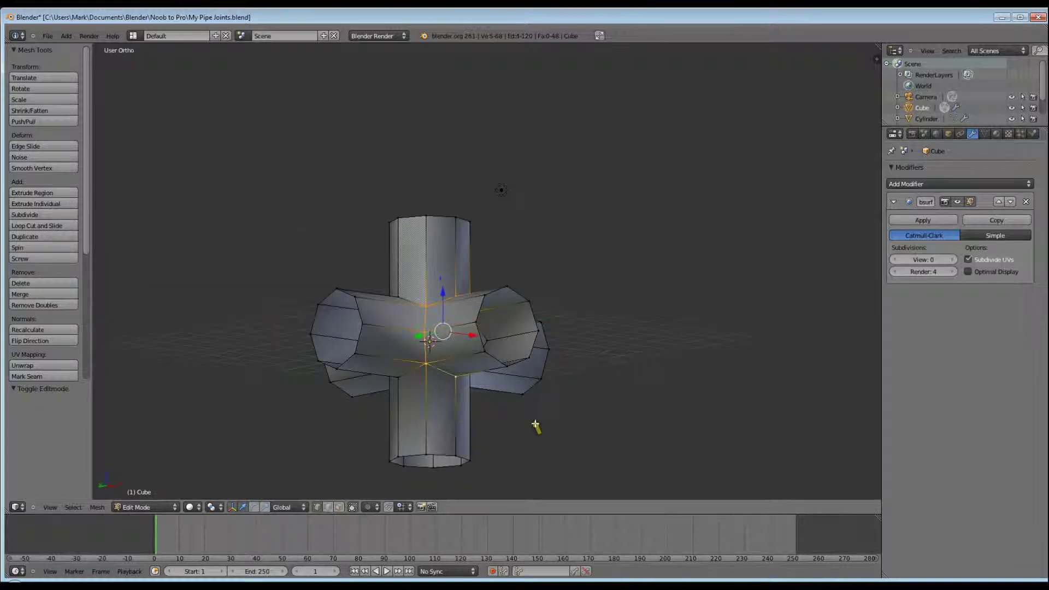
{"action": "middle_click_drag", "start_coordinate": [535, 426], "coordinate": [476, 356]}
{"action": "right_click", "coordinate": [474, 357], "text": "shift"}
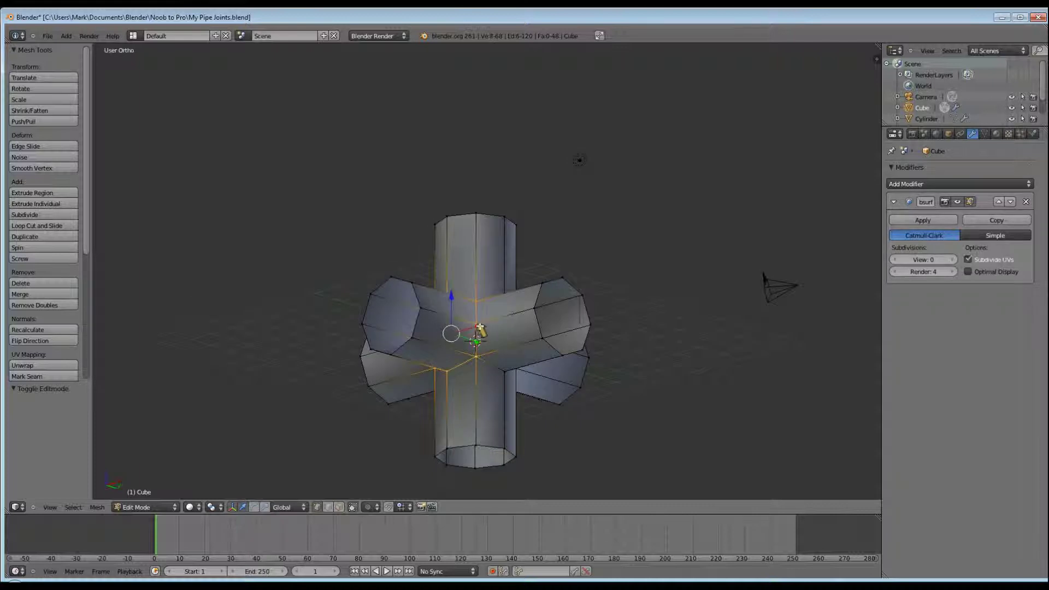
{"action": "middle_click_drag", "start_coordinate": [566, 393], "coordinate": [452, 346]}
{"action": "right_click", "coordinate": [491, 312], "text": "shift"}
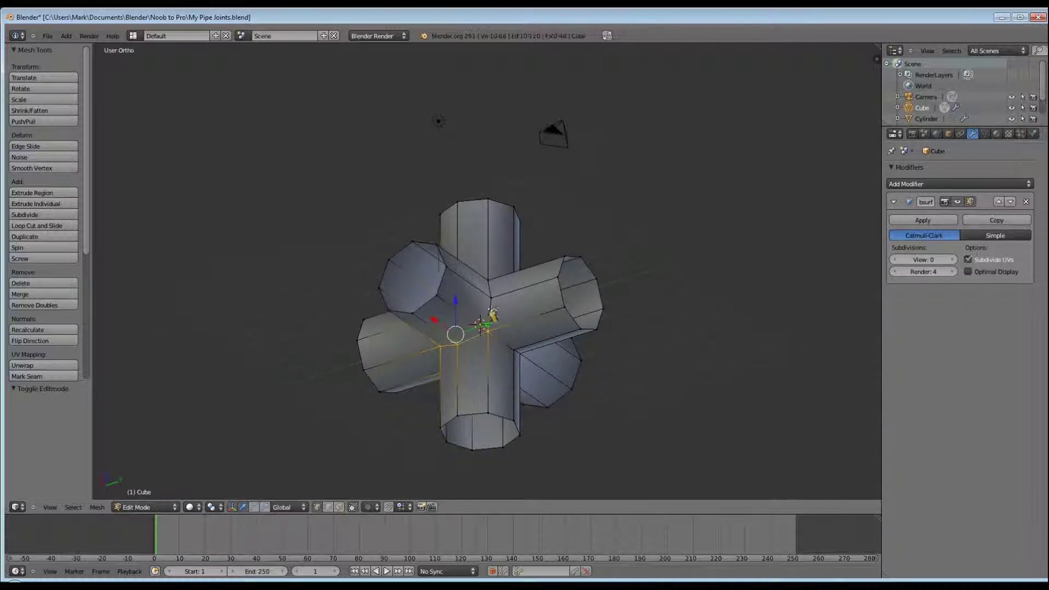
{"action": "right_click", "coordinate": [492, 315], "text": "shift"}
{"action": "middle_click_drag", "start_coordinate": [493, 315], "coordinate": [488, 339]}
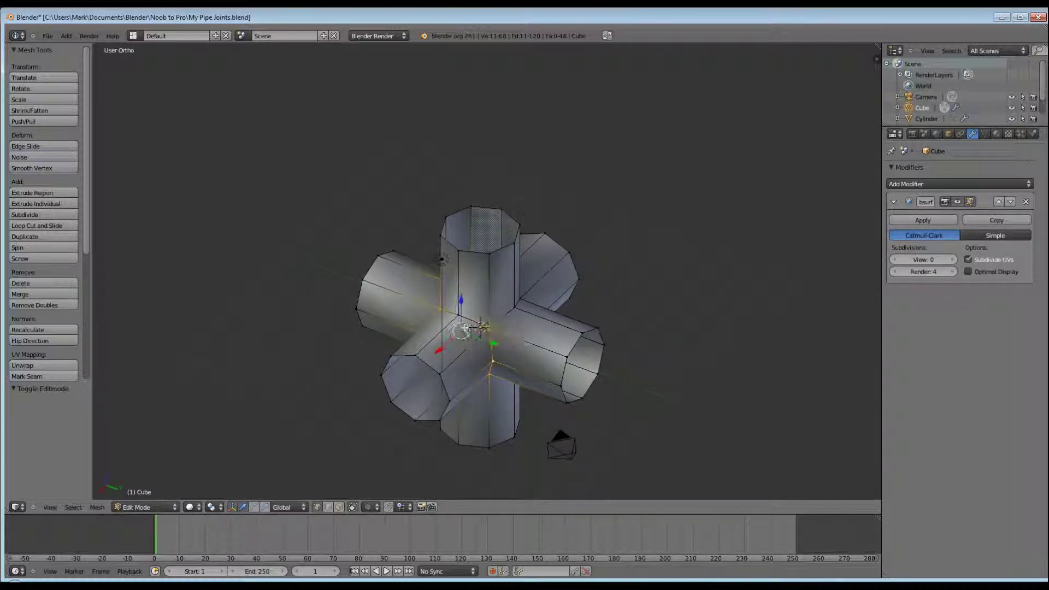
{"action": "right_click", "coordinate": [520, 306], "text": "shift"}
{"action": "right_click", "coordinate": [520, 305], "text": "shift"}
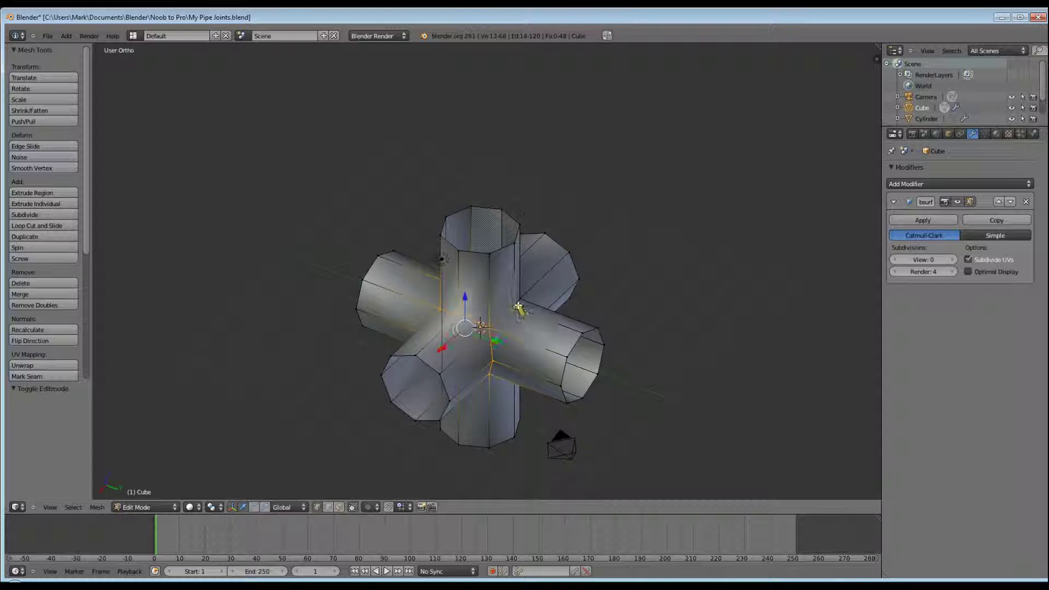
{"action": "right_click", "coordinate": [520, 305], "text": "shift"}
{"action": "middle_click_drag", "start_coordinate": [616, 340], "coordinate": [530, 328]}
{"action": "right_click", "coordinate": [498, 355], "text": "shift"}
{"action": "right_click", "coordinate": [488, 373], "text": "shift"}
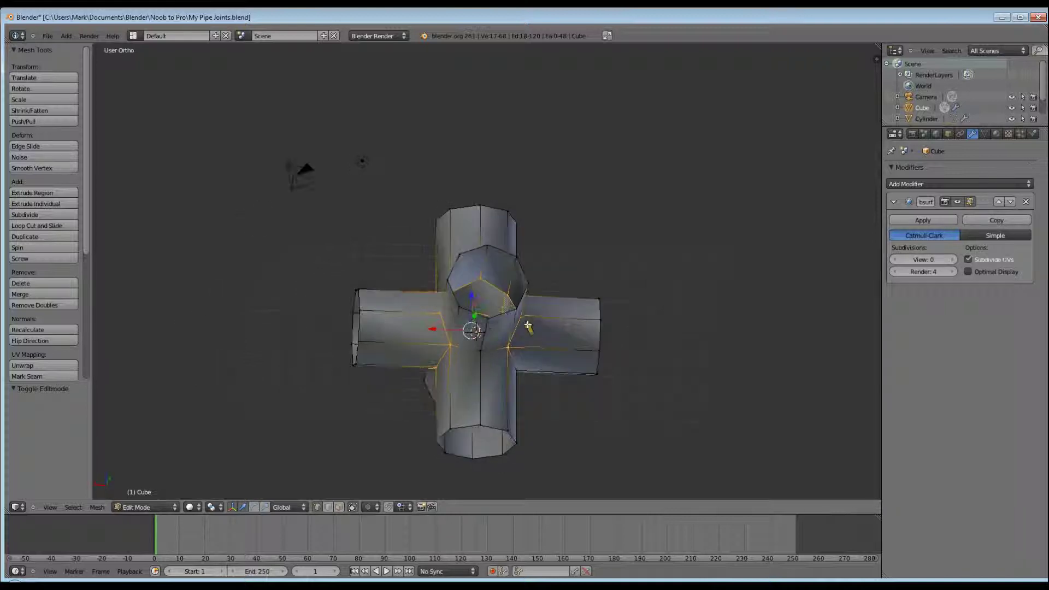
{"action": "middle_click_drag", "start_coordinate": [603, 400], "coordinate": [455, 327]}
{"action": "right_click", "coordinate": [492, 362], "text": "shift"}
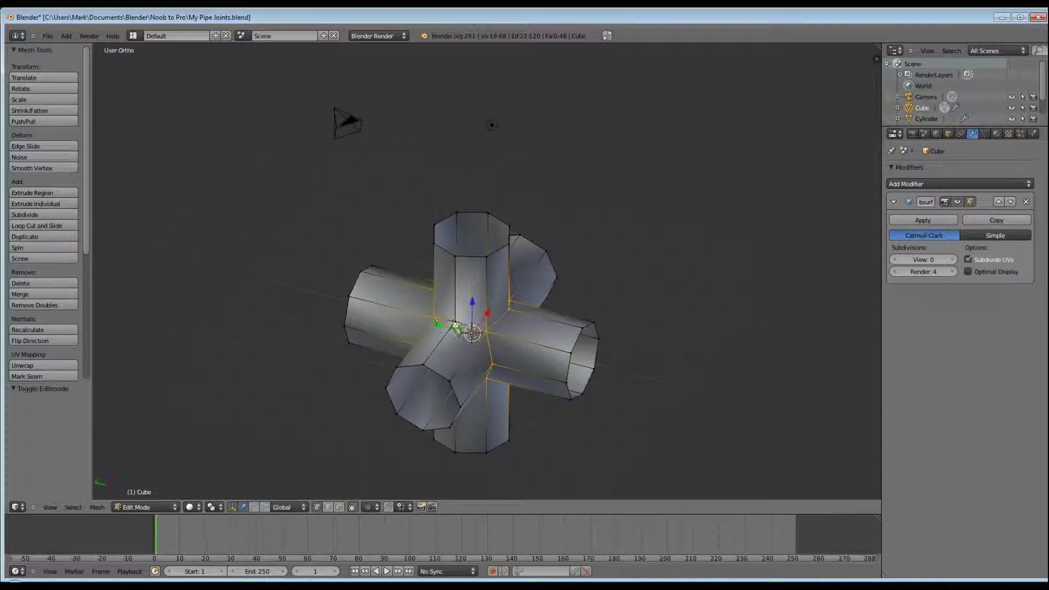
{"action": "mouse_move", "coordinate": [471, 402]}
{"action": "middle_mouse_down"}
{"action": "mouse_move", "coordinate": [417, 377]}
{"action": "mouse_move", "coordinate": [544, 398]}
{"action": "mouse_move", "coordinate": [489, 302]}
{"action": "middle_mouse_up"}
Verify the junction selection in wireframe and preview smoothing at viewport level 4.
{"action": "key", "text": "z"}
{"action": "middle_click_drag", "start_coordinate": [721, 170], "coordinate": [730, 323]}
{"action": "key", "text": "z"}
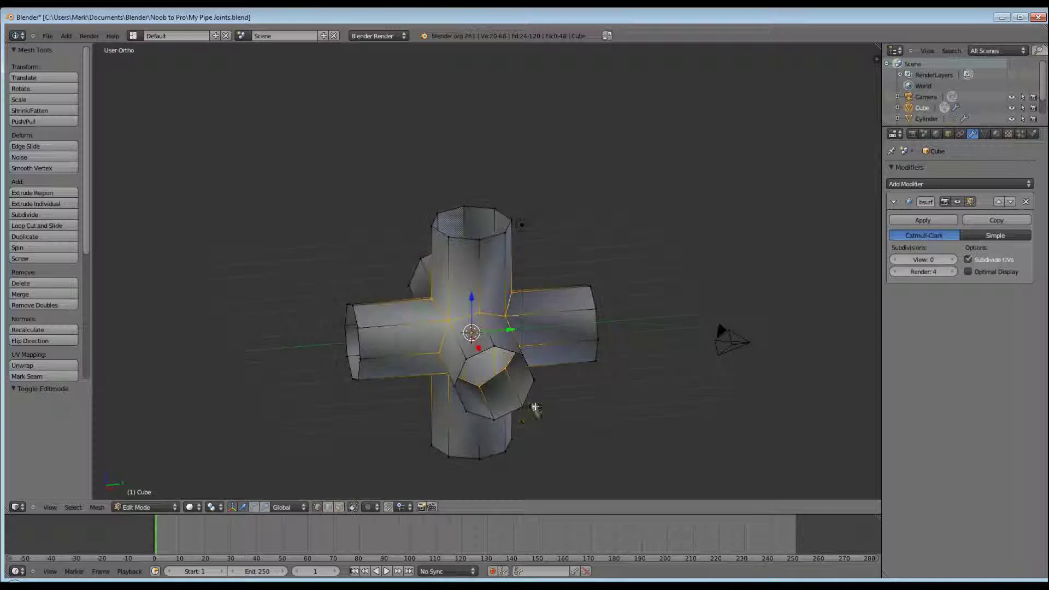
{"action": "middle_click_drag", "start_coordinate": [563, 393], "coordinate": [677, 372]}
{"action": "left_click", "coordinate": [953, 260]}
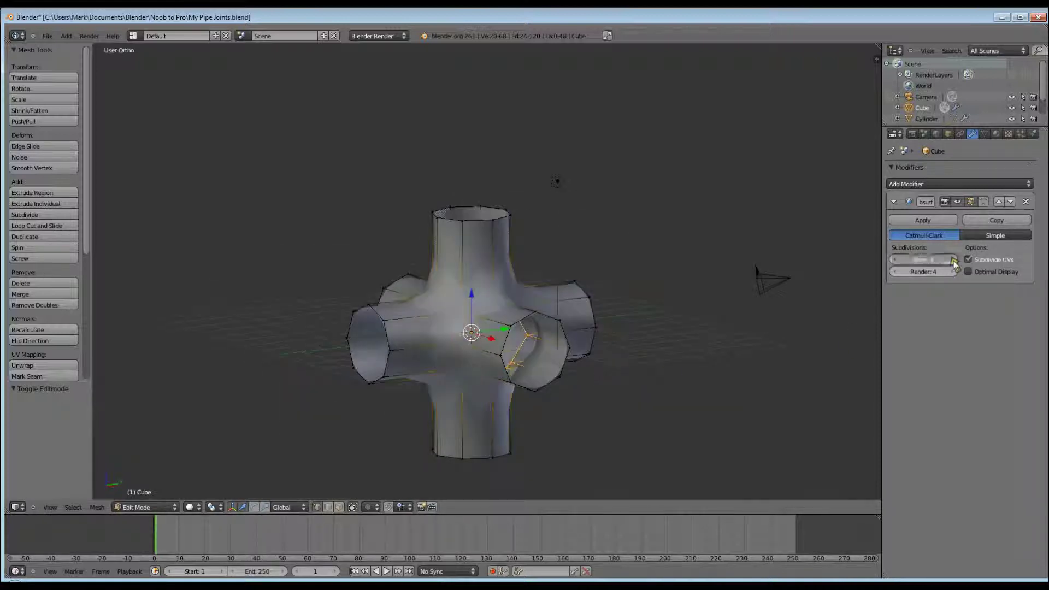
{"action": "left_click", "coordinate": [953, 260]}
{"action": "left_click", "coordinate": [953, 260]}
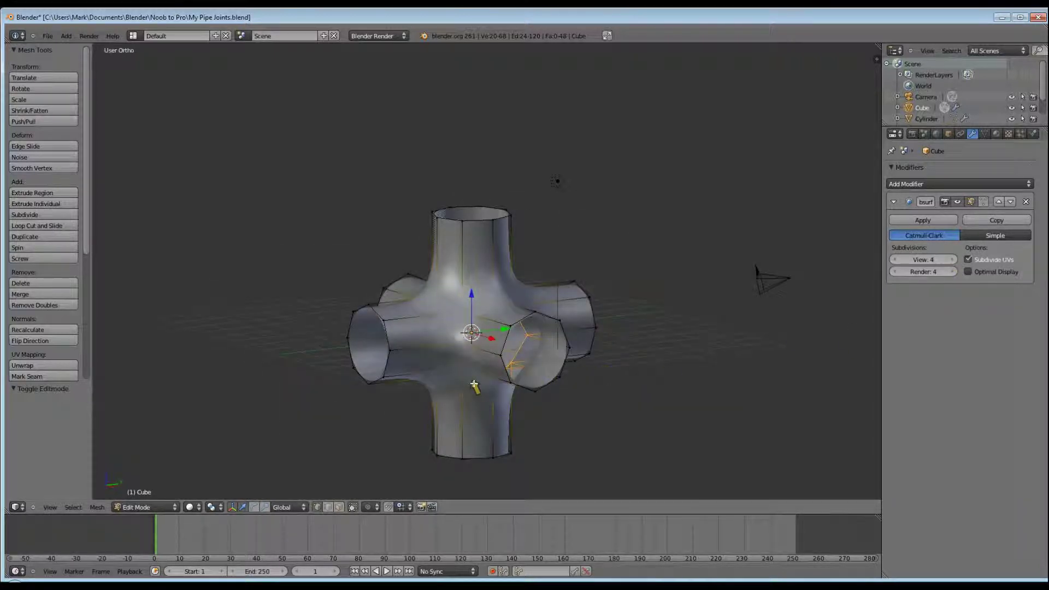
{"action": "middle_click_drag", "start_coordinate": [475, 385], "coordinate": [558, 277]}
Crease the selected junction edges by 0.5, preview the smoothing, and return to Object Mode.
{"action": "key", "text": "ctrl+0"}
{"action": "key", "text": "shift+e"}
{"action": "type", "text": "5|"}
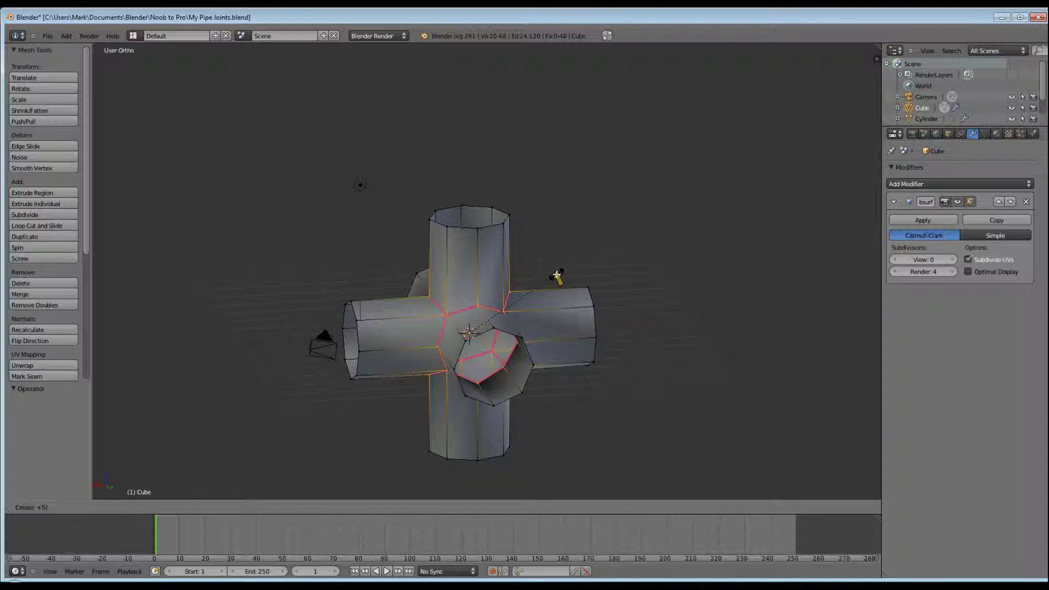
{"action": "key", "text": "BackSpace"}
{"action": "type", "text": ".5"}
{"action": "key", "text": "Return"}
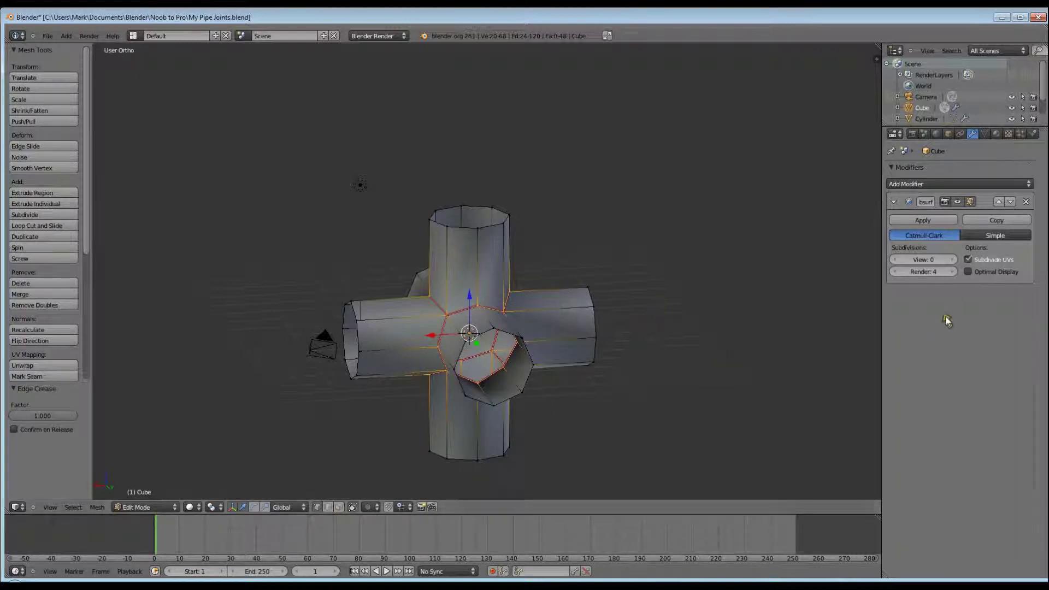
{"action": "left_click", "coordinate": [952, 261]}
{"action": "left_click", "coordinate": [952, 260]}
{"action": "left_click", "coordinate": [952, 261]}
{"action": "left_click", "coordinate": [952, 260]}
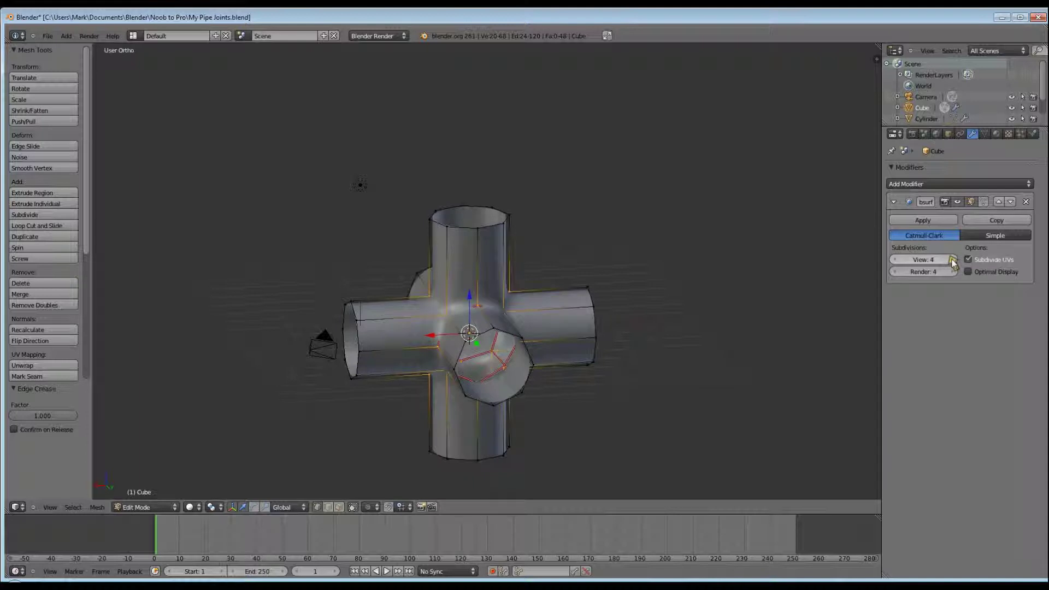
{"action": "middle_click_drag", "start_coordinate": [481, 393], "coordinate": [574, 403]}
{"action": "key", "text": "Tab"}
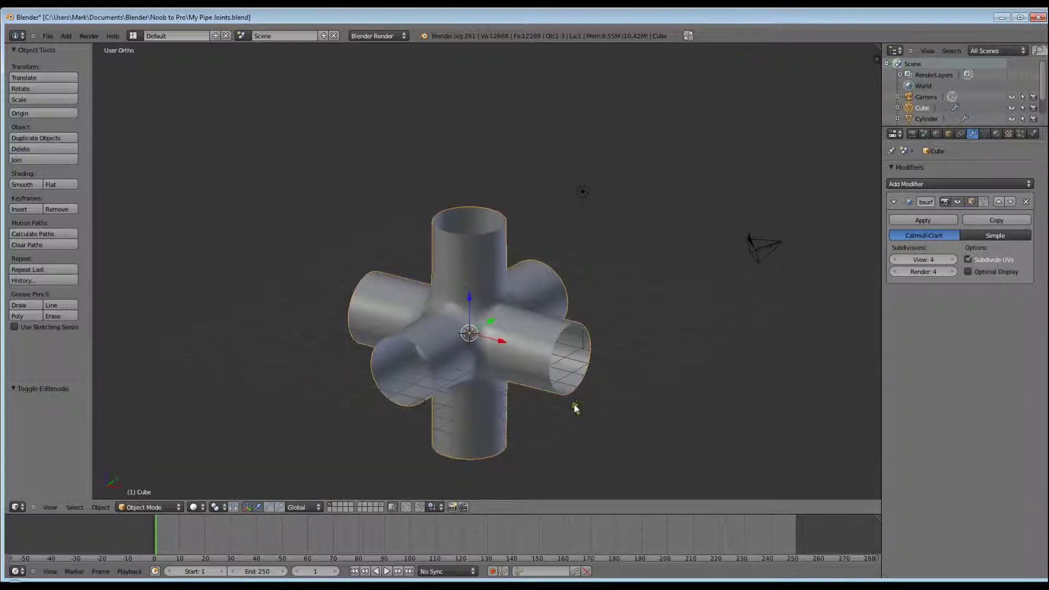
Frame the joint in the camera view, render it, and save the file.
{"action": "key", "text": "KP_0"}
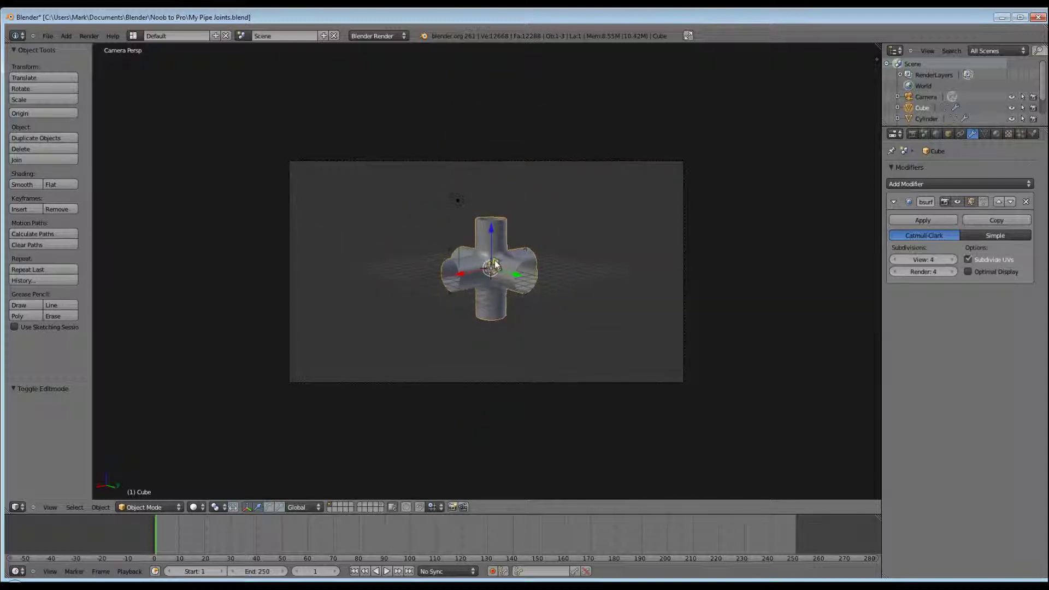
{"action": "middle_click_drag", "start_coordinate": [494, 266], "coordinate": [476, 281]}
{"action": "scroll", "coordinate": [473, 291], "scroll_direction": "up", "scroll_amount": 4}
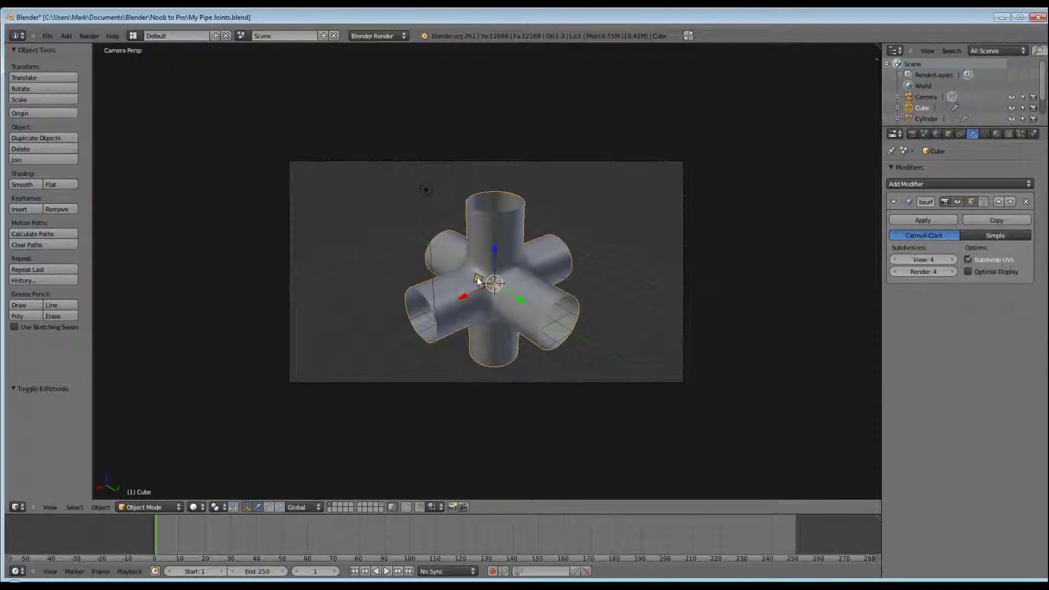
{"action": "key", "text": "F12"}
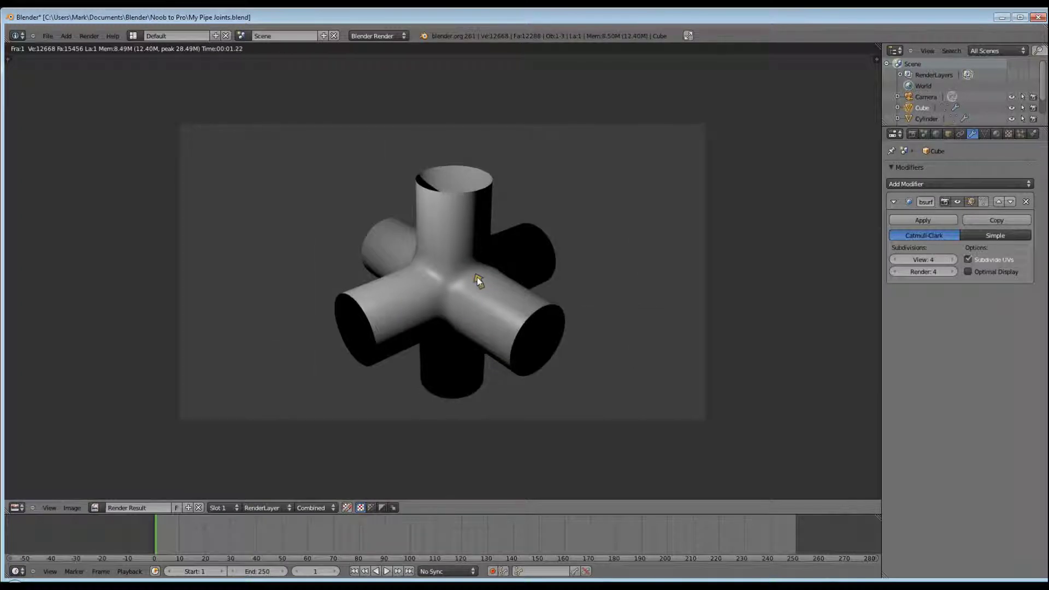
{"action": "key", "text": "ctrl+s"}
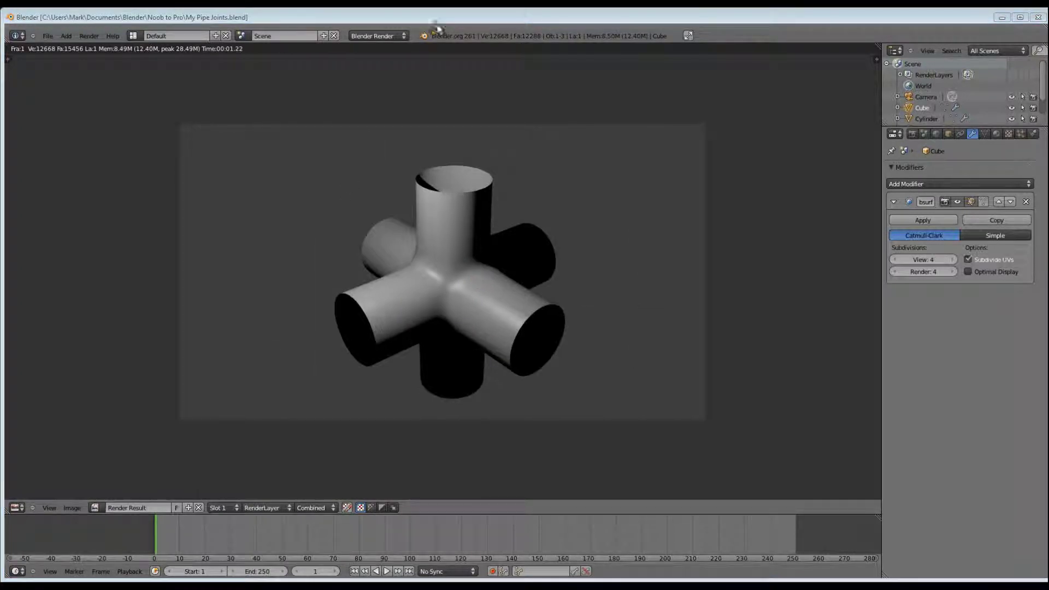
Close the render result and switch to front orthographic view.
{"action": "key", "text": "Escape"}
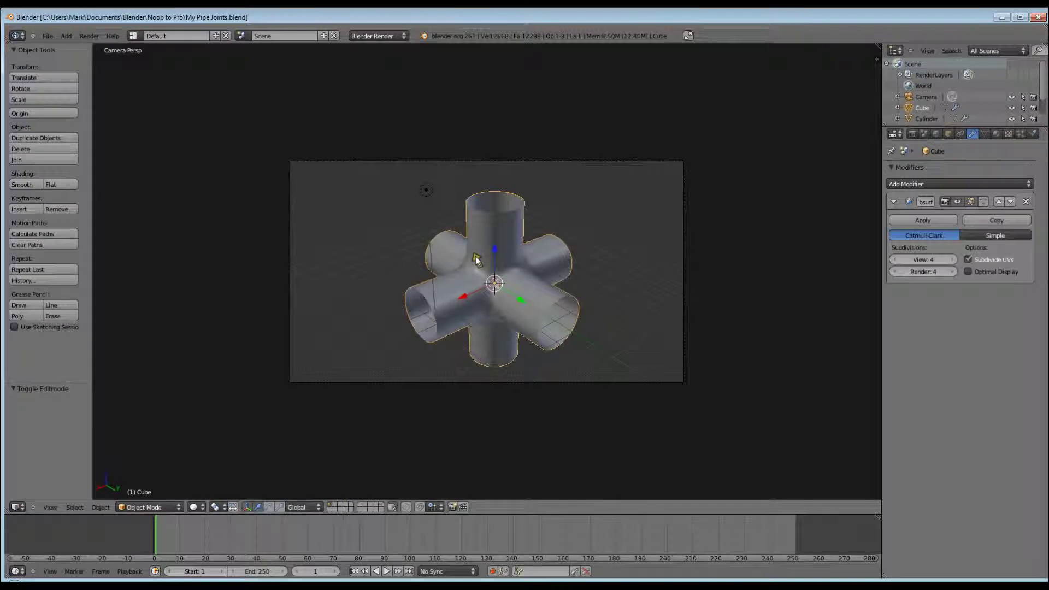
{"action": "key", "text": "KP_5"}
{"action": "key", "text": "KP_1"}
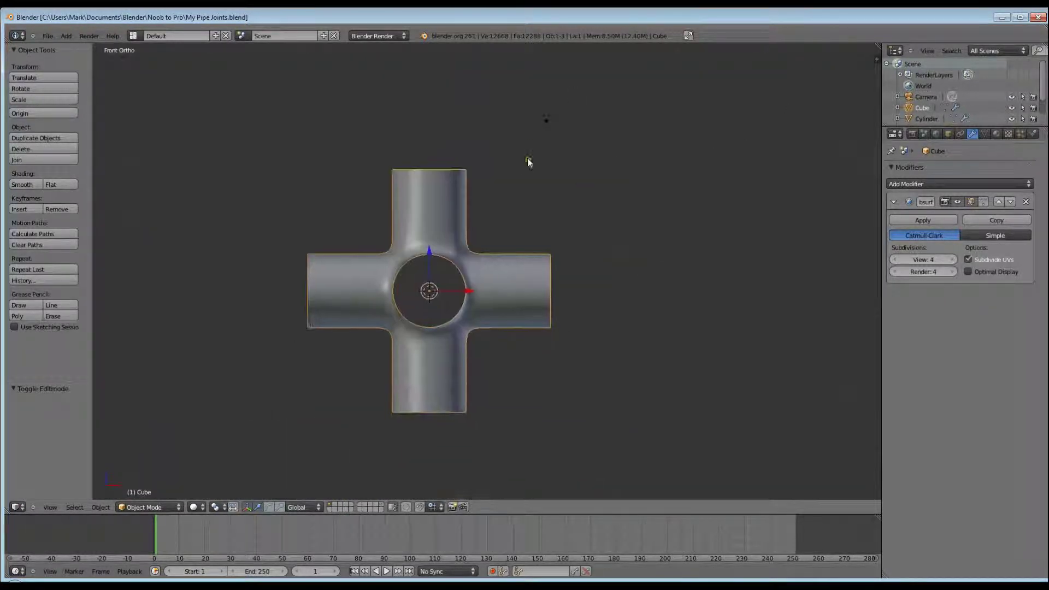
Apply the Subdivision Surface modifier, then add and apply a Solidify modifier of 0.05 thickness.
{"action": "middle_click_drag", "start_coordinate": [528, 161], "coordinate": [465, 235]}
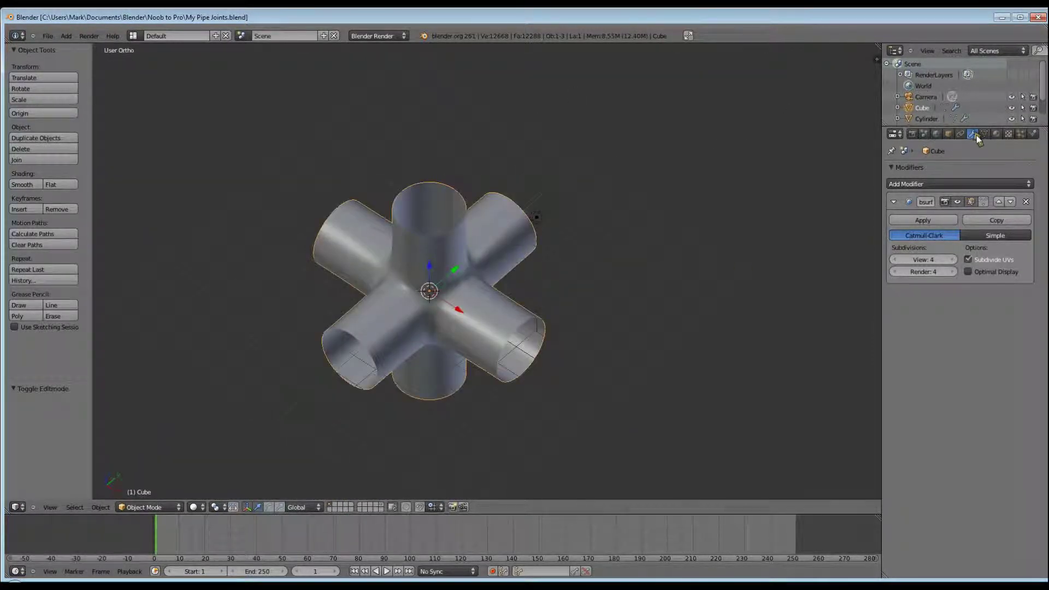
{"action": "left_click", "coordinate": [914, 220]}
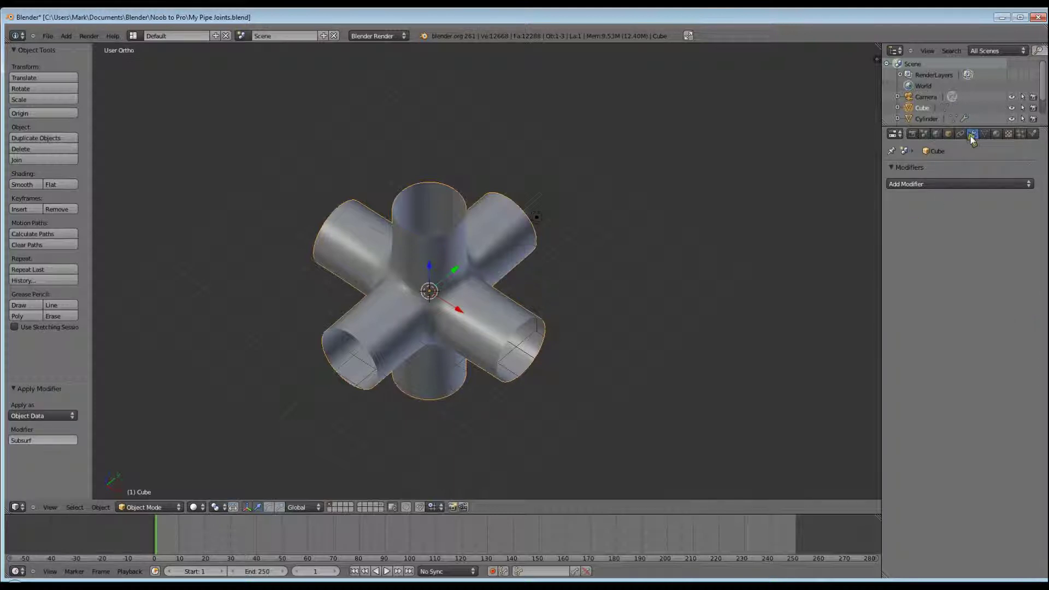
{"action": "left_click", "coordinate": [965, 184]}
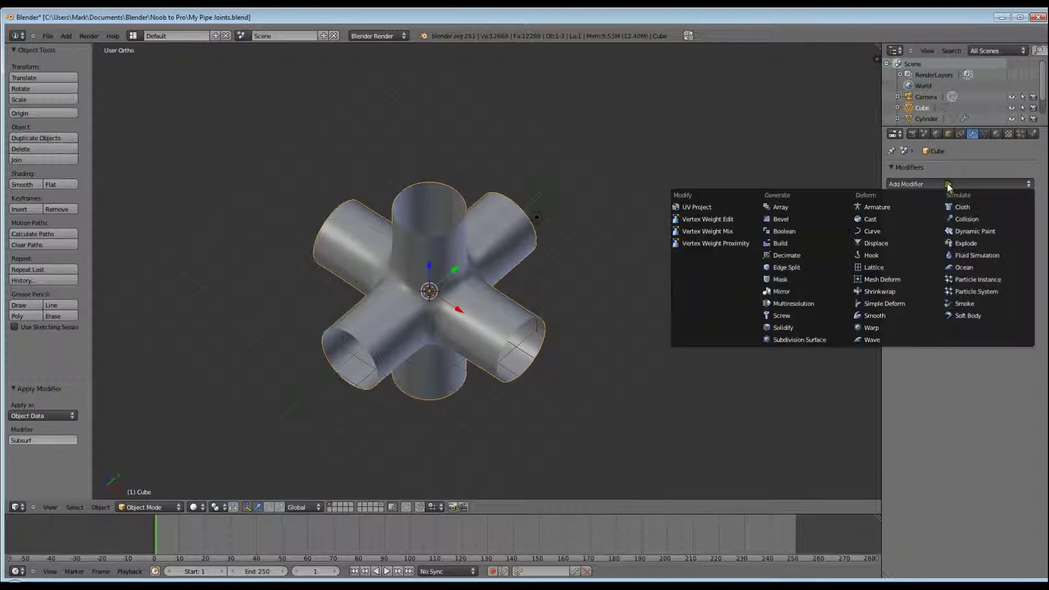
{"action": "left_click", "coordinate": [798, 328]}
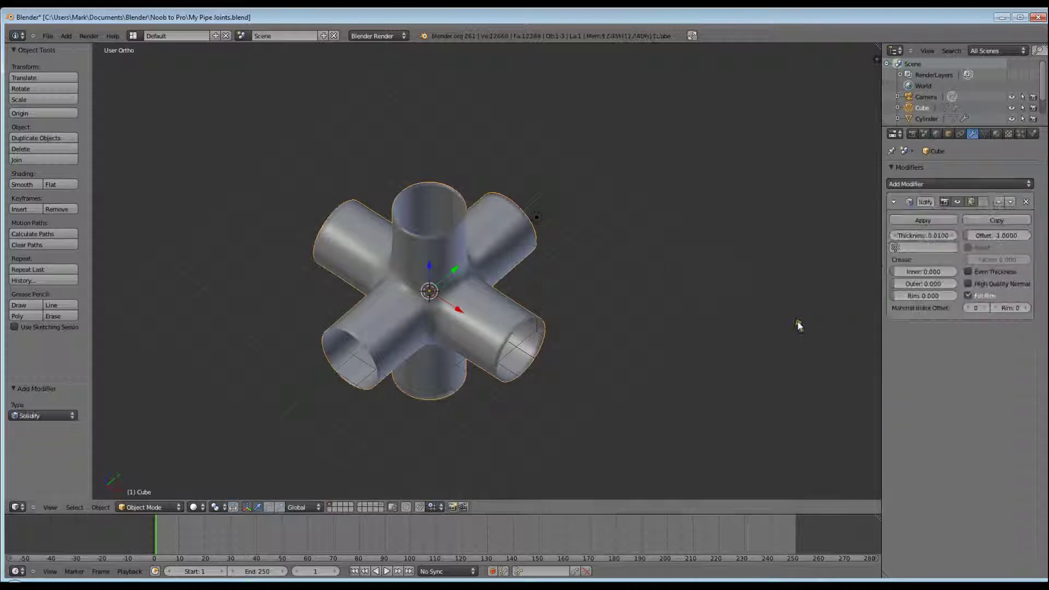
{"action": "left_click", "coordinate": [932, 235]}
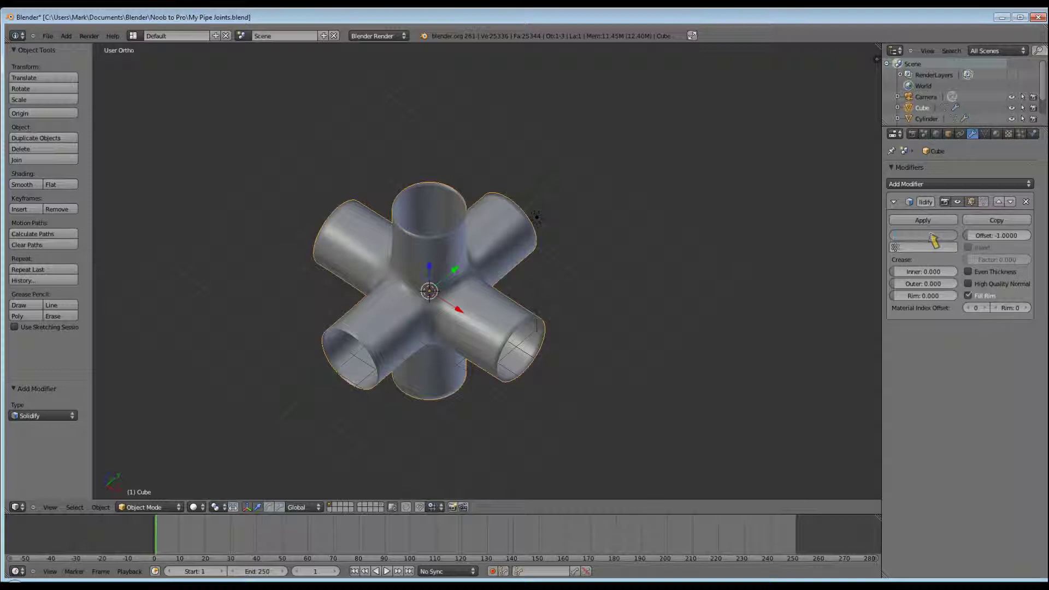
{"action": "key", "text": "Return"}
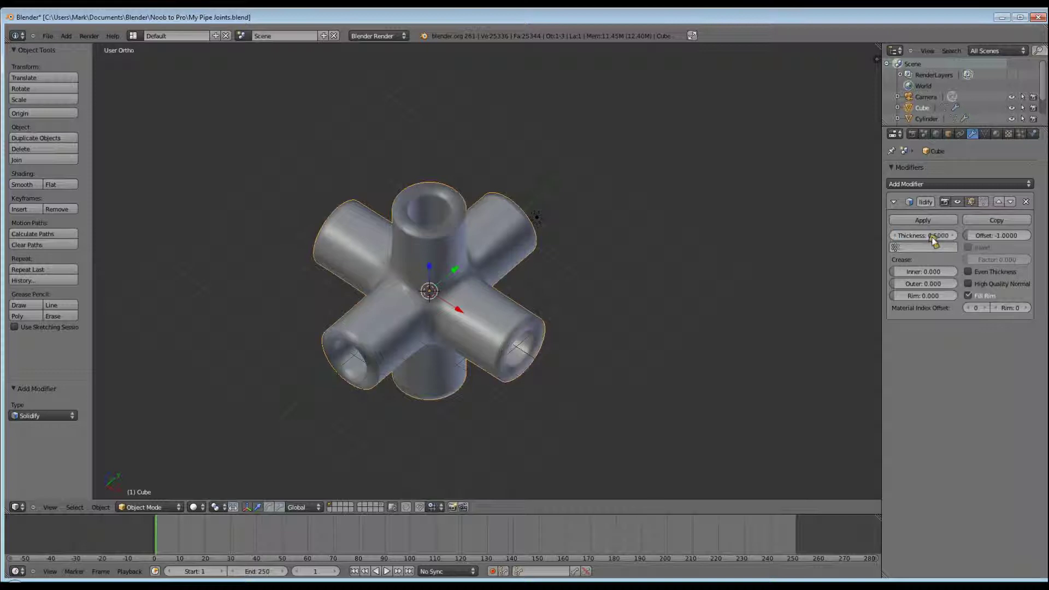
{"action": "left_click", "coordinate": [933, 236]}
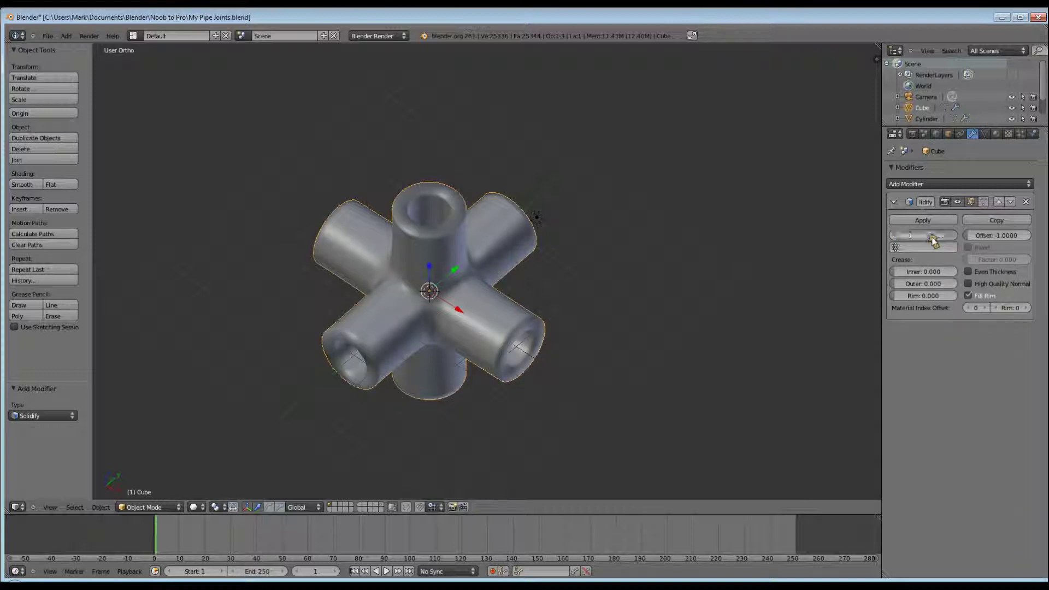
{"action": "type", "text": ".05"}
{"action": "key", "text": "Return"}
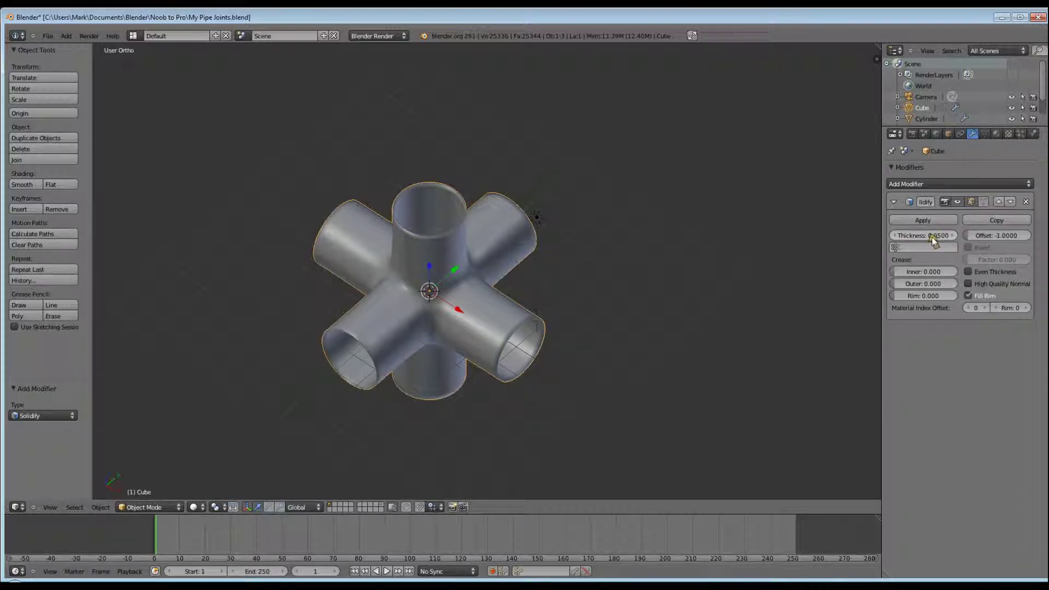
{"action": "left_click", "coordinate": [929, 222]}
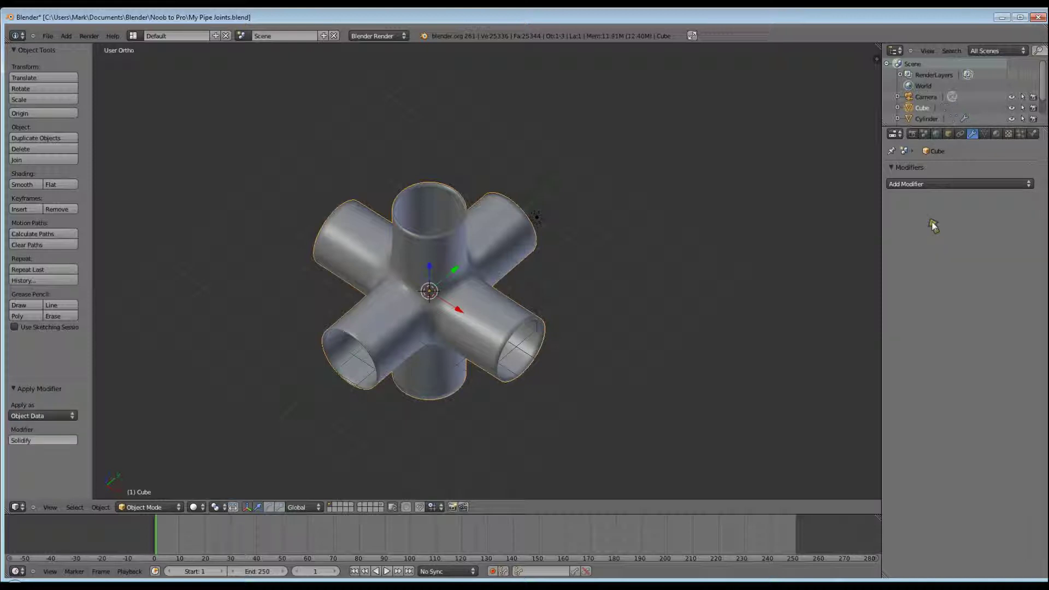
Assign the existing PVC material to the joint and render a preview.
{"action": "left_click", "coordinate": [998, 133]}
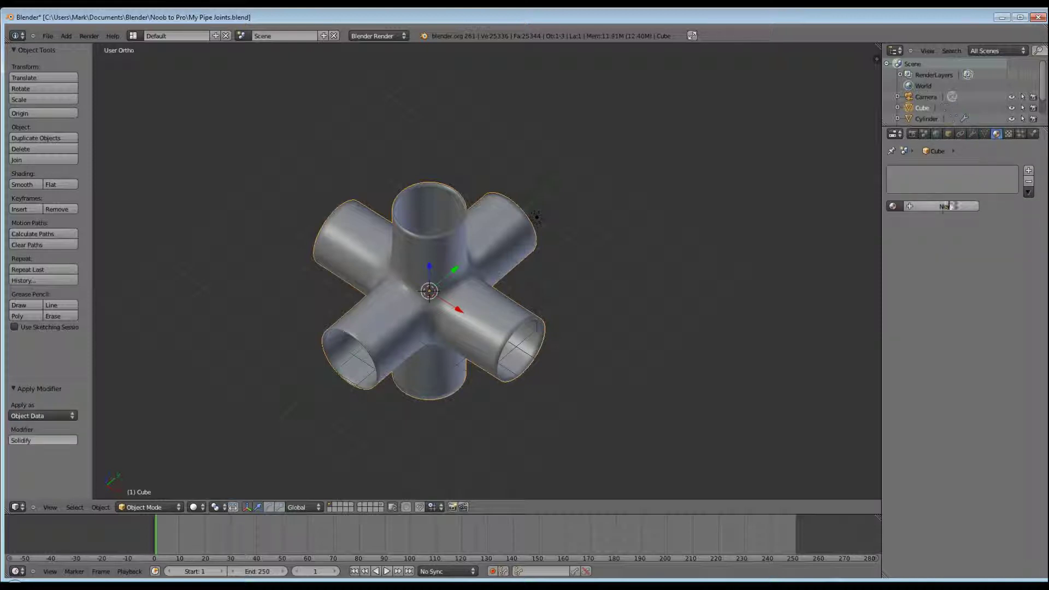
{"action": "left_click", "coordinate": [893, 207]}
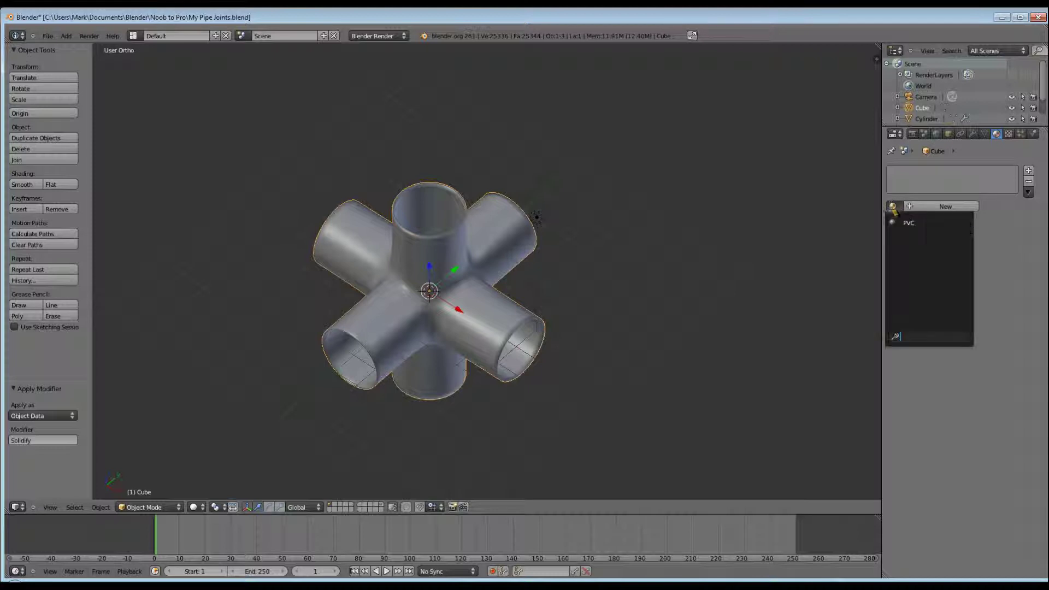
{"action": "left_click", "coordinate": [911, 224]}
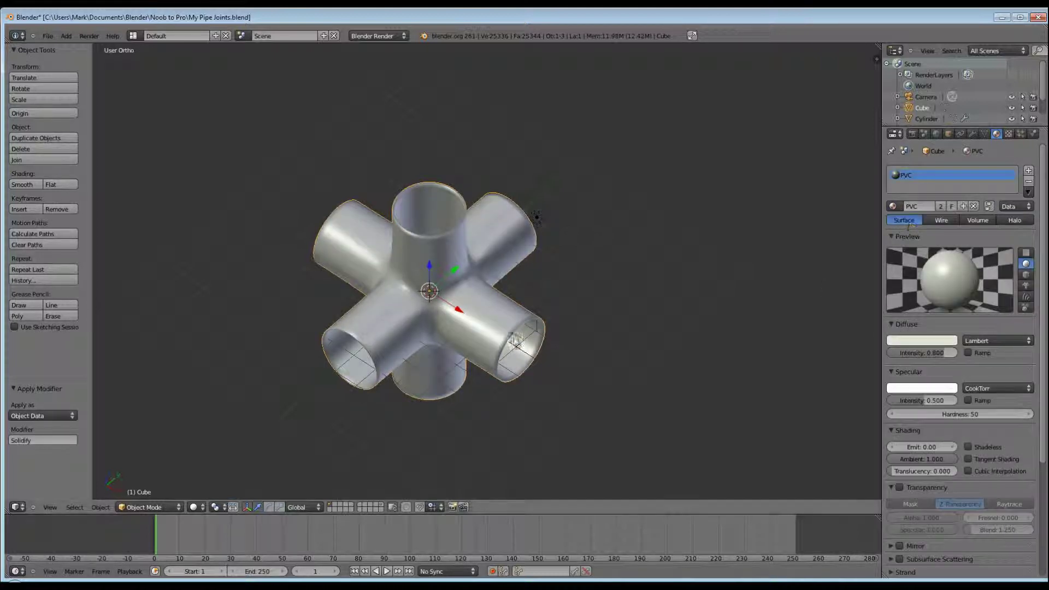
{"action": "middle_click_drag", "start_coordinate": [554, 380], "coordinate": [632, 367]}
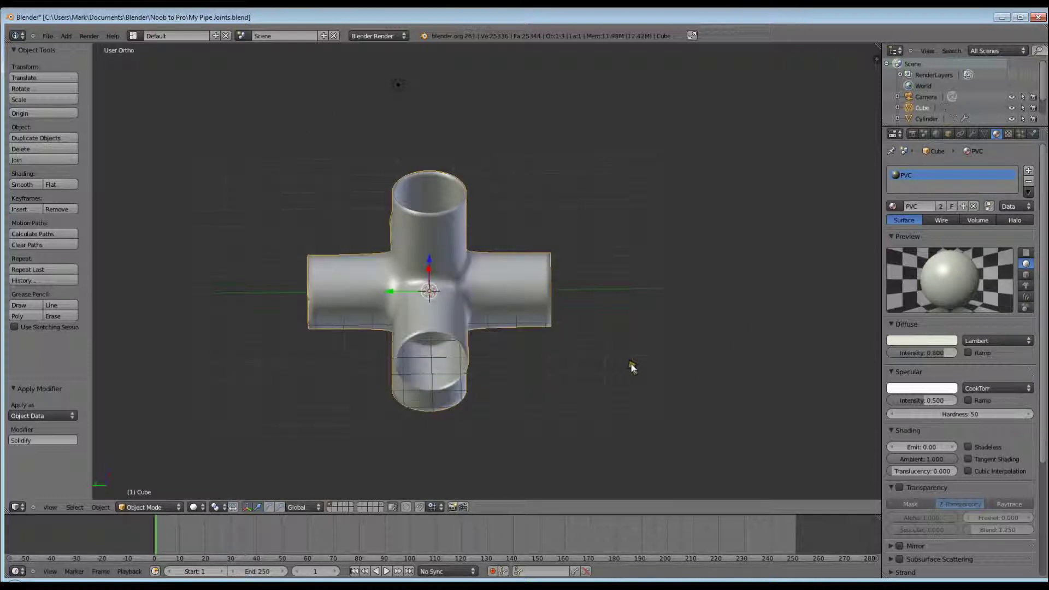
{"action": "key", "text": "F12"}
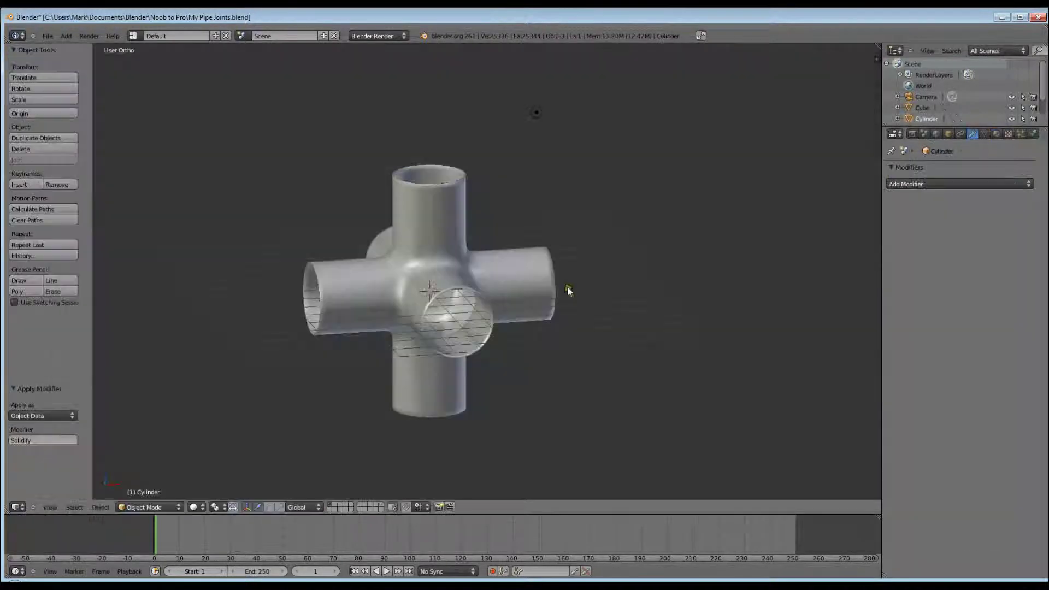
{"action": "key", "text": "m"}
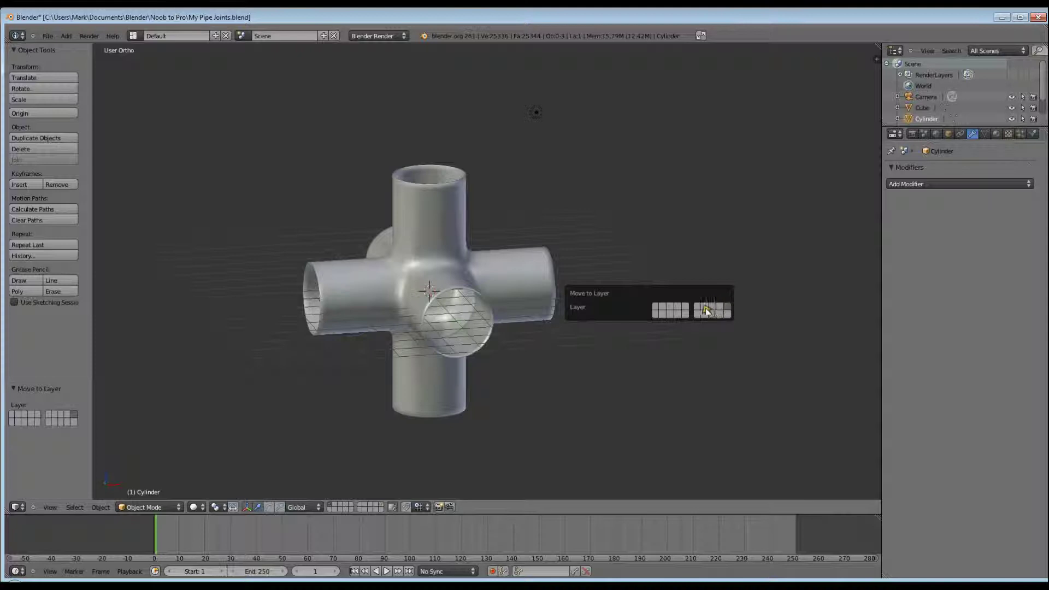
Move the six-way joint onto the T-joint's layer and display that layer.
{"action": "left_click", "coordinate": [656, 308]}
{"action": "right_click", "coordinate": [373, 303]}
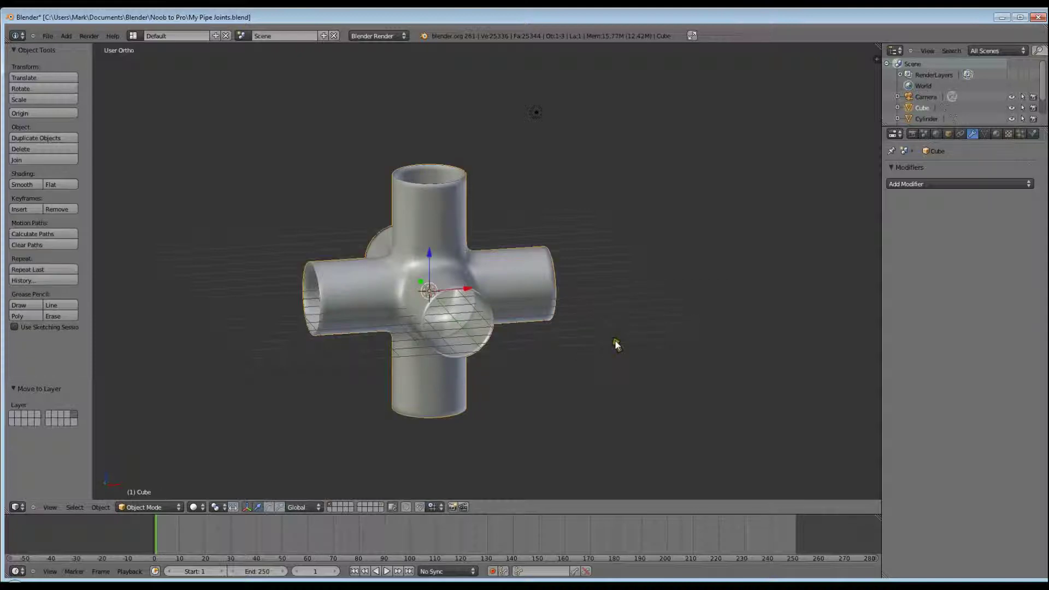
{"action": "key", "text": "m"}
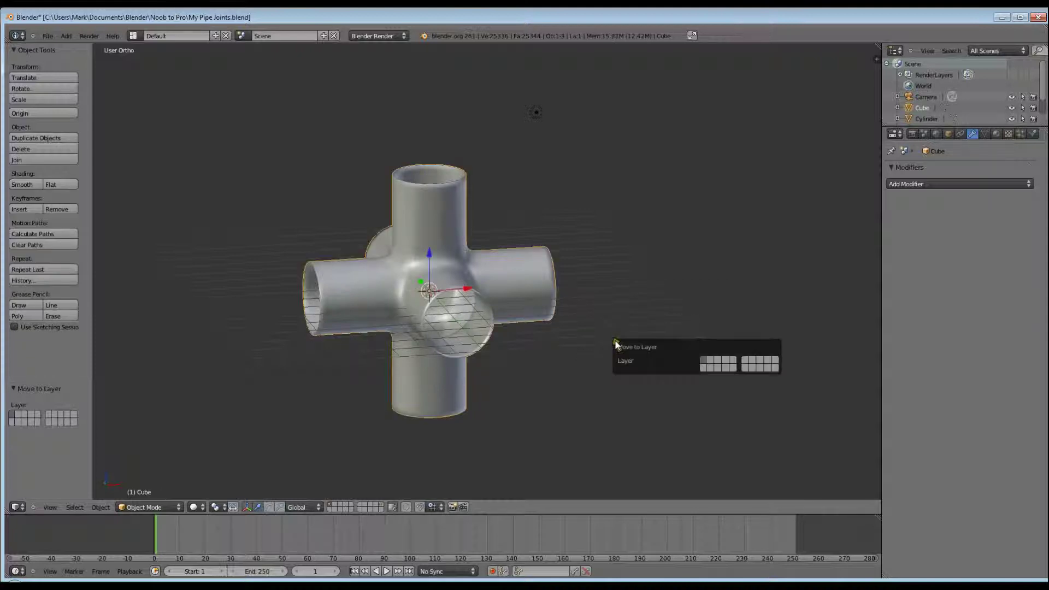
{"action": "left_click", "coordinate": [774, 364]}
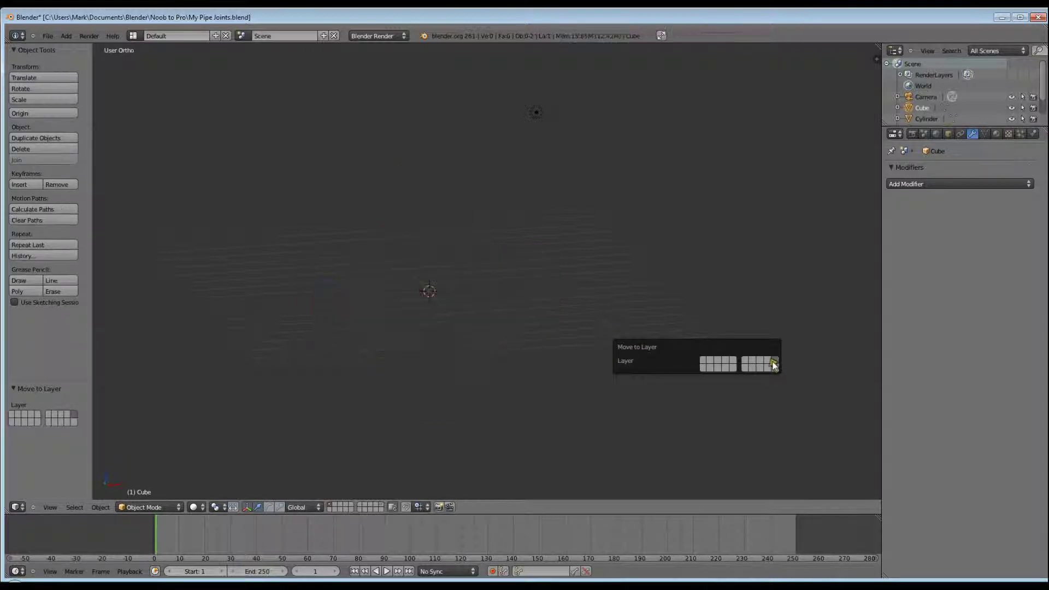
{"action": "left_click", "coordinate": [381, 505]}
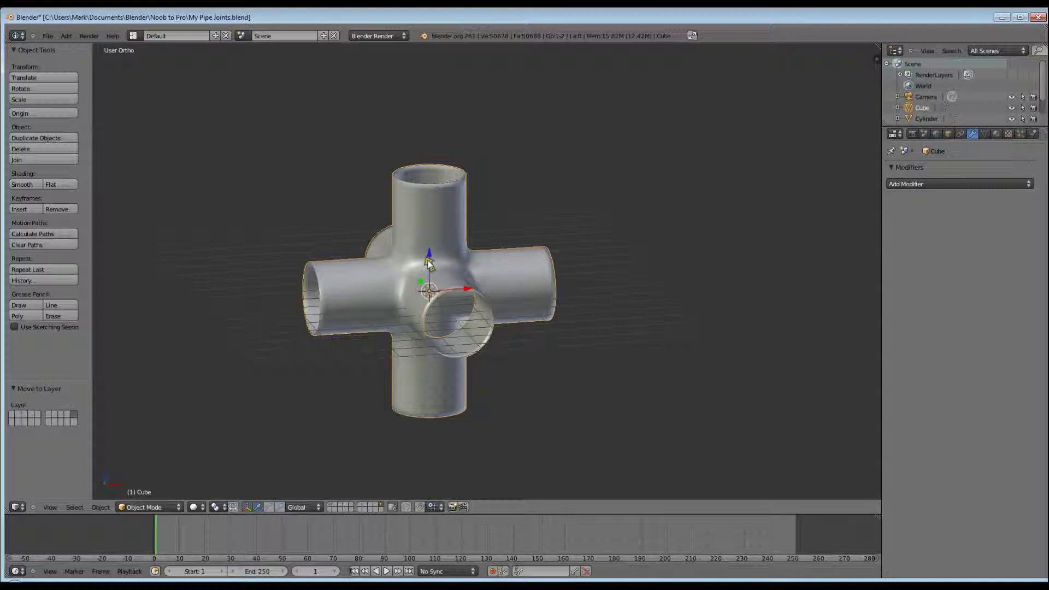
Scale the joint to 0.76 and position it beside the T-joint along X and Y.
{"action": "middle_click_drag", "start_coordinate": [545, 330], "coordinate": [608, 329]}
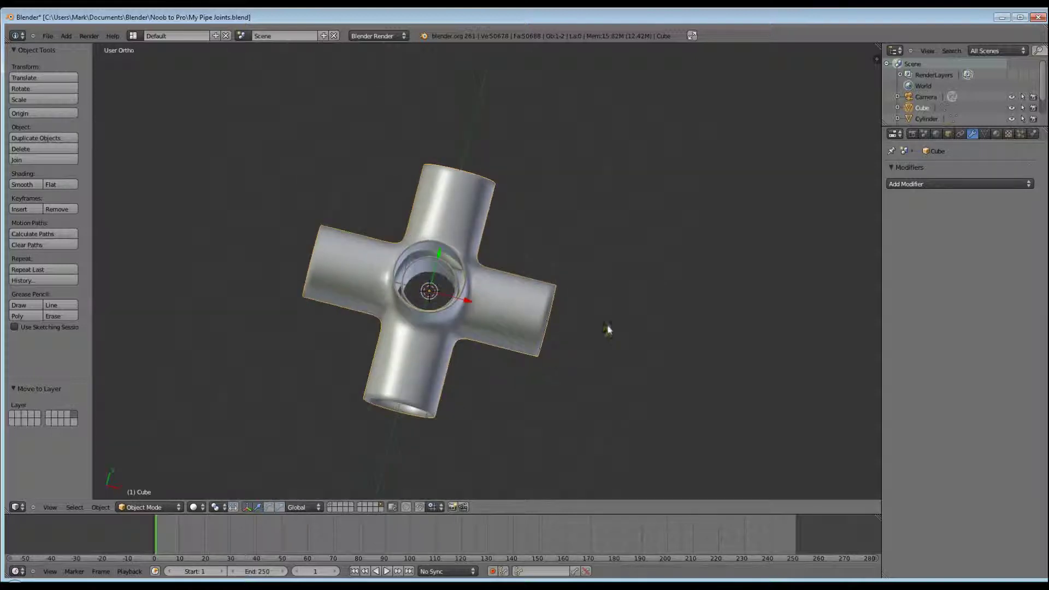
{"action": "key", "text": "s"}
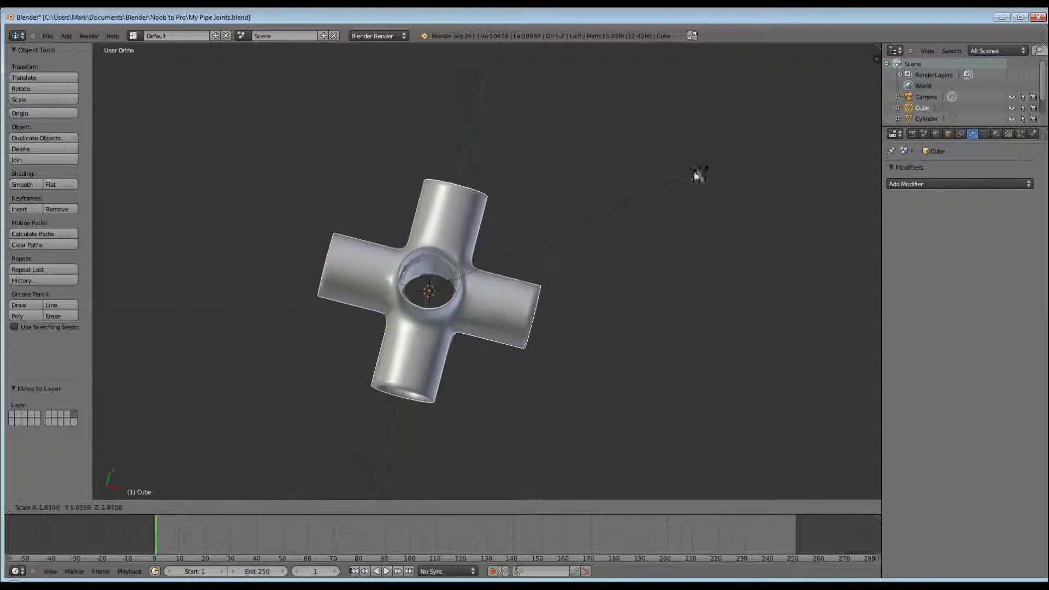
{"action": "left_click", "coordinate": [666, 191]}
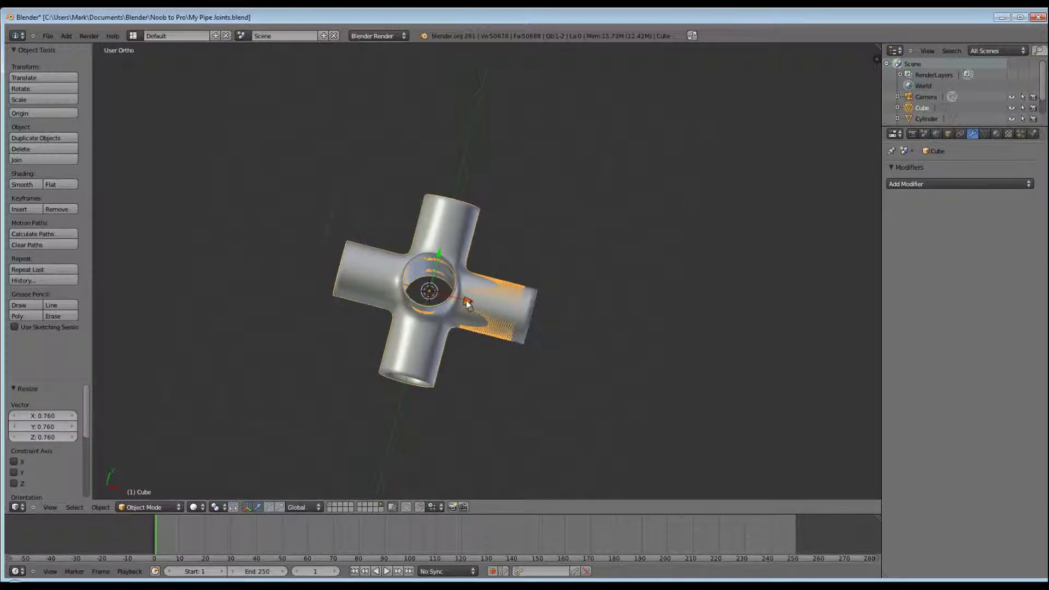
{"action": "key", "text": "g"}
{"action": "key", "text": "x"}
{"action": "left_click", "coordinate": [331, 272]}
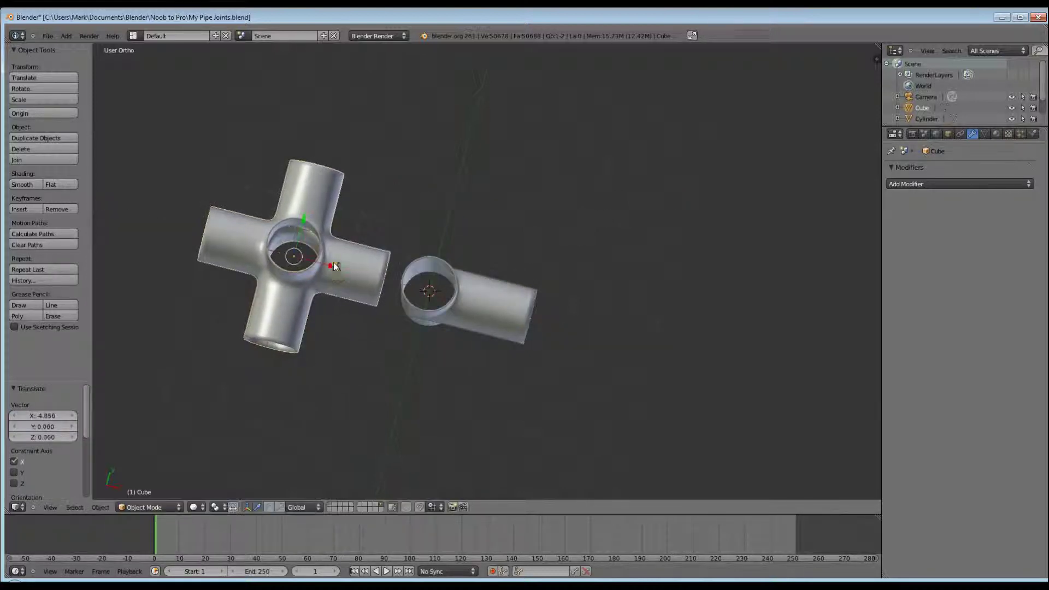
{"action": "left_click_drag", "start_coordinate": [303, 221], "coordinate": [331, 170]}
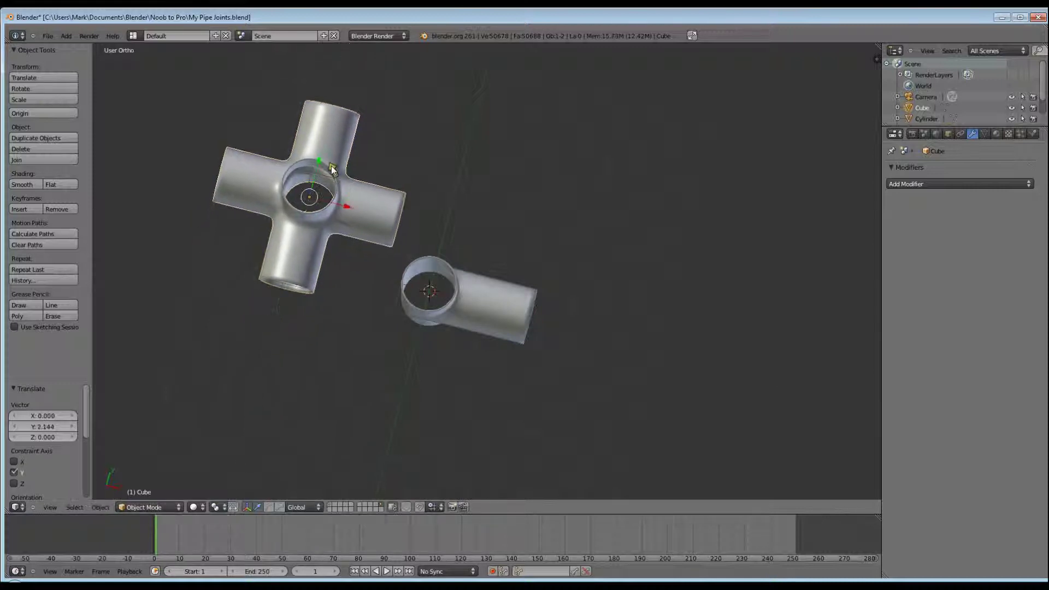
{"action": "middle_click_drag", "start_coordinate": [593, 363], "coordinate": [573, 344]}
{"action": "scroll", "coordinate": [343, 218], "scroll_direction": "up", "scroll_amount": 3}
{"action": "middle_click_drag", "start_coordinate": [342, 219], "coordinate": [323, 198]}
{"action": "scroll", "coordinate": [324, 199], "scroll_direction": "down", "scroll_amount": 2}
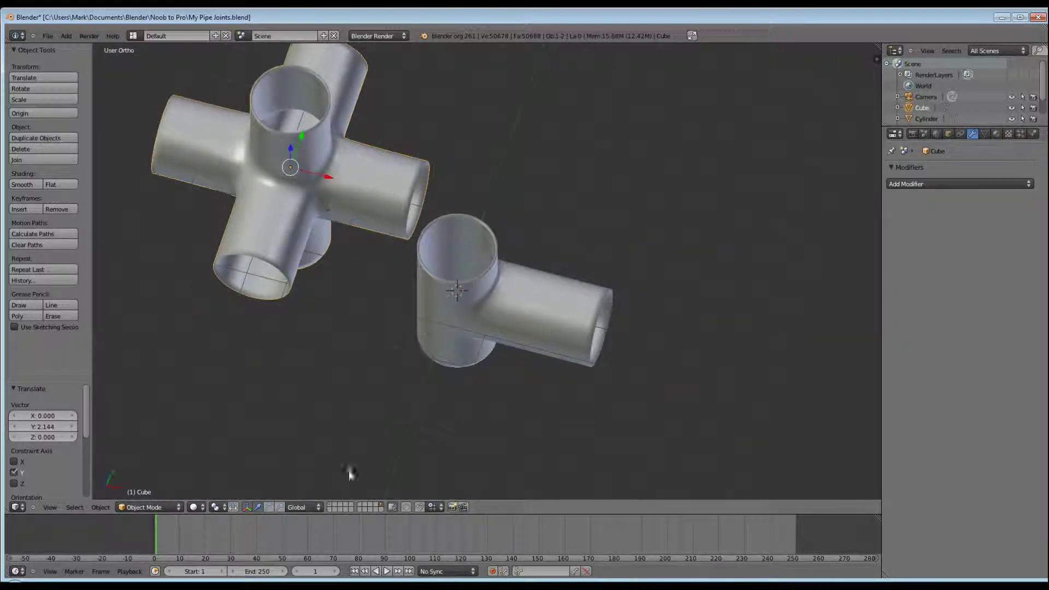
{"action": "left_click", "coordinate": [330, 505]}
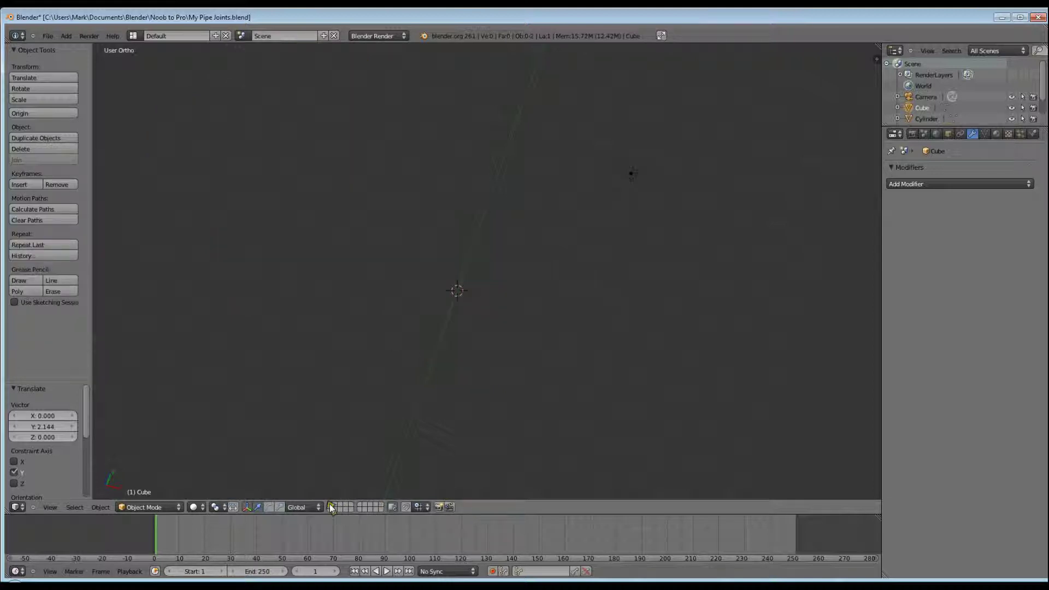